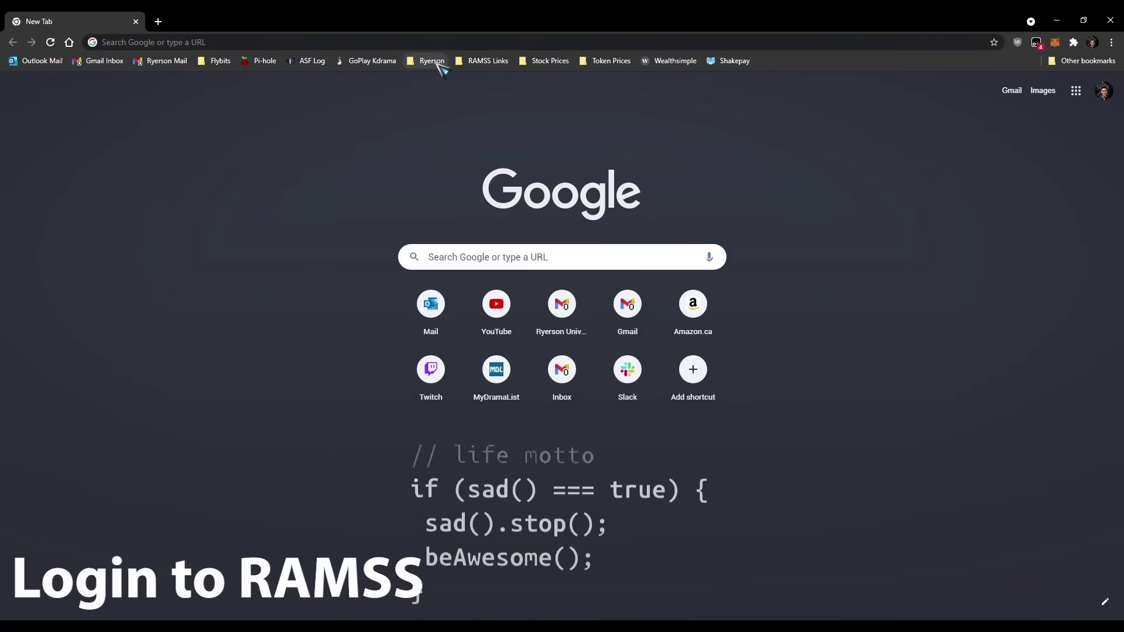
- Load my.ryerson.ca from the Ryerson bookmark and sign in with the saved university account
click(488, 61)
click(515, 100)
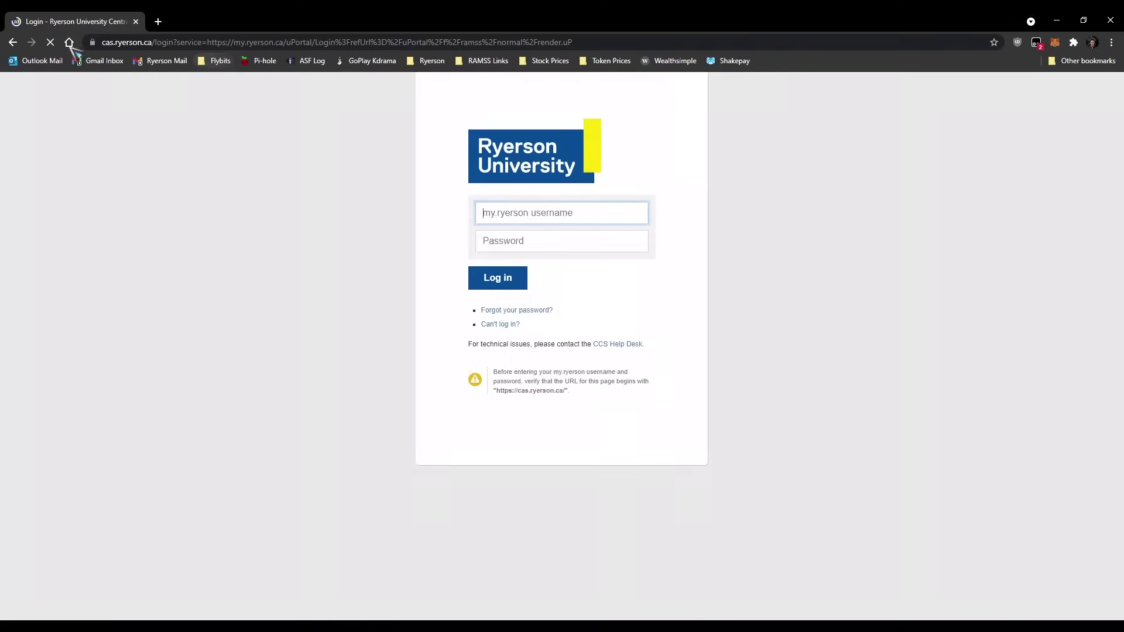
click(287, 39)
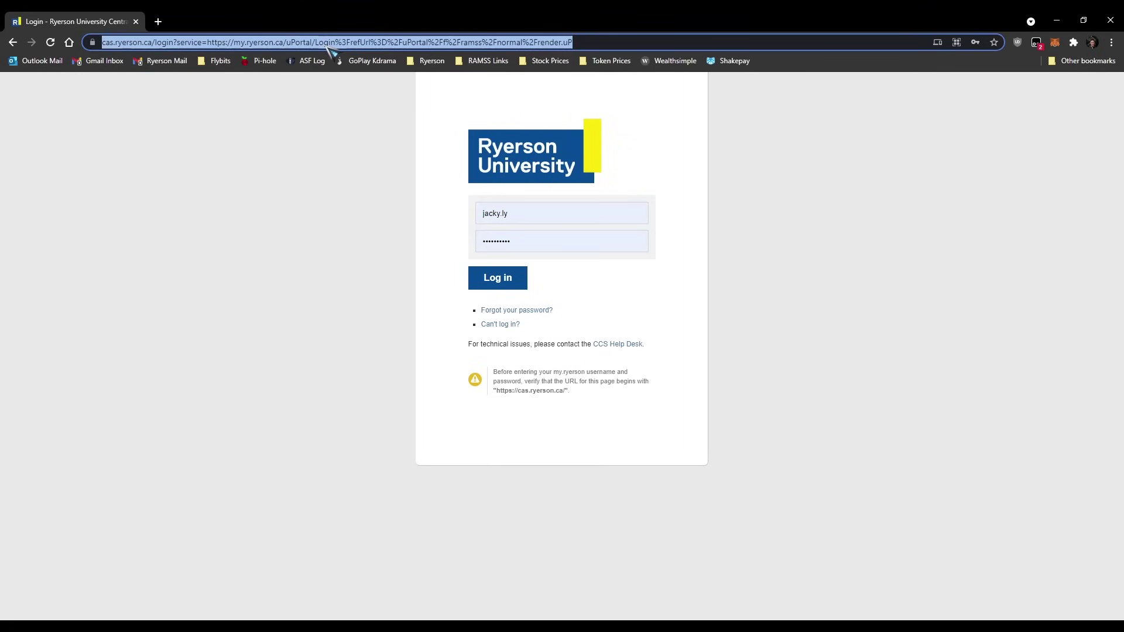
text(my.)
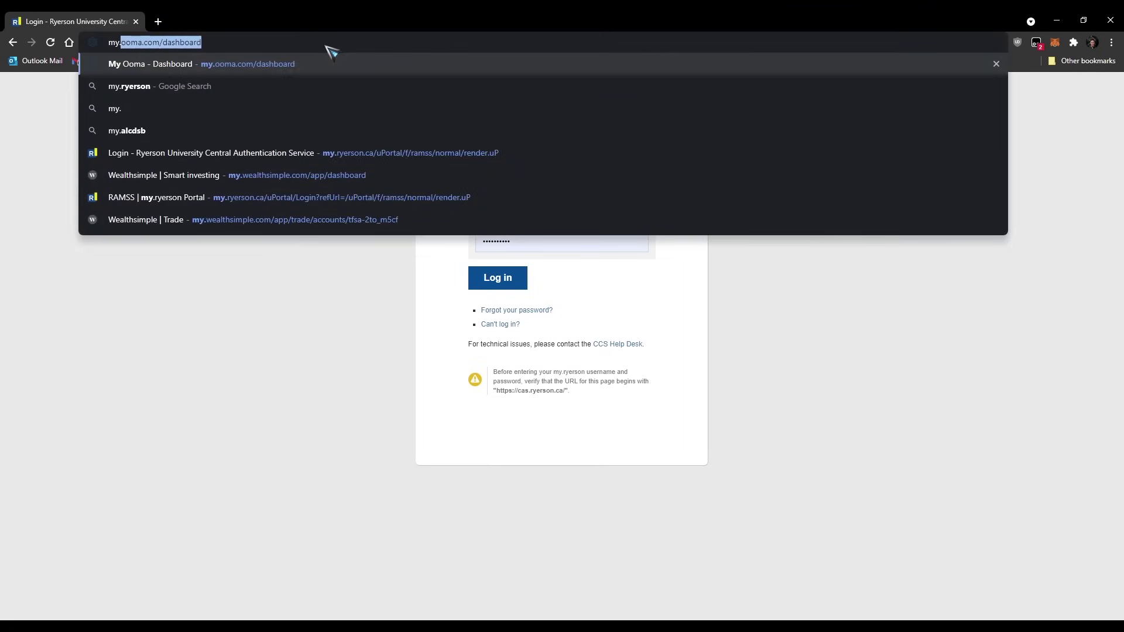
text(ryerson.ca)
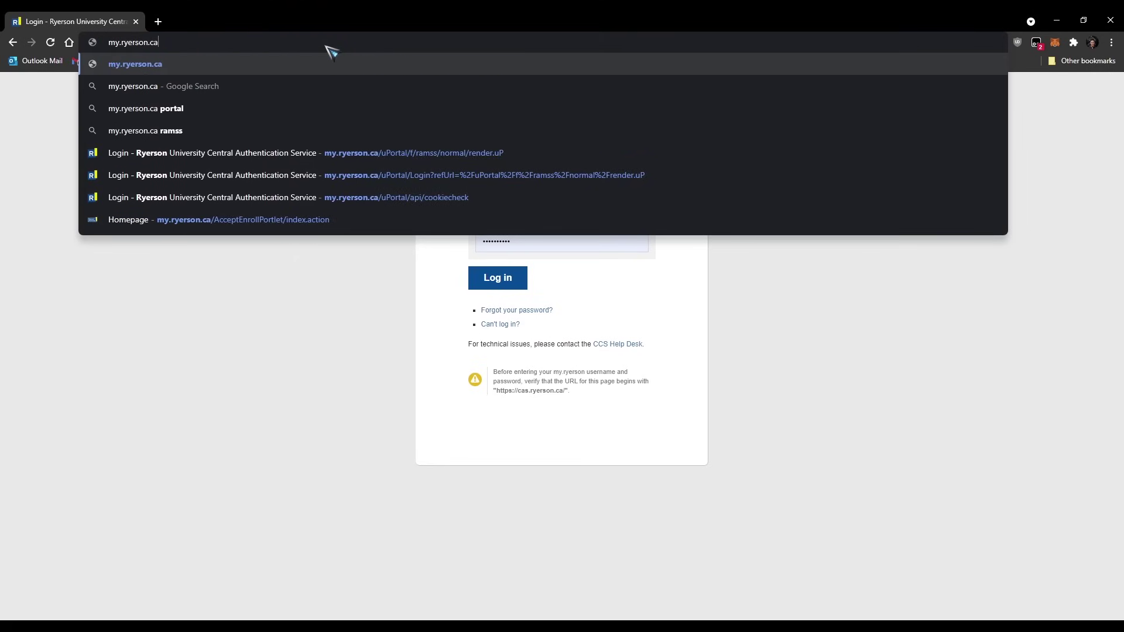
key(Return)
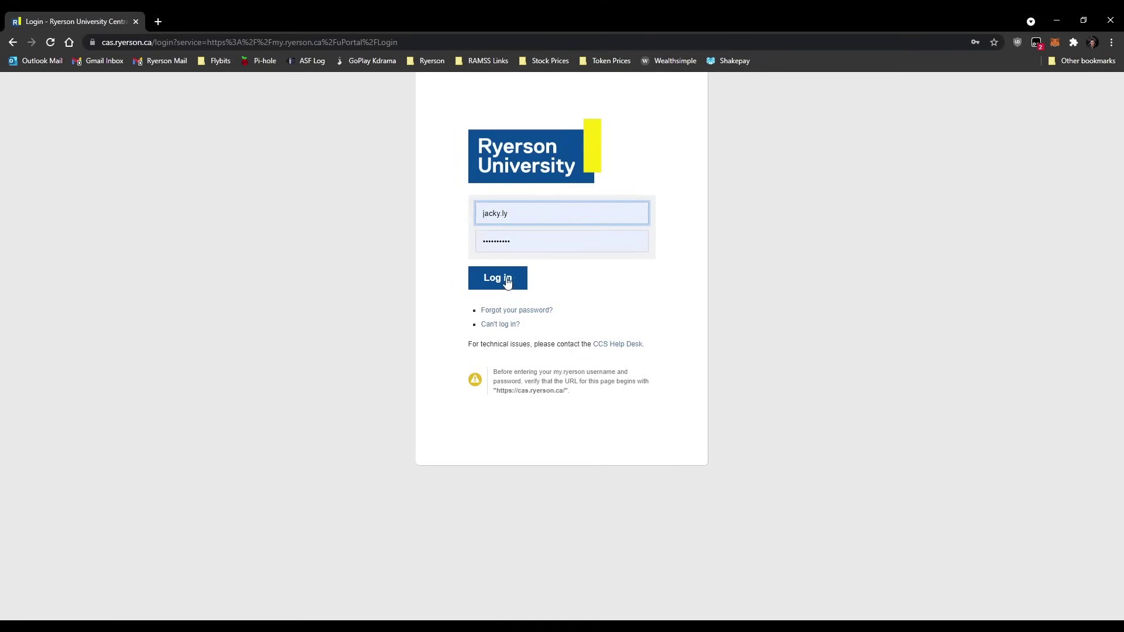
click(506, 277)
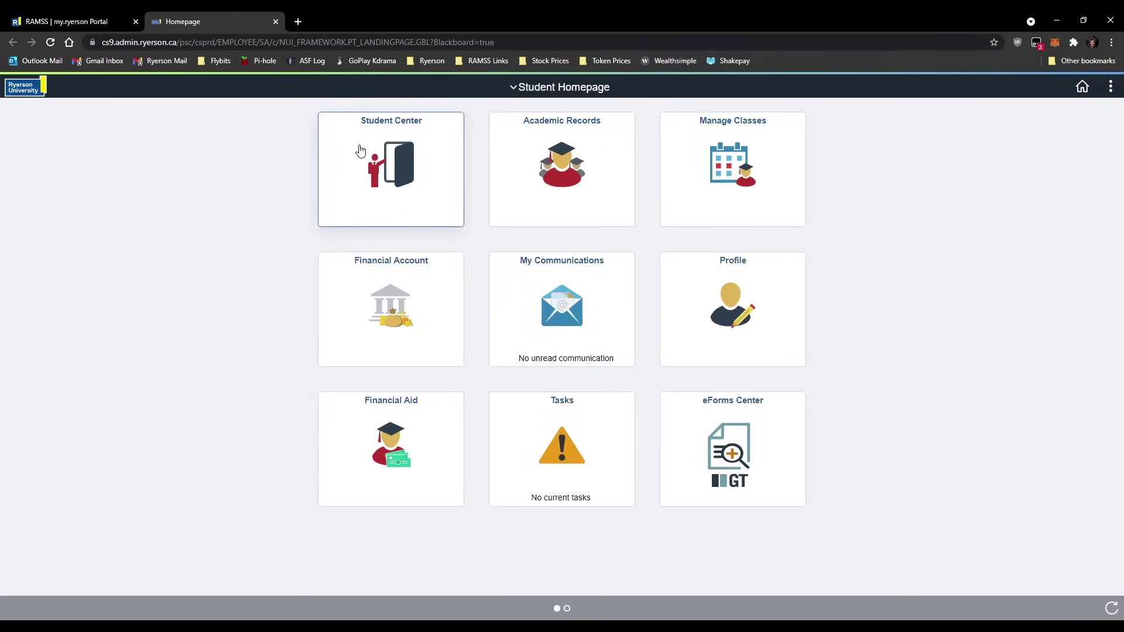
click(395, 163)
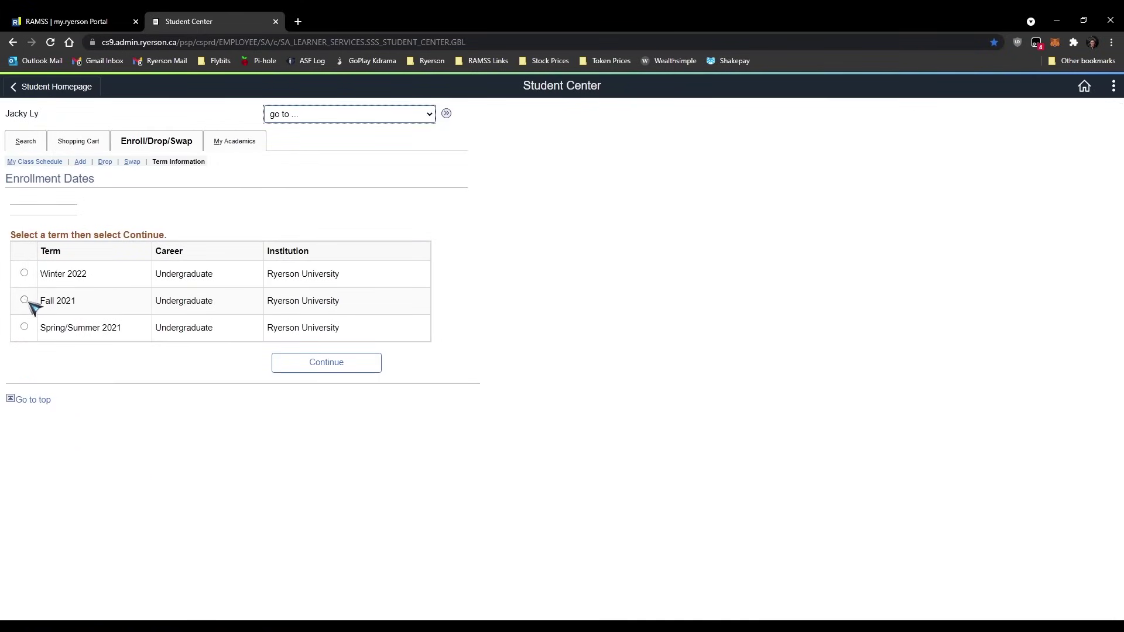
click(24, 299)
click(321, 364)
scroll(151, 295, down, 1)
scroll(147, 290, up, 1)
drag(204, 339, 270, 351)
click(201, 319)
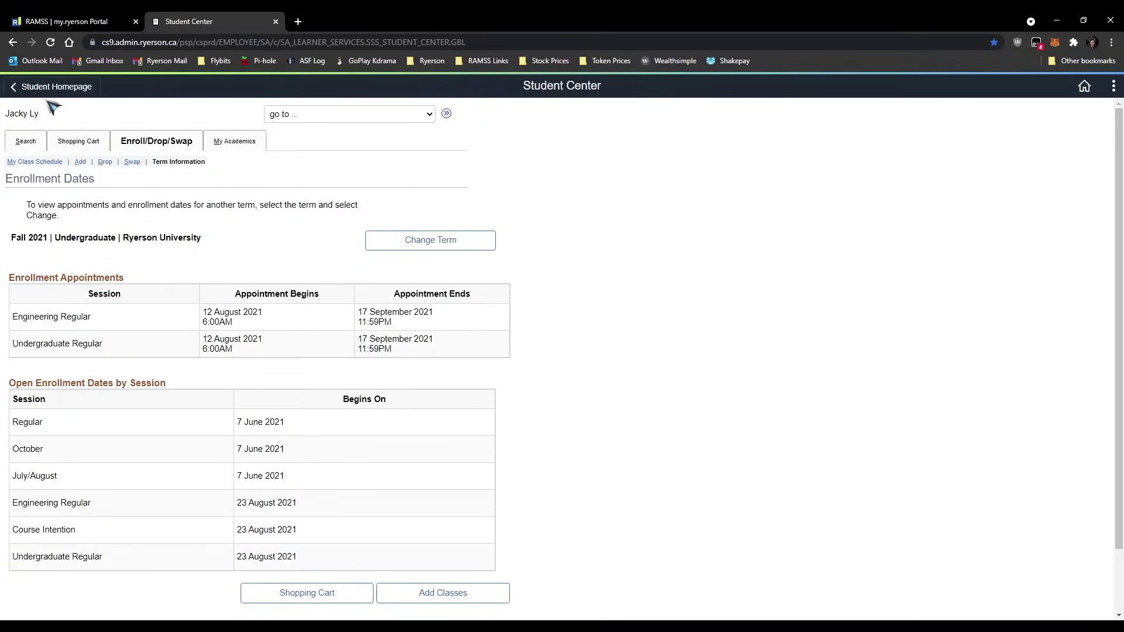
click(53, 86)
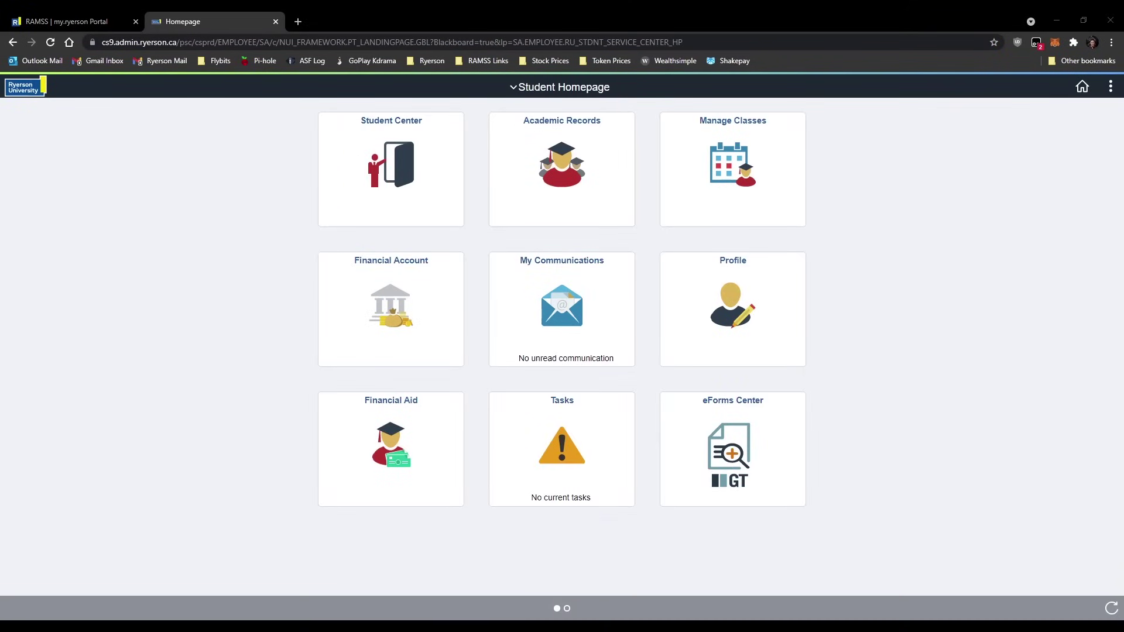
- Open the Weekly Schedule from the Student Center
click(391, 169)
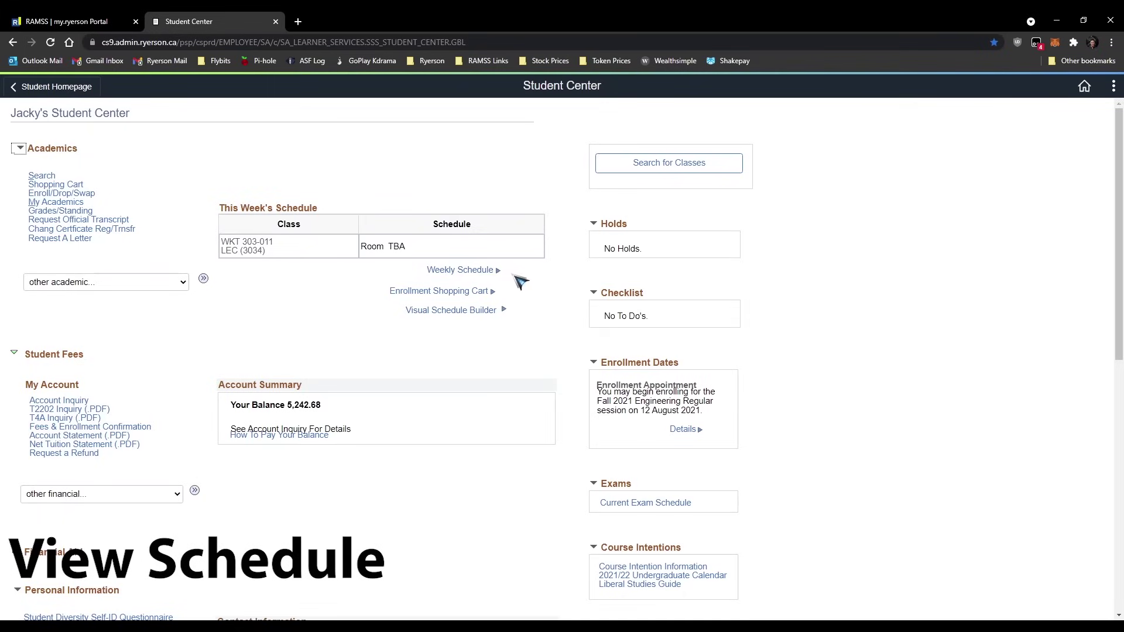
click(462, 270)
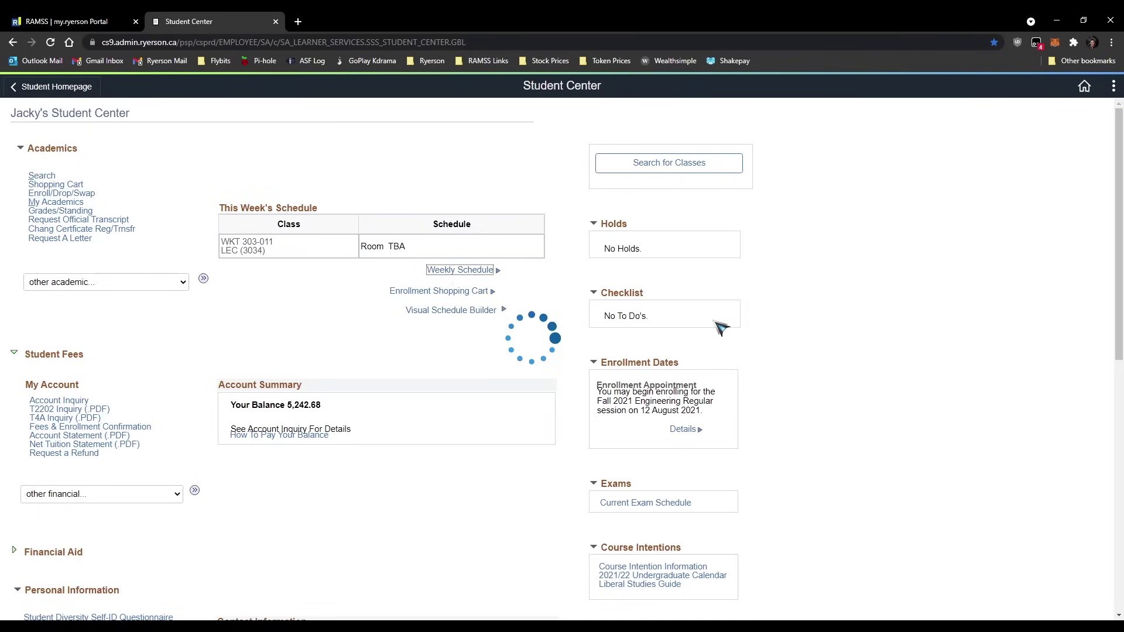
scroll(572, 306, down, 1)
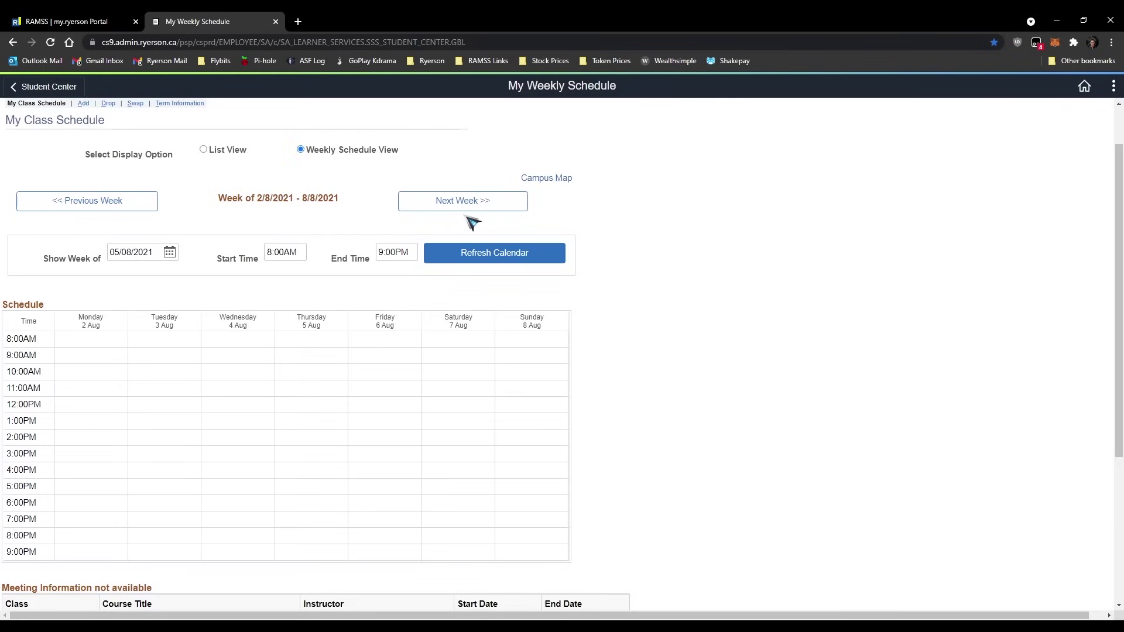
- Advance the schedule six weeks to 13/9/2021–19/9/2021 and reach the Display Options
click(468, 200)
click(470, 202)
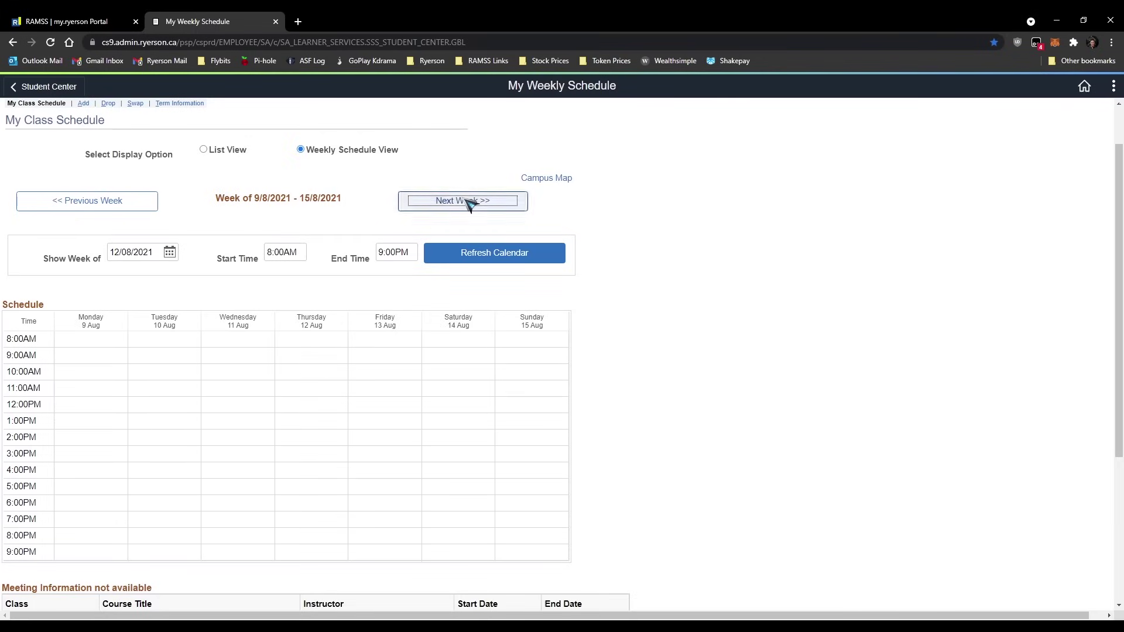
click(470, 202)
click(469, 201)
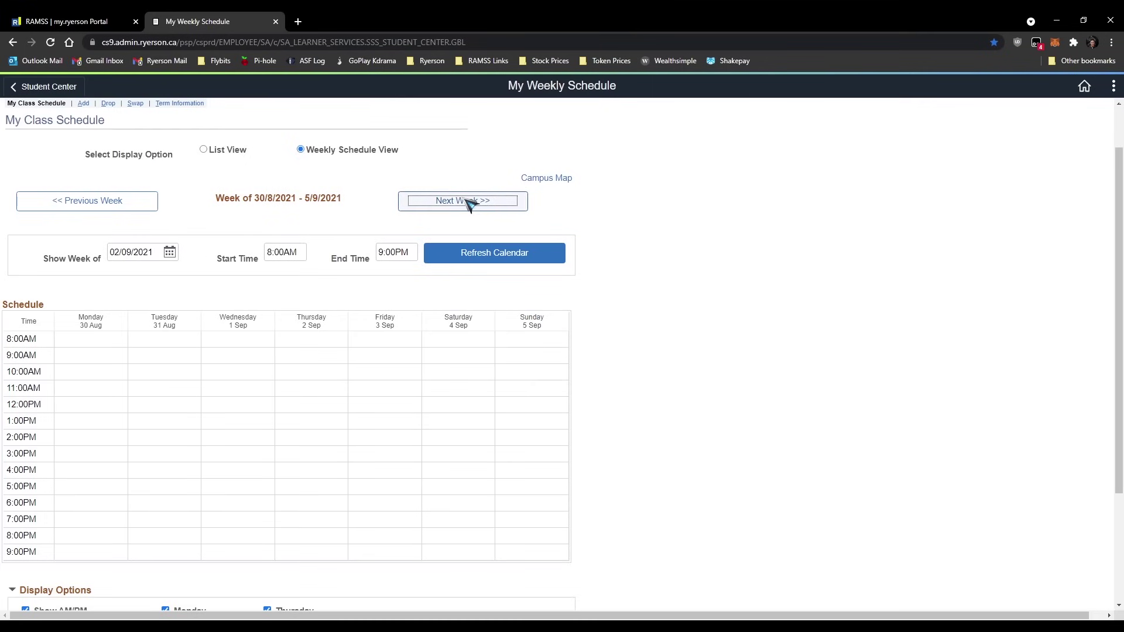
click(469, 202)
click(469, 202)
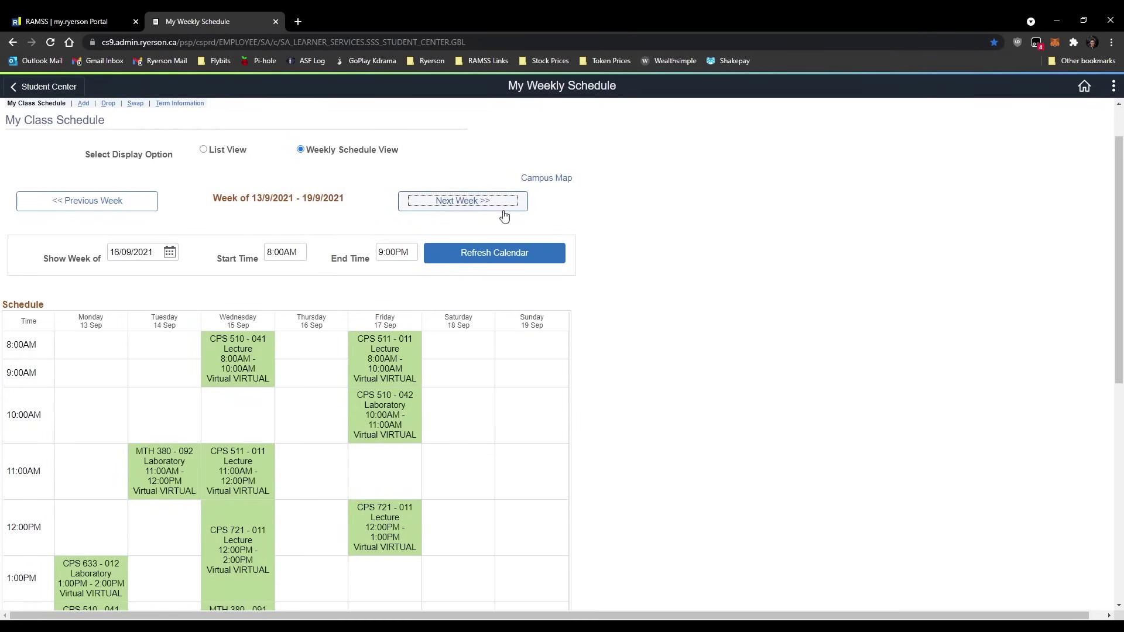
scroll(562, 359, down, 2)
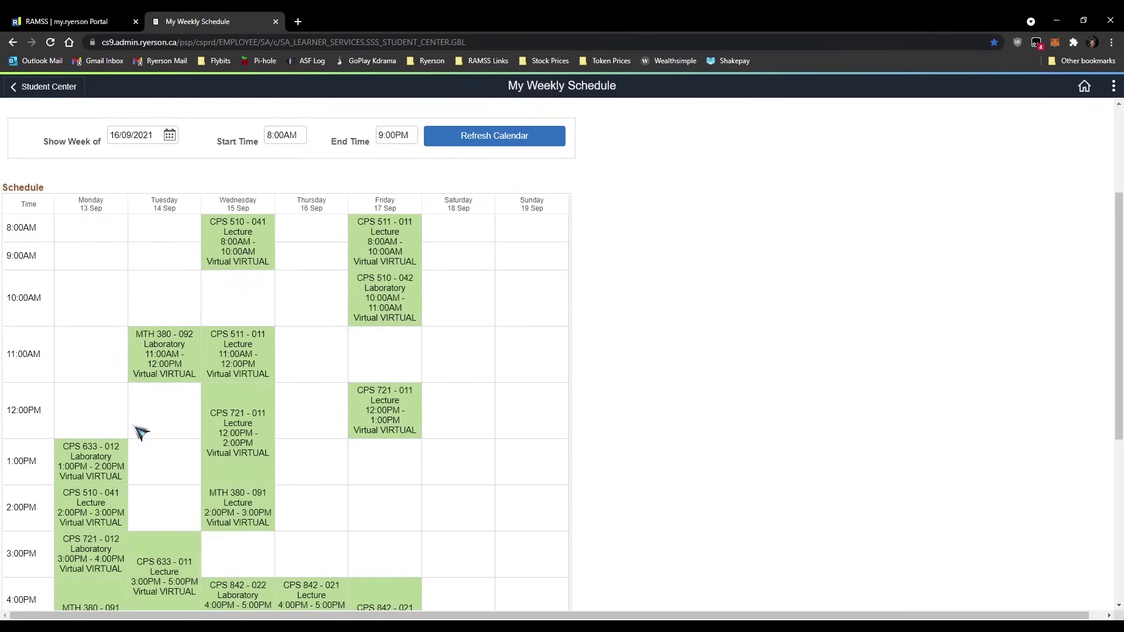
scroll(138, 431, down, 6)
scroll(94, 261, up, 4)
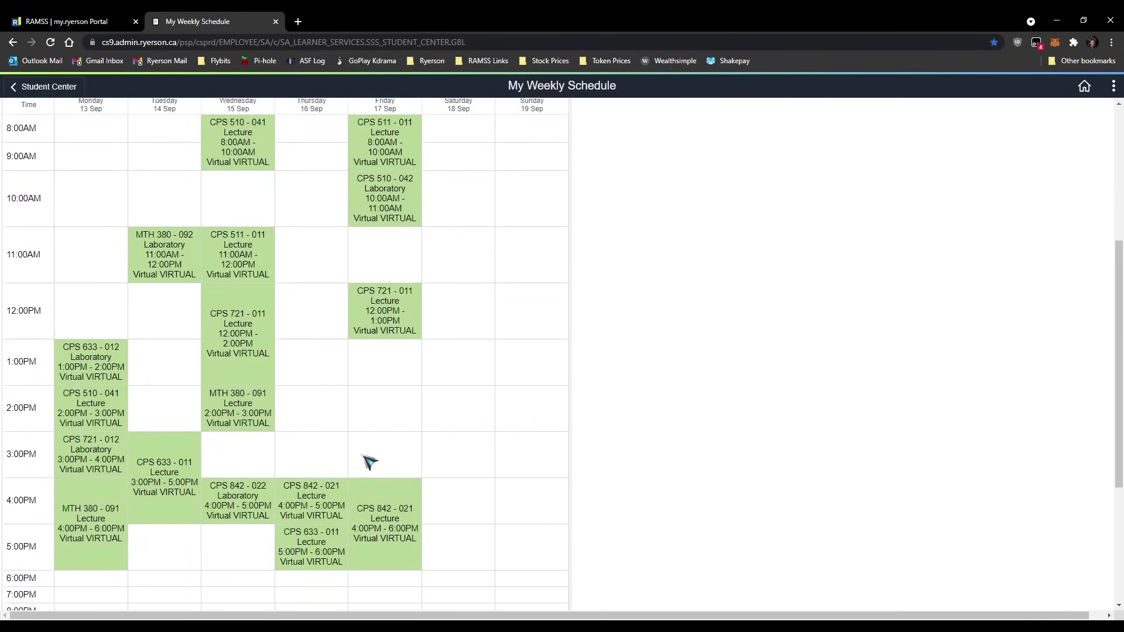
scroll(335, 404, down, 4)
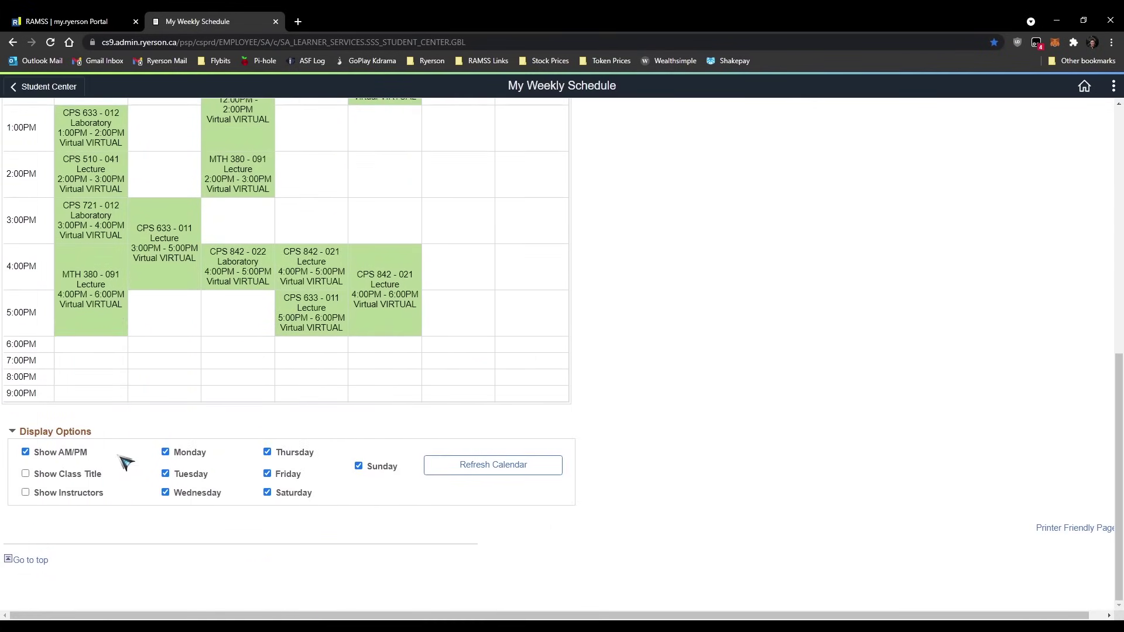
- Turn on Show Instructors and Show Class Title, then refresh the calendar
click(26, 492)
click(26, 474)
click(512, 467)
scroll(866, 446, up, 3)
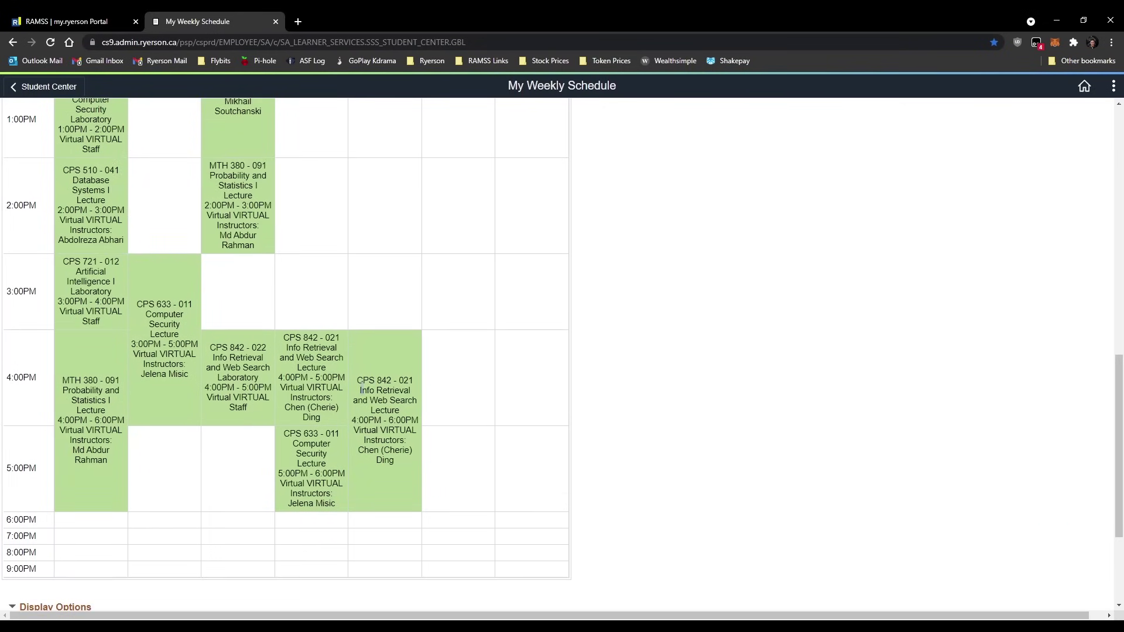
drag(410, 463, 431, 413)
click(434, 416)
- Start a new tab with ratemyprofessors.com entered in the address bar
scroll(319, 331, up, 10)
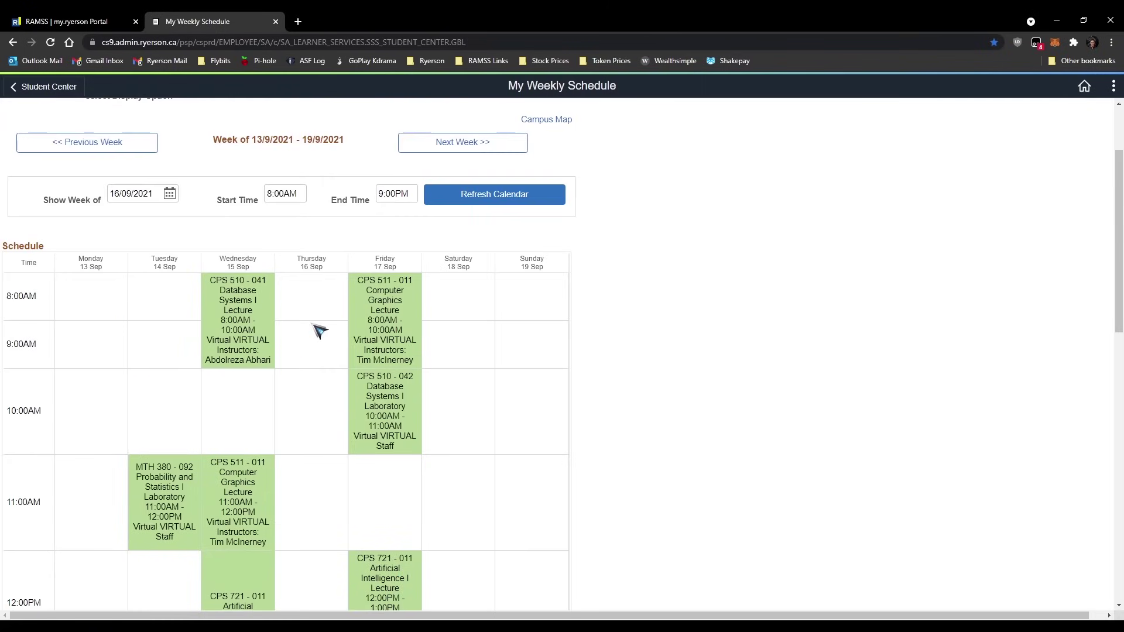
scroll(339, 310, down, 2)
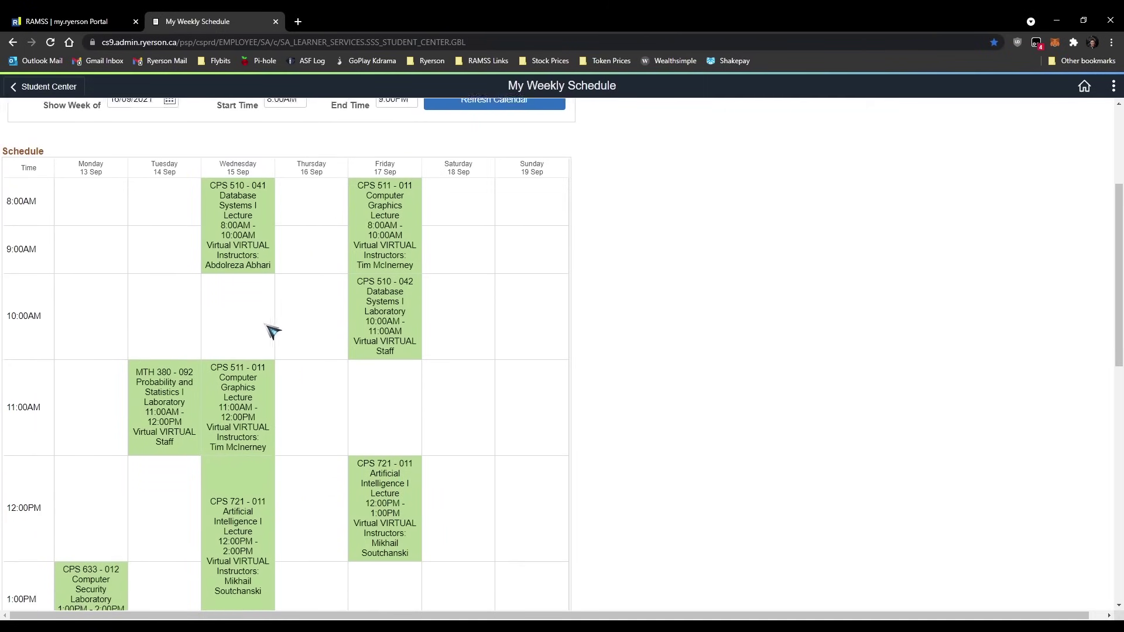
scroll(272, 331, down, 8)
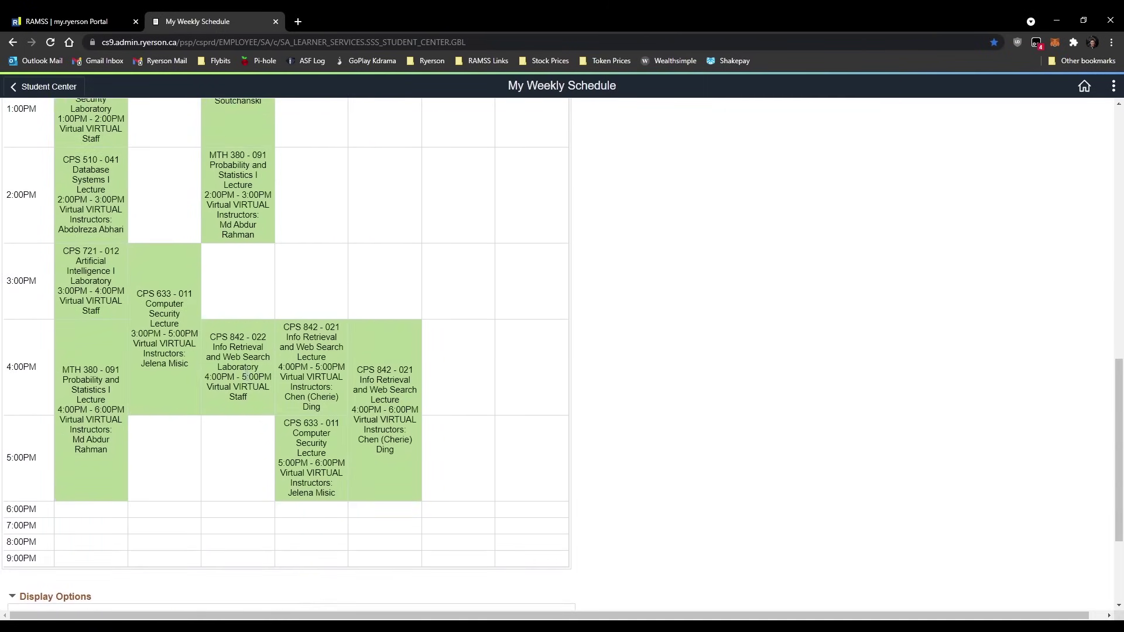
scroll(276, 371, up, 10)
click(298, 21)
text(ratemyprofessors.com)
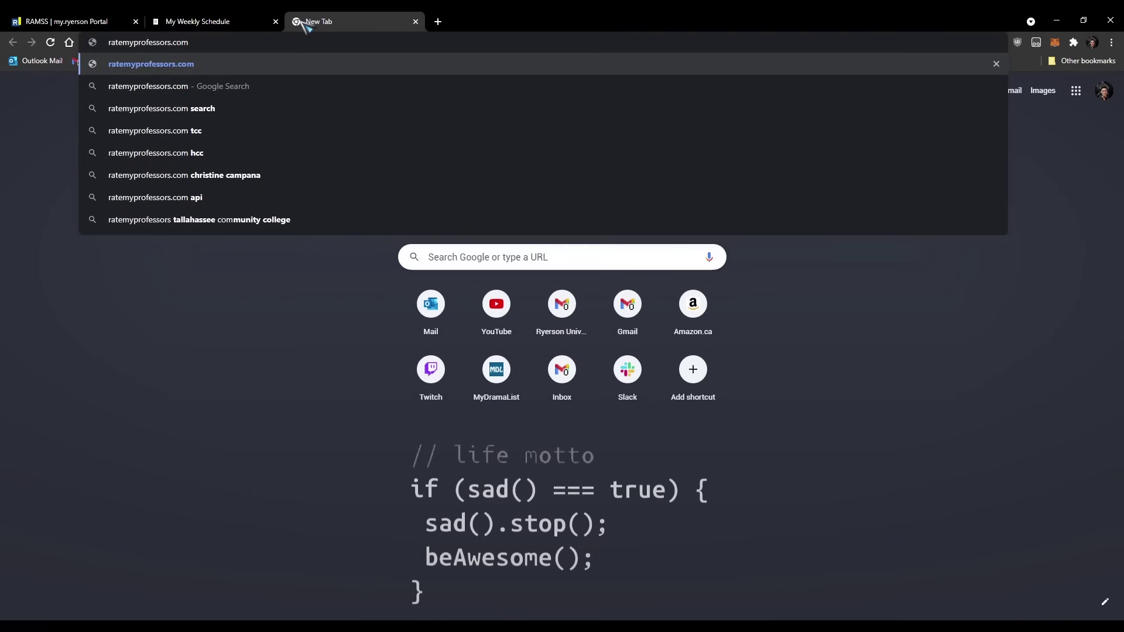
- Load Rate My Professors and paste the Artificial Intelligence I instructor's name into the search
key(Return)
click(234, 21)
scroll(305, 356, up, 1)
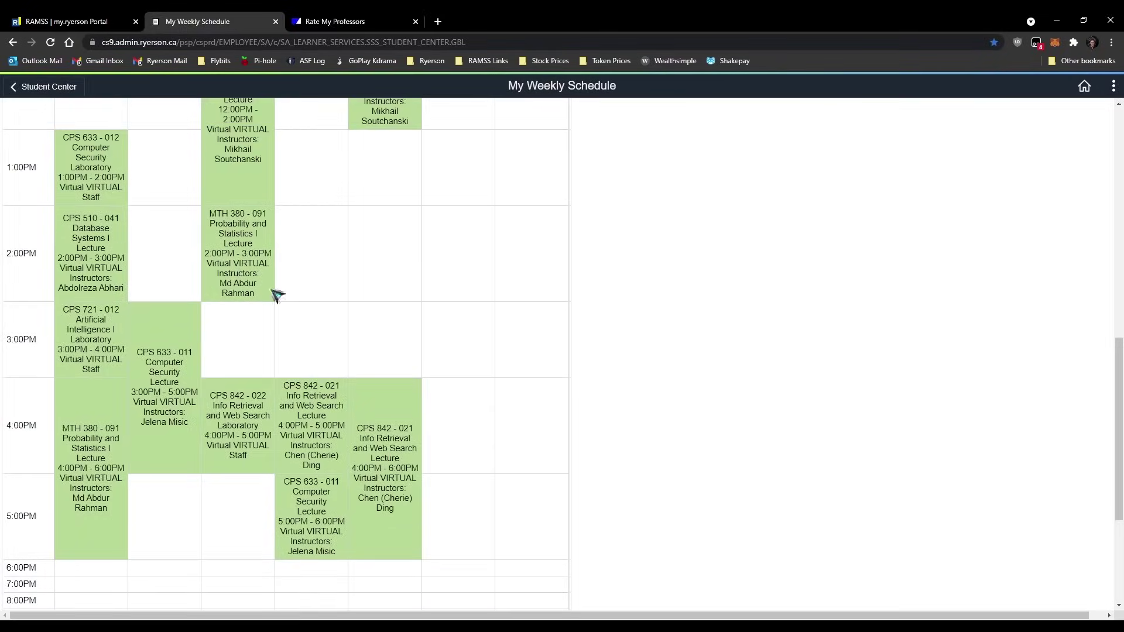
key(ctrl+Tab)
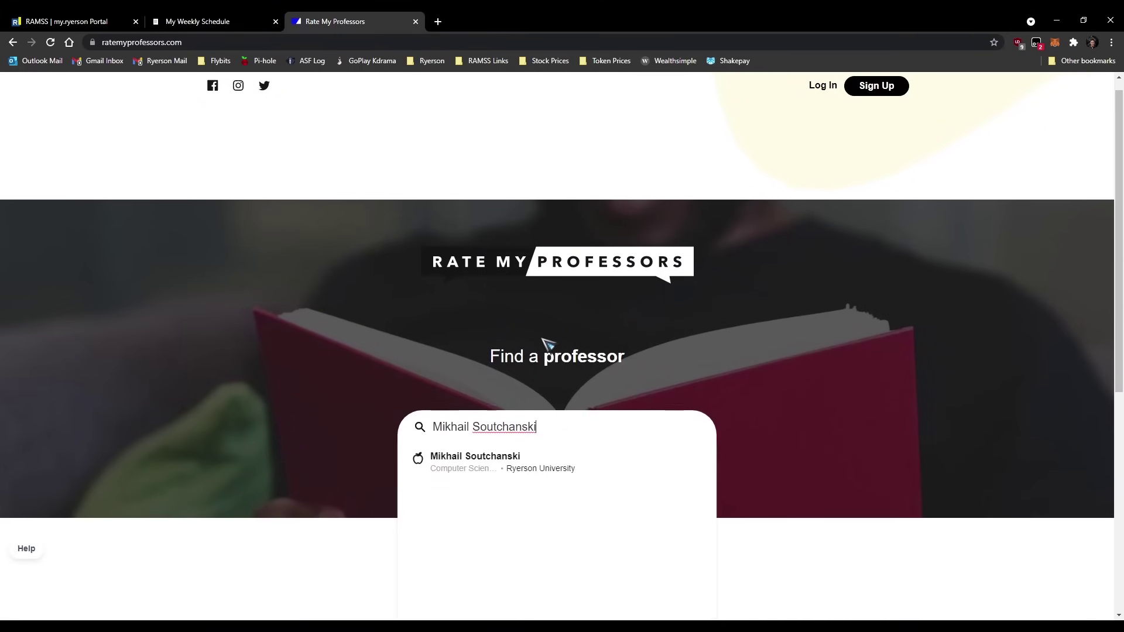
- Read the suggested professor's ratings and reviews, then close the tab
scroll(524, 368, down, 2)
click(523, 367)
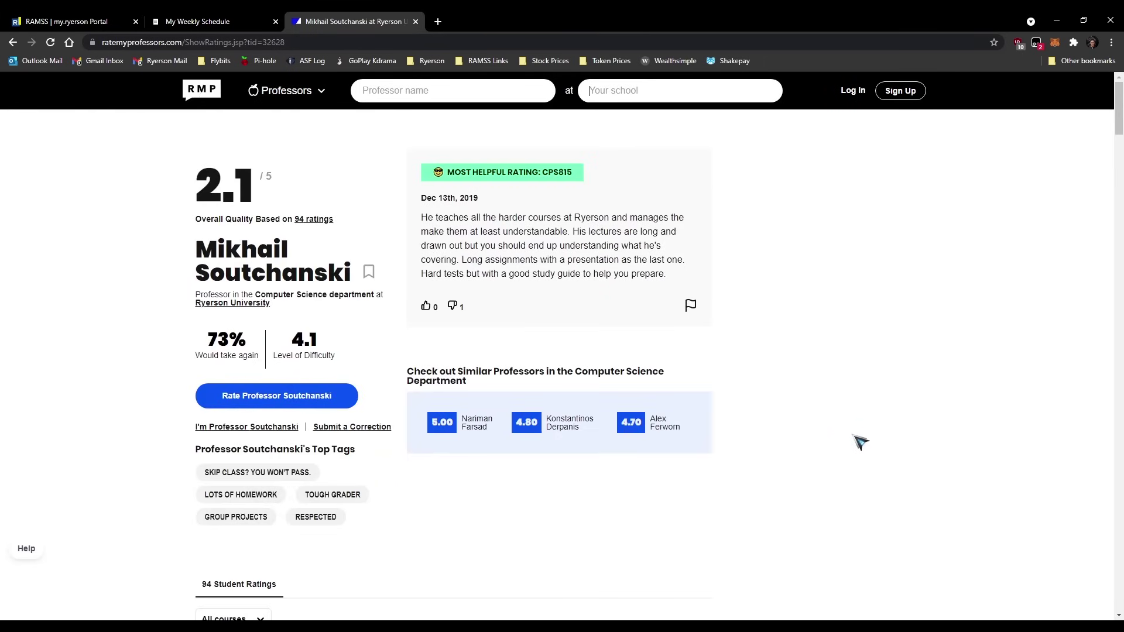
scroll(456, 215, down, 20)
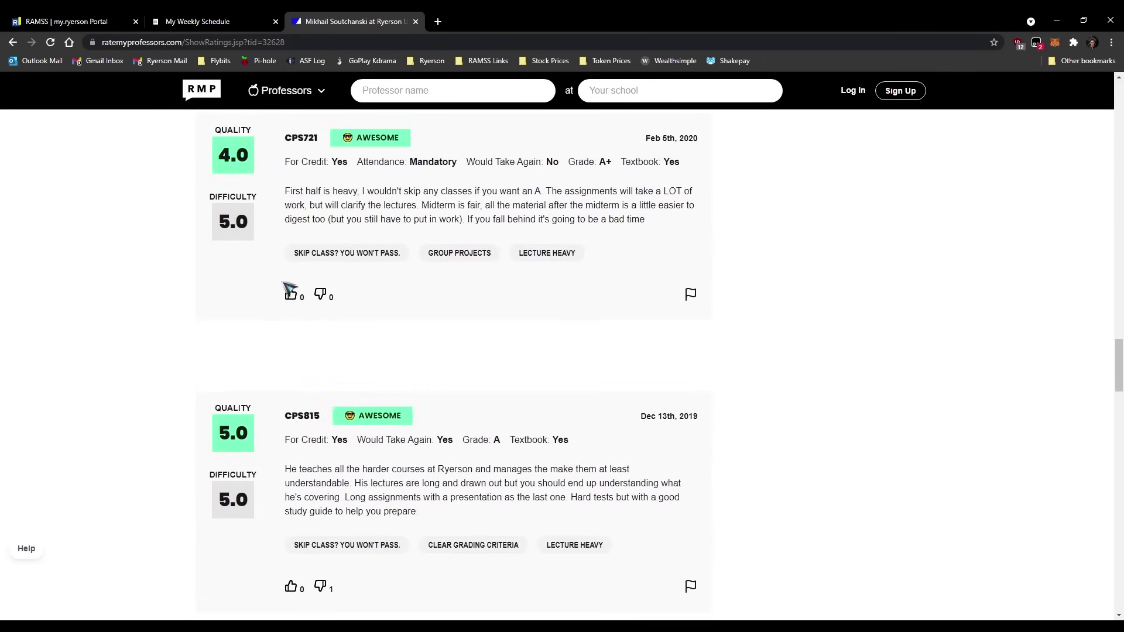
scroll(231, 376, down, 10)
scroll(585, 445, down, 15)
key(ctrl+w)
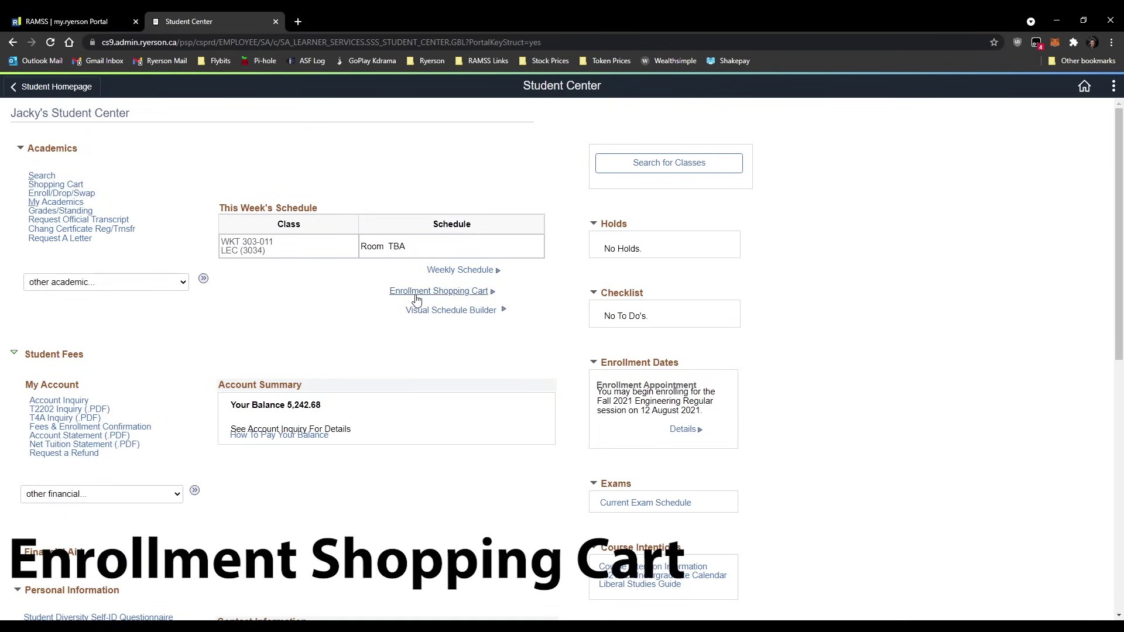
- Open the Enrollment Shopping Cart for the Fall 2021 term
click(462, 292)
click(18, 281)
click(234, 314)
scroll(183, 441, down, 1)
scroll(188, 441, up, 2)
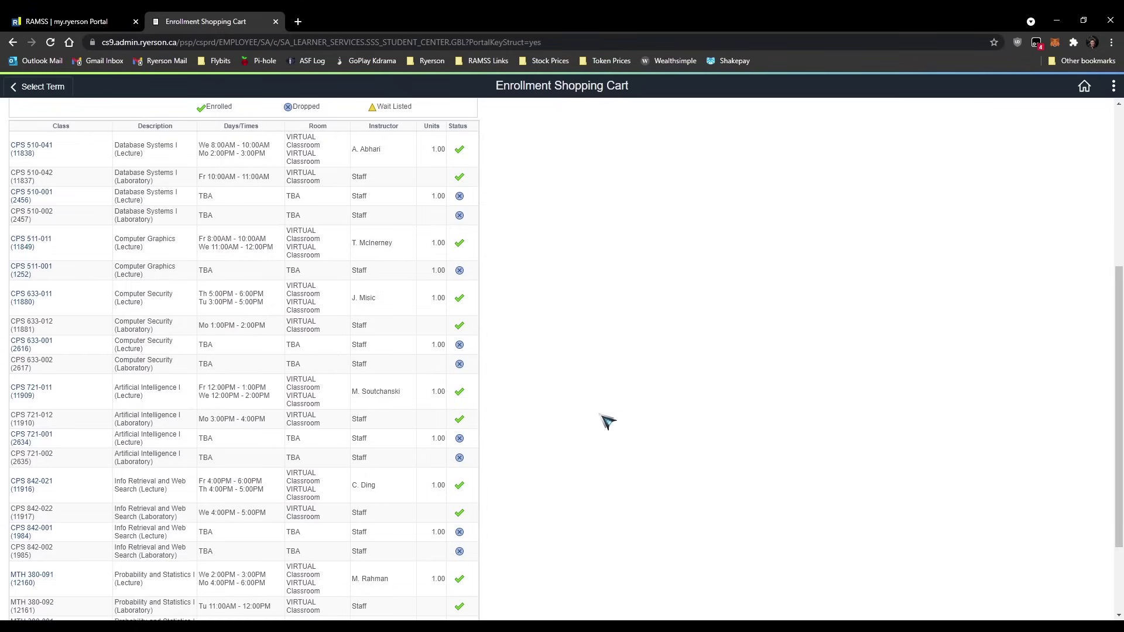
scroll(609, 419, down, 2)
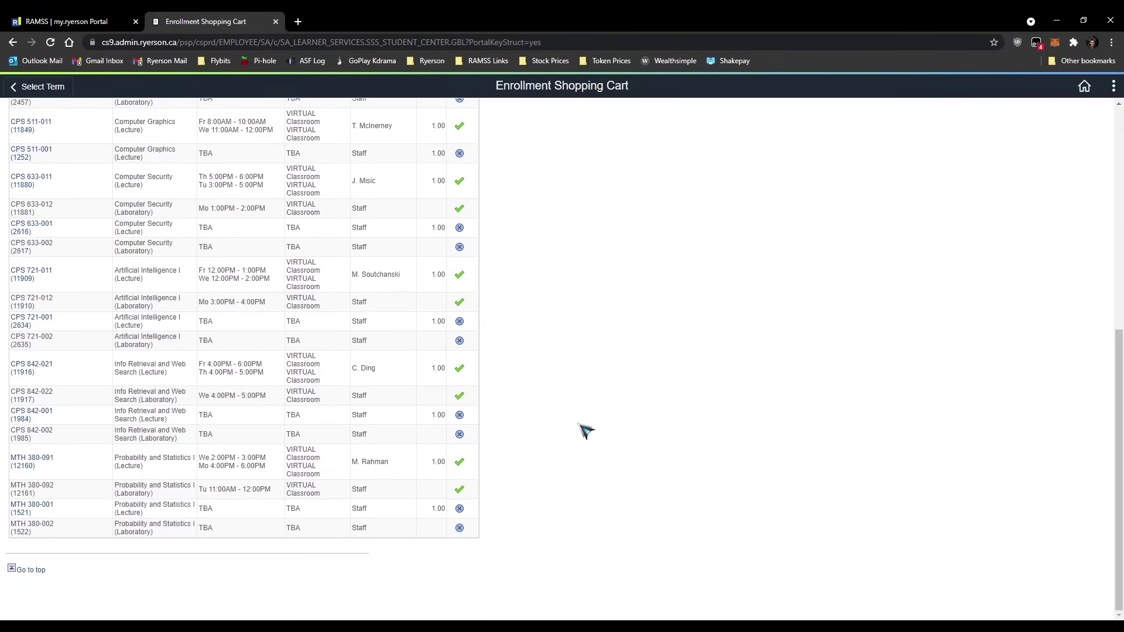
scroll(575, 426, up, 3)
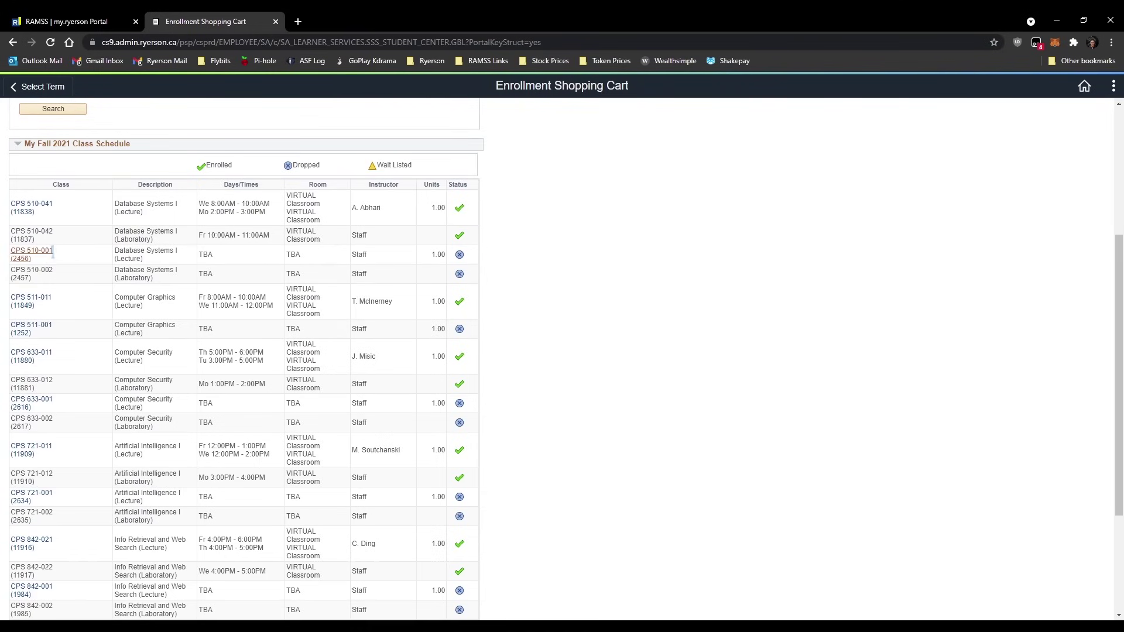
- Highlight the TBA meeting times of CPS 510-001 in the class schedule
click(63, 275)
drag(199, 254, 366, 258)
click(374, 267)
scroll(778, 316, down, 3)
scroll(594, 353, up, 4)
drag(462, 314, 472, 334)
click(468, 312)
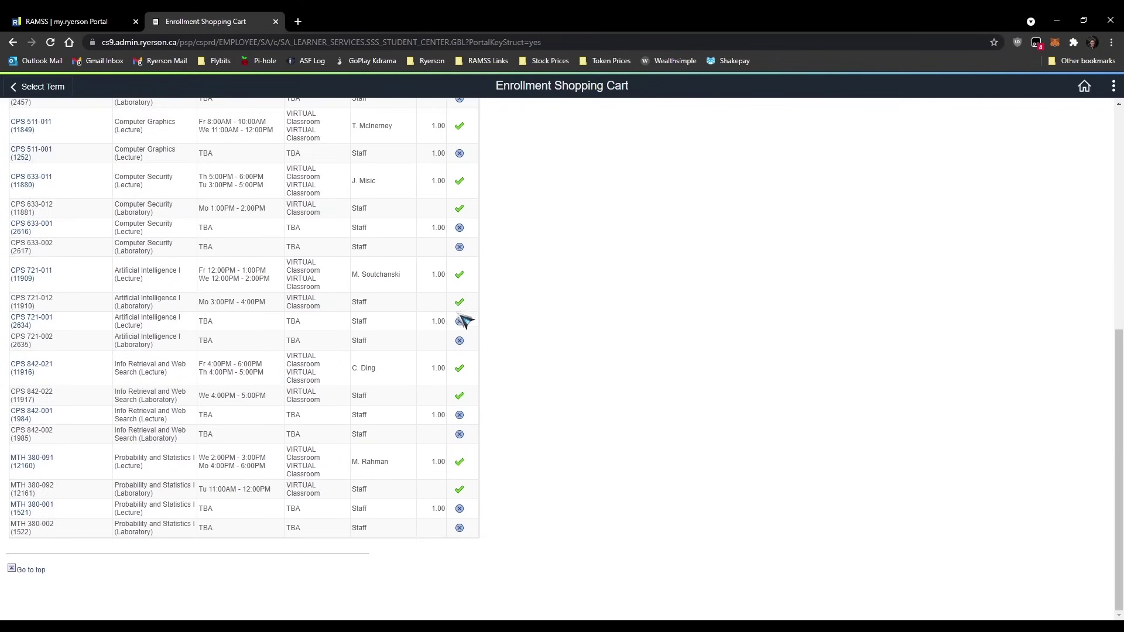
- Highlight the CPS 842-021 row and the first course's description
triple_click(469, 367)
click(468, 436)
scroll(556, 281, up, 7)
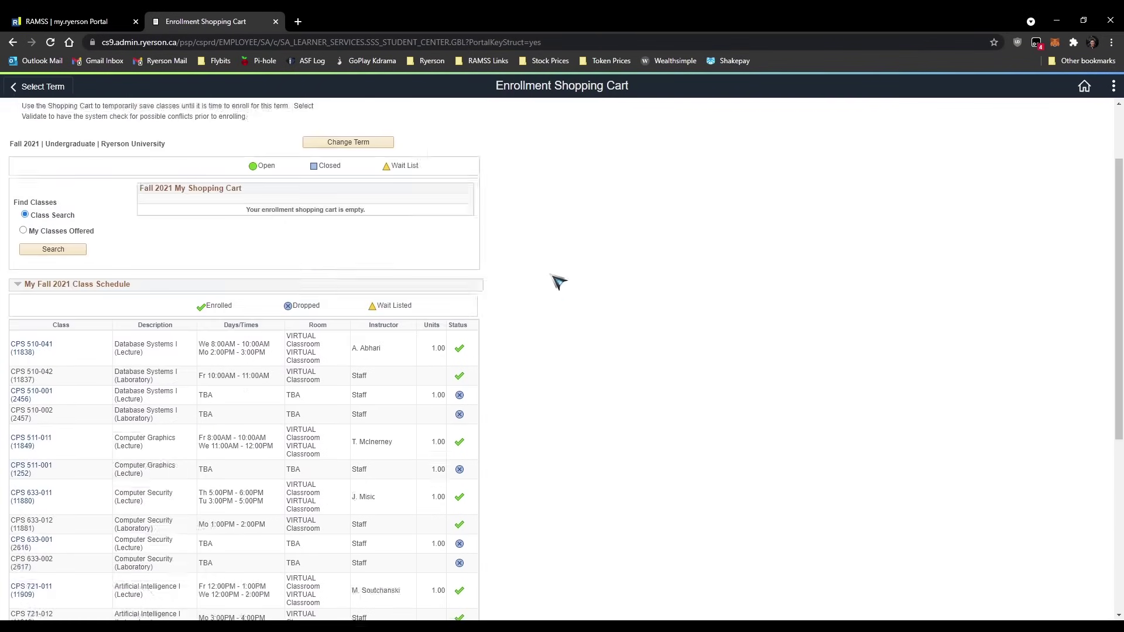
scroll(461, 432, down, 3)
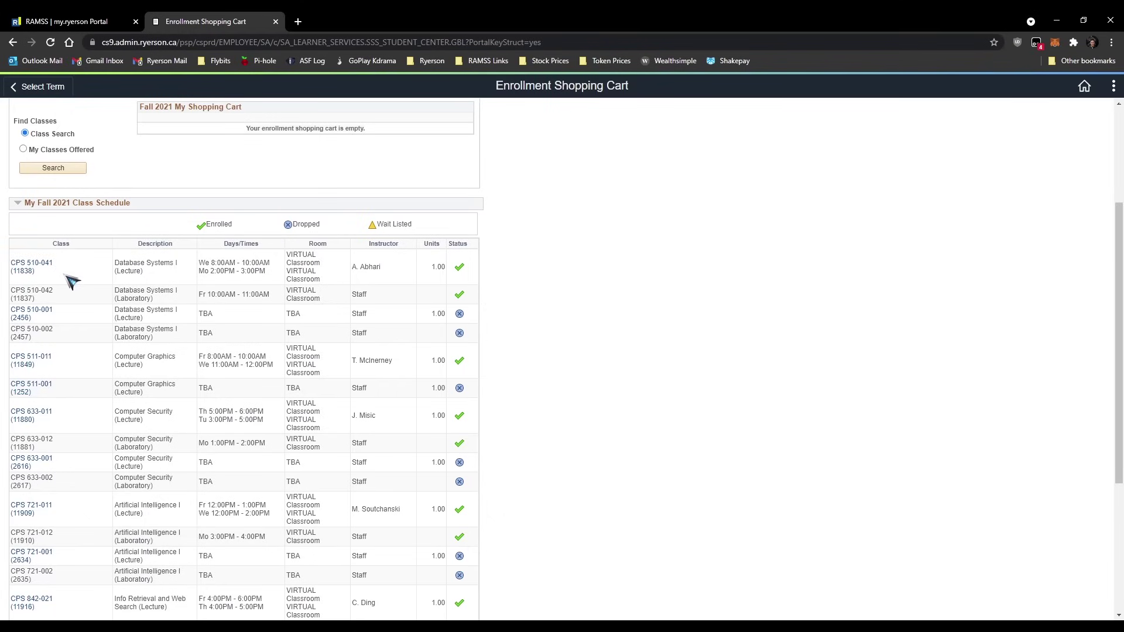
drag(118, 263, 167, 273)
click(151, 280)
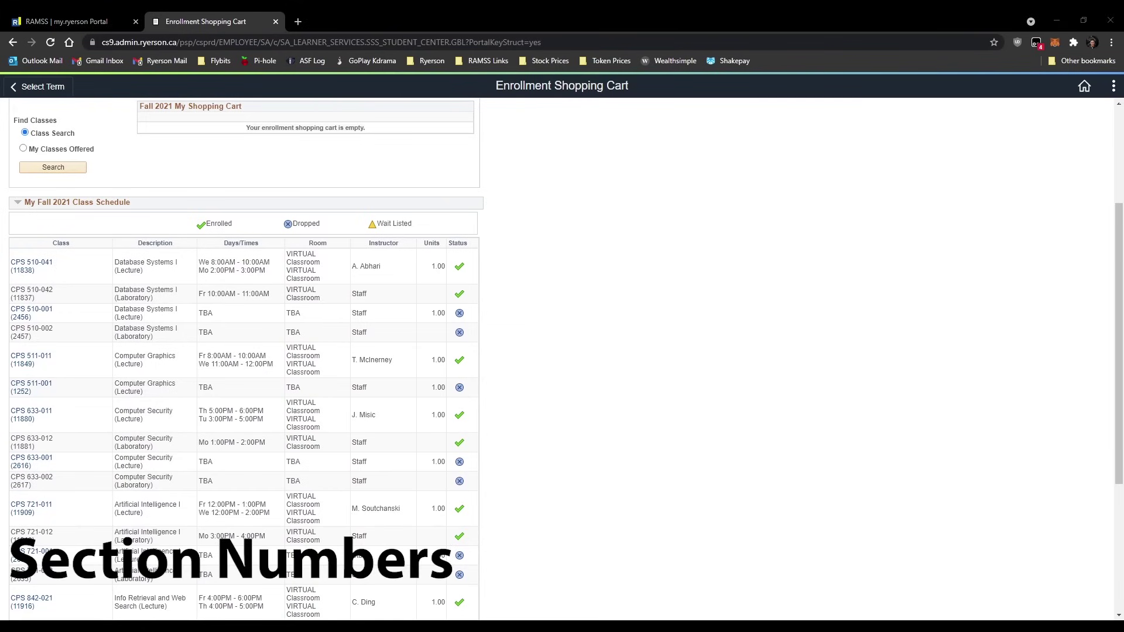
scroll(53, 208, down, 1)
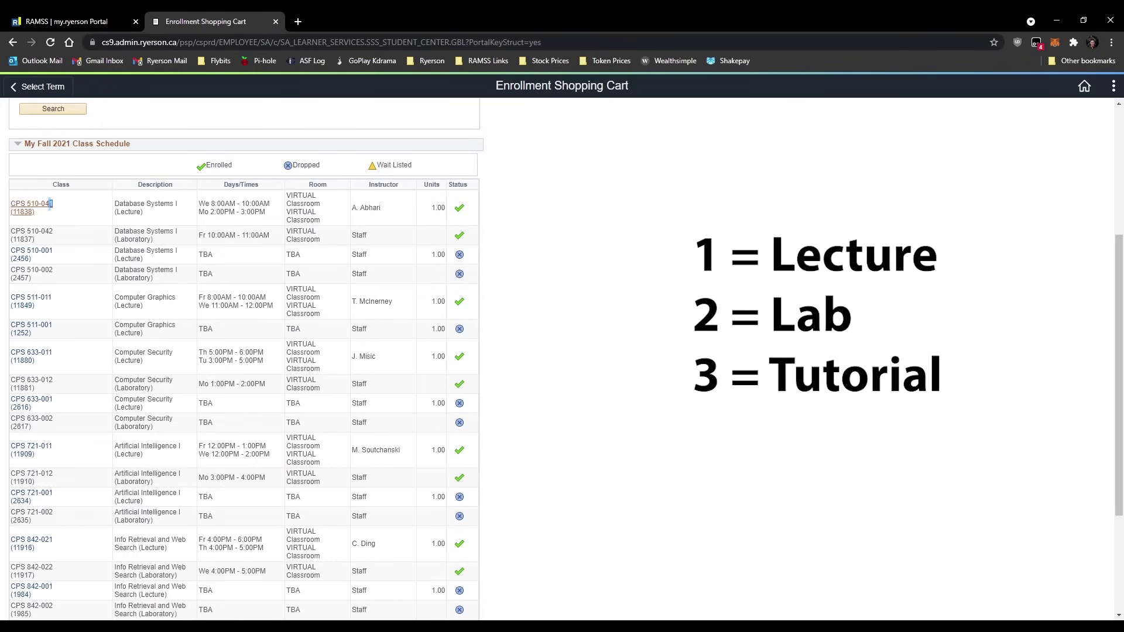
drag(54, 232, 49, 231)
drag(120, 241, 50, 235)
click(65, 235)
scroll(66, 234, down, 3)
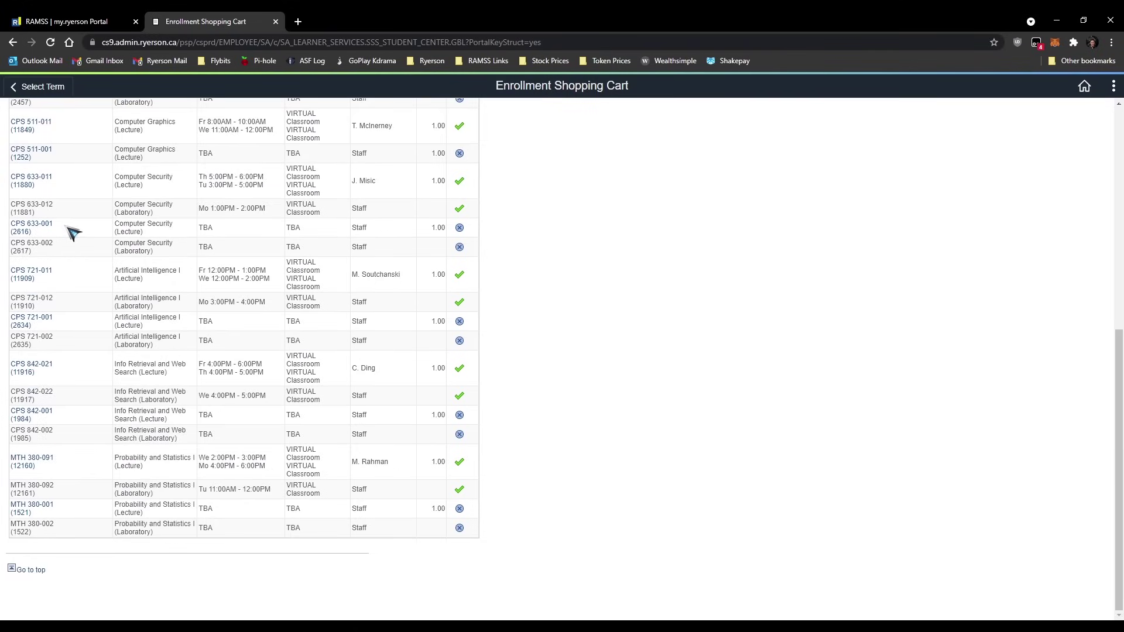
scroll(73, 232, up, 5)
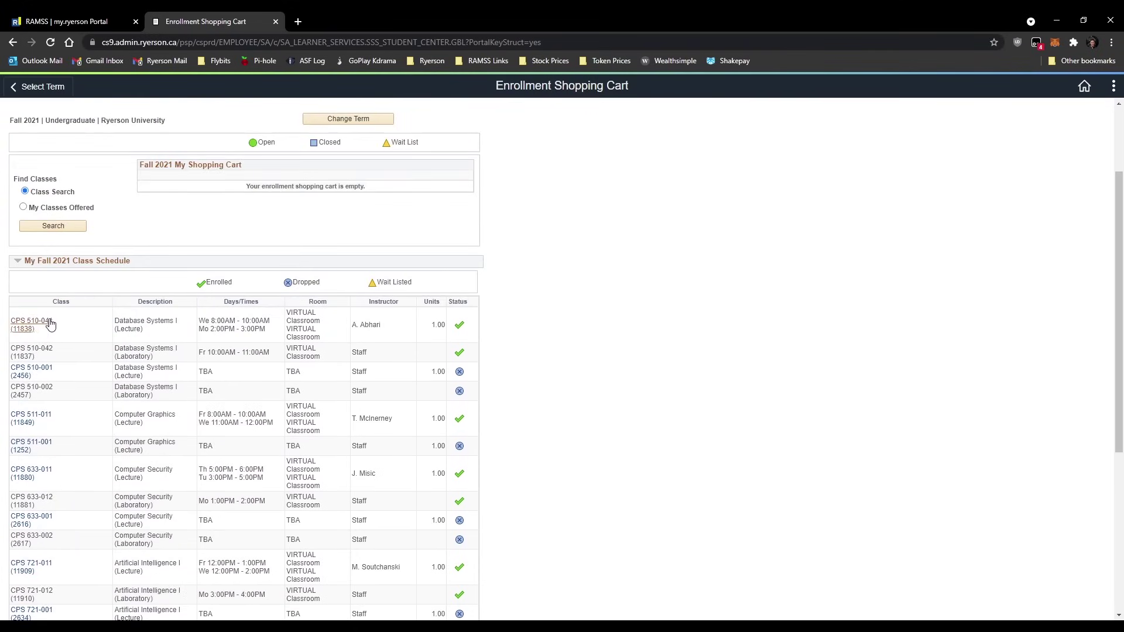
scroll(82, 325, down, 1)
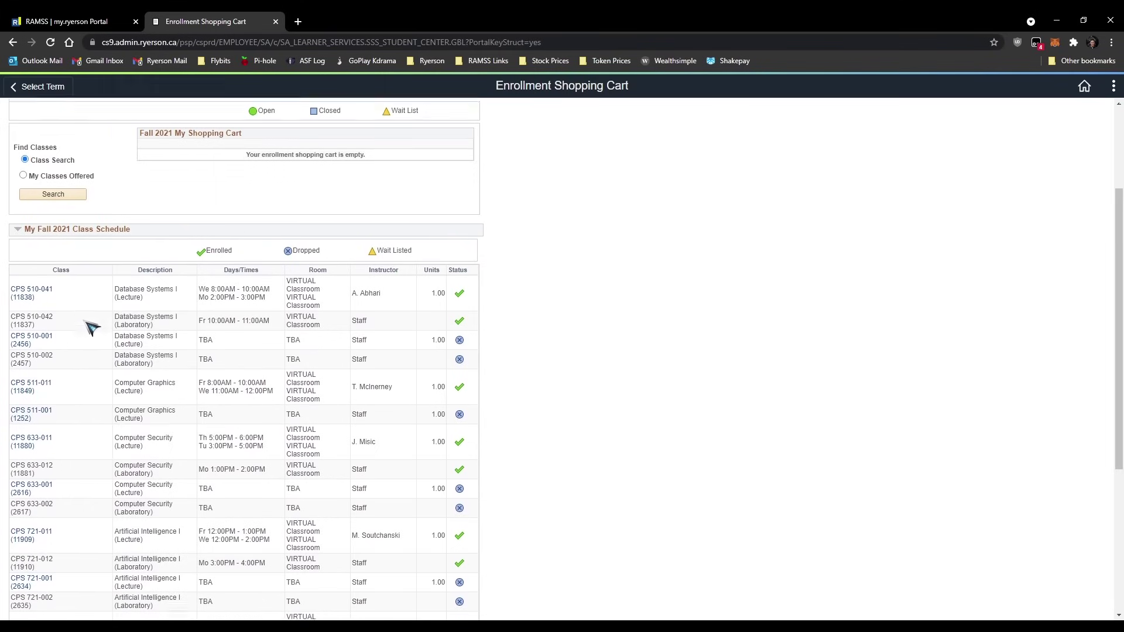
scroll(96, 311, down, 1)
scroll(45, 326, up, 2)
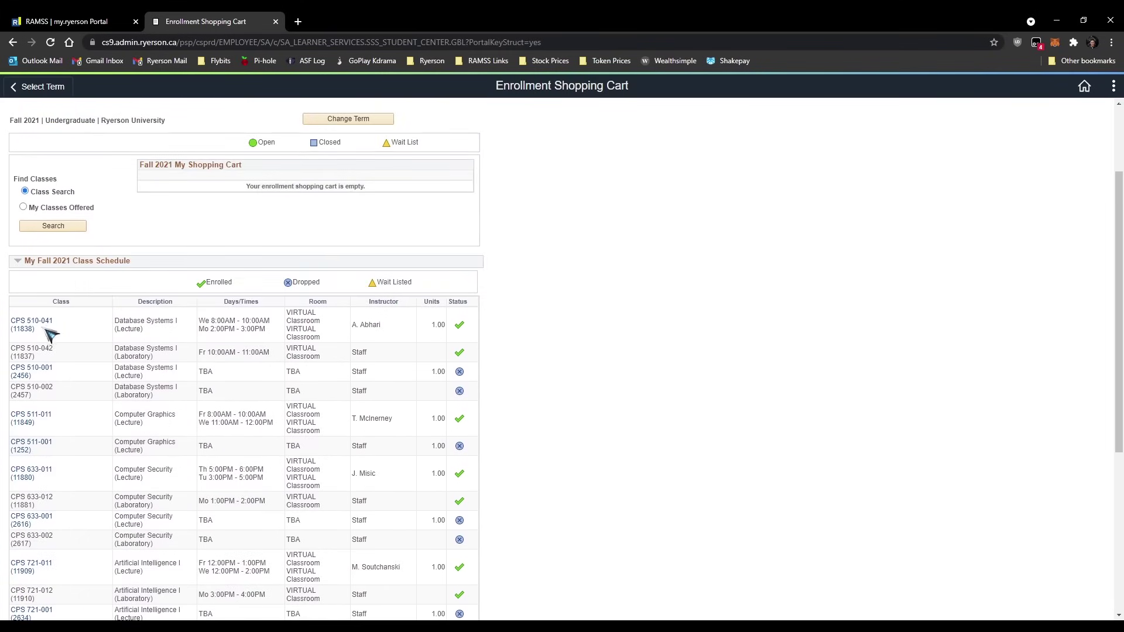
drag(49, 329, 41, 322)
click(47, 326)
scroll(53, 278, down, 1)
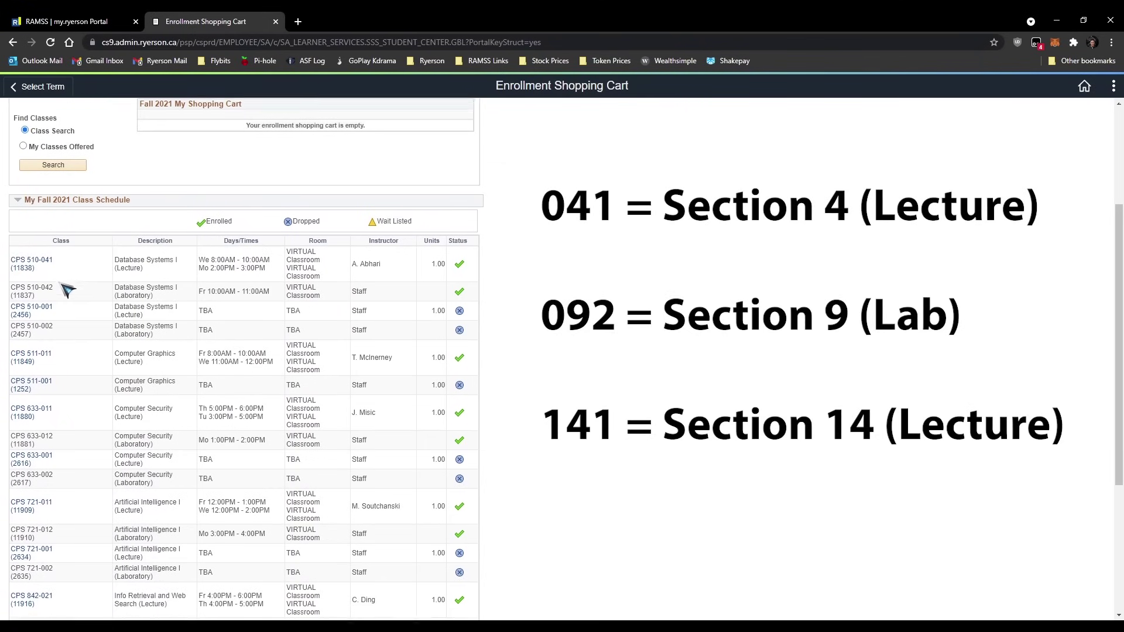
scroll(68, 287, down, 4)
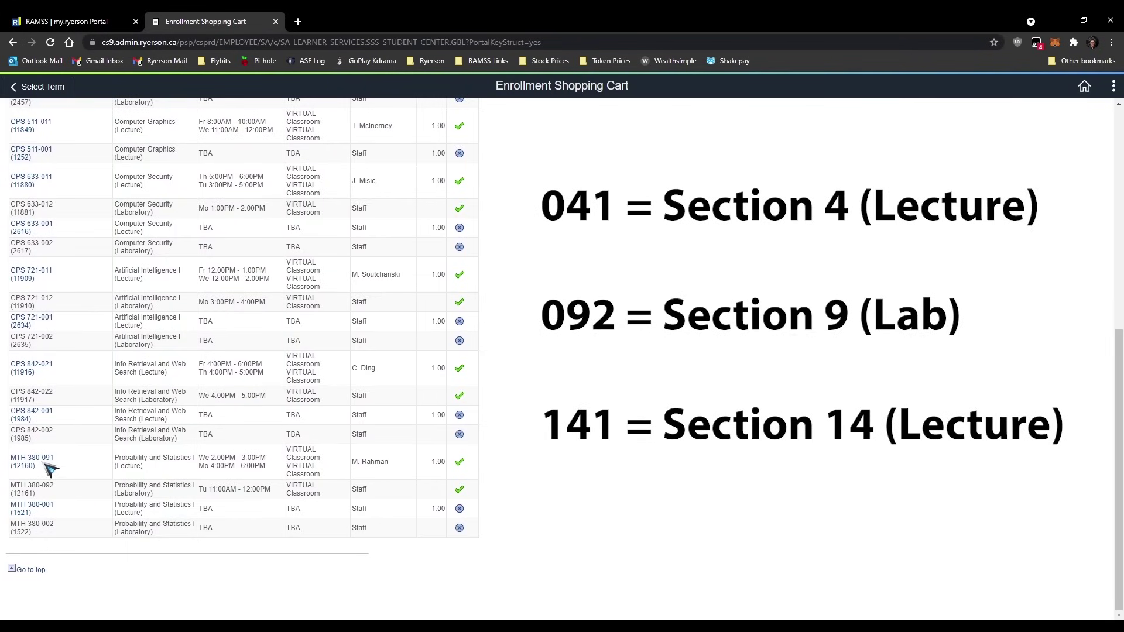
scroll(50, 465, up, 7)
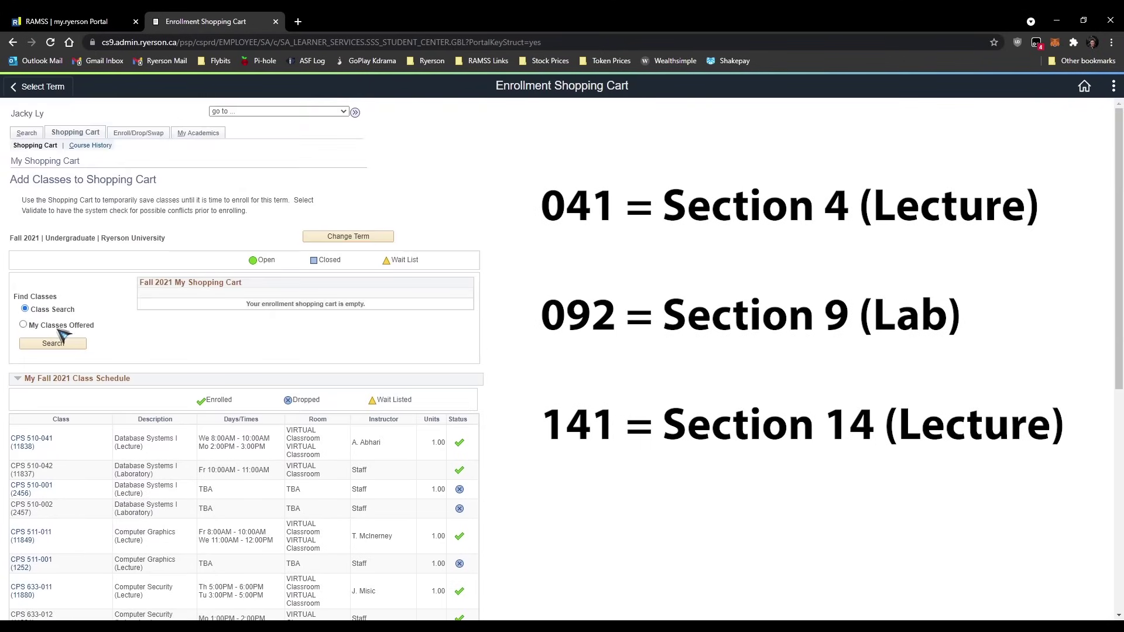
scroll(56, 326, down, 3)
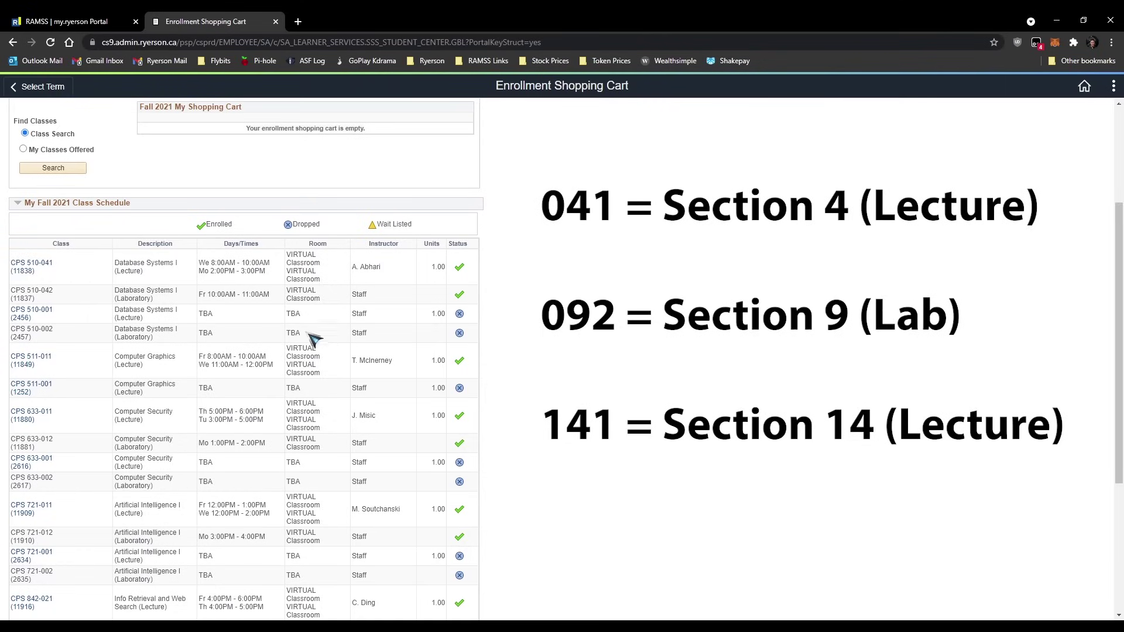
scroll(371, 459, down, 6)
scroll(380, 423, up, 12)
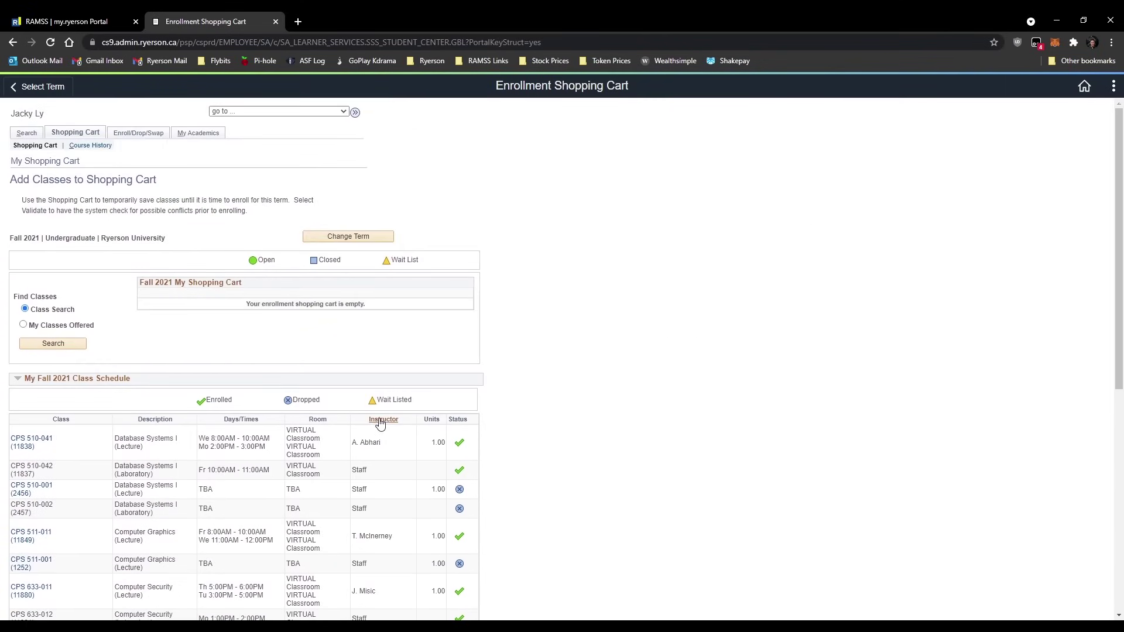
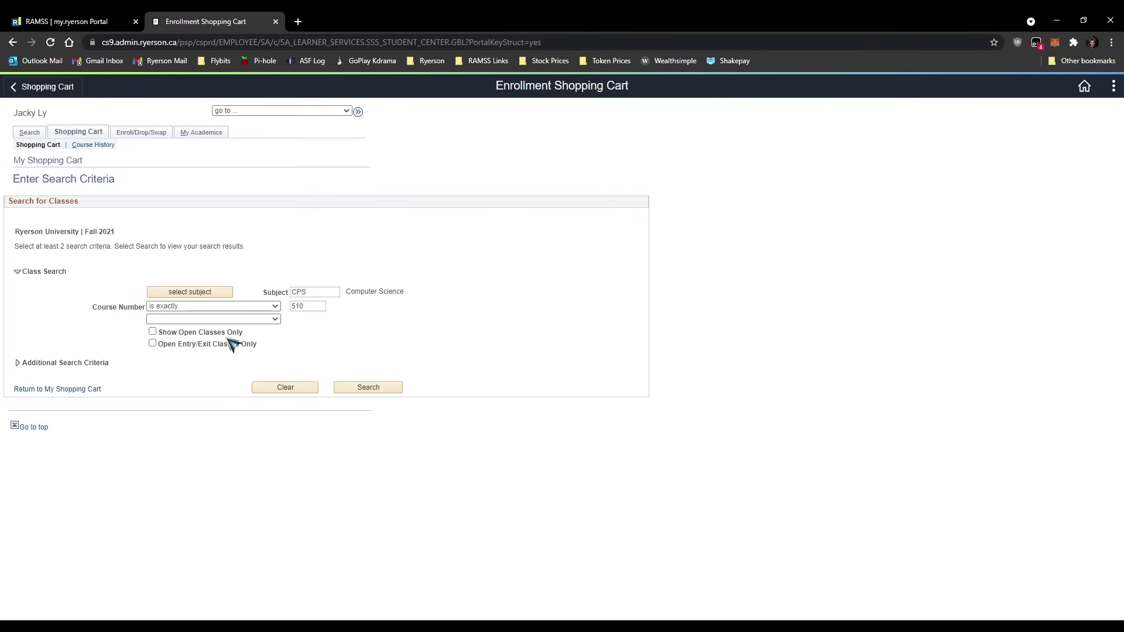
- Search CPS 510 and compare its 22 sections, noting open ones like 071, 091 and 111
click(387, 387)
scroll(640, 384, down, 5)
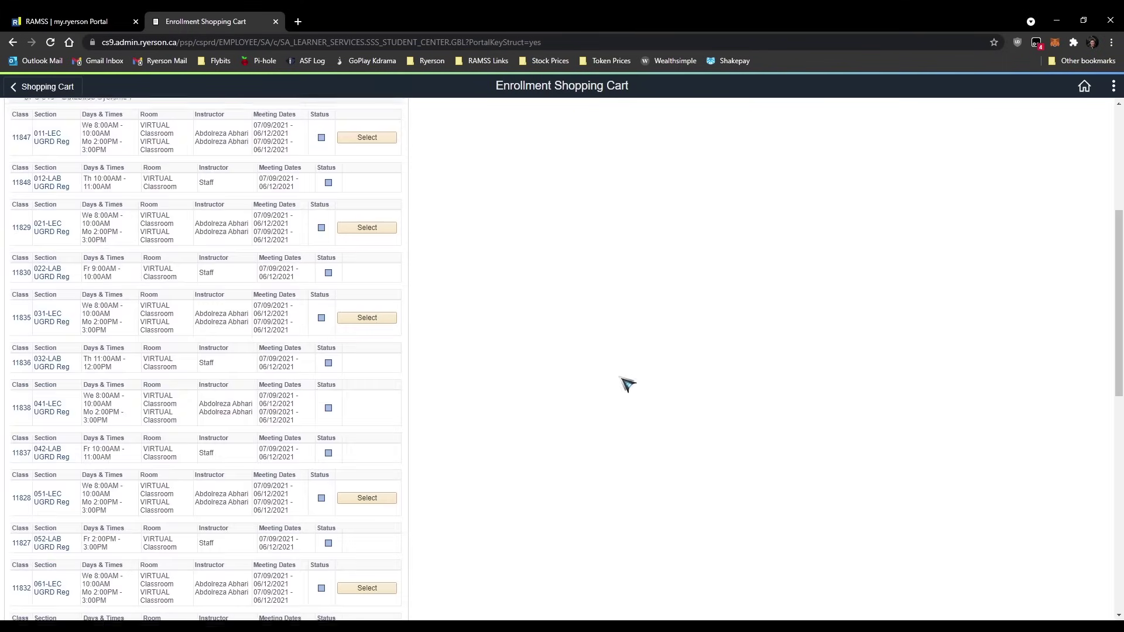
scroll(398, 352, up, 2)
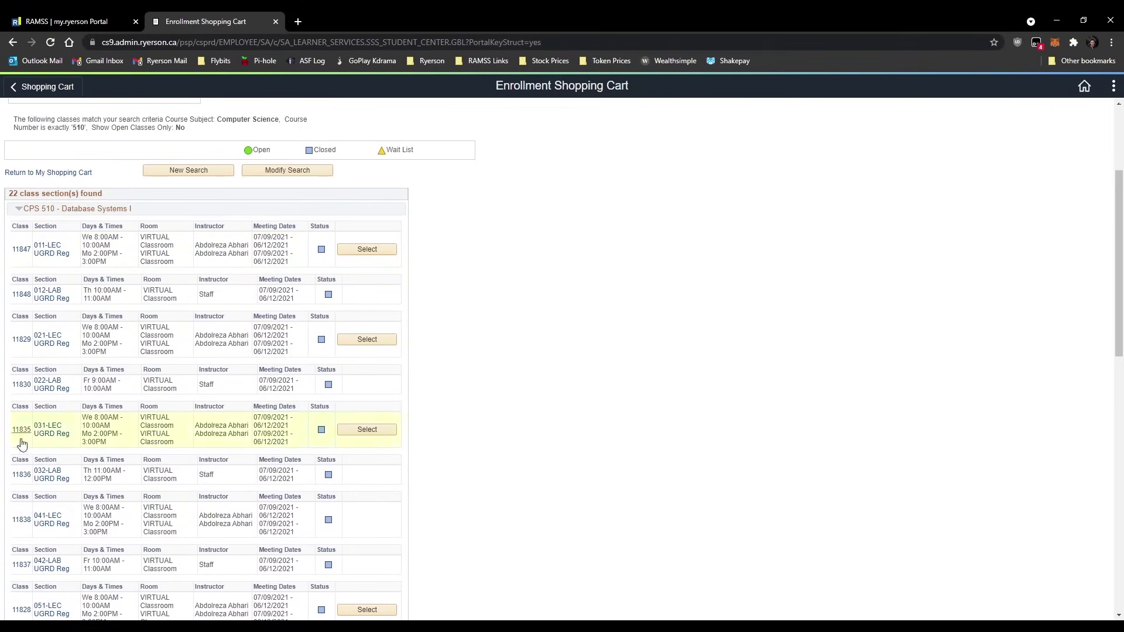
scroll(43, 366, down, 1)
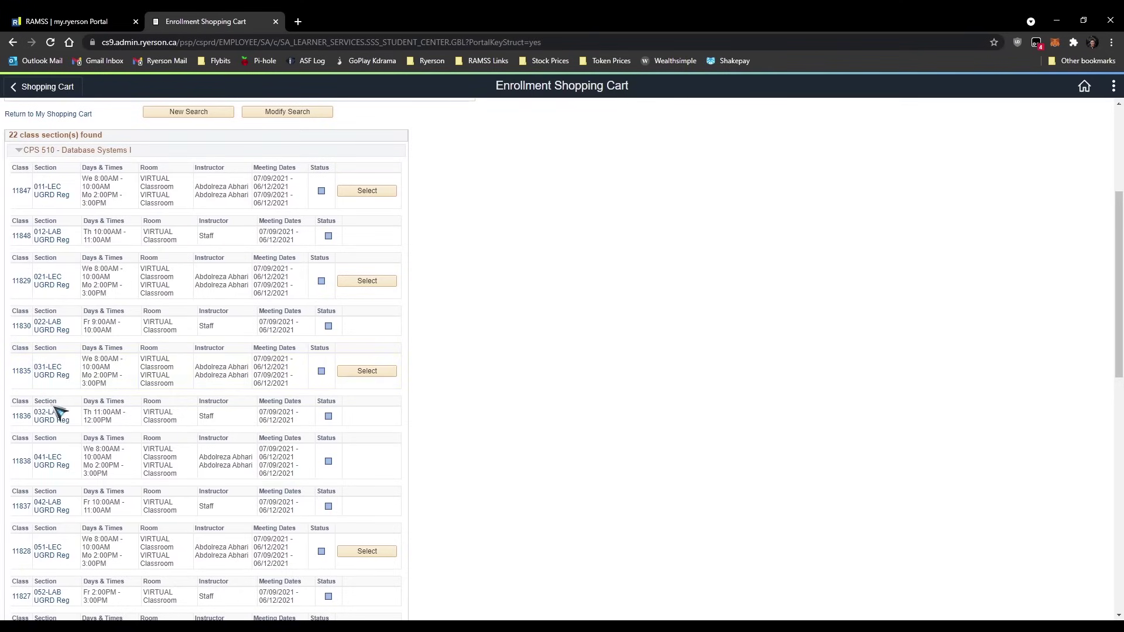
scroll(53, 403, down, 1)
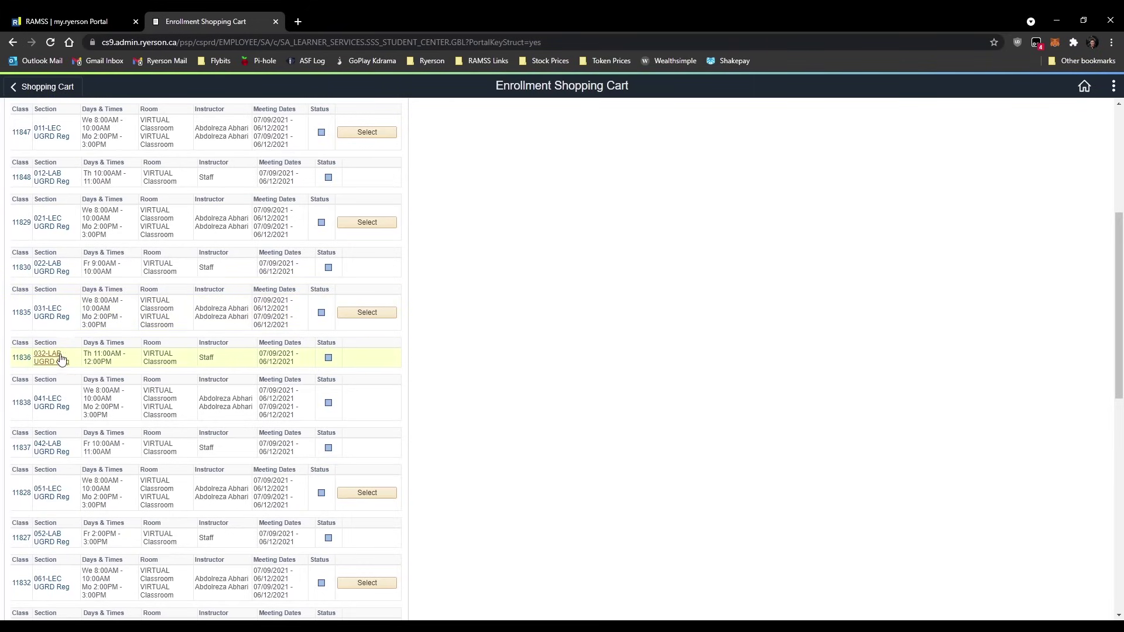
scroll(112, 218, up, 5)
scroll(118, 296, down, 3)
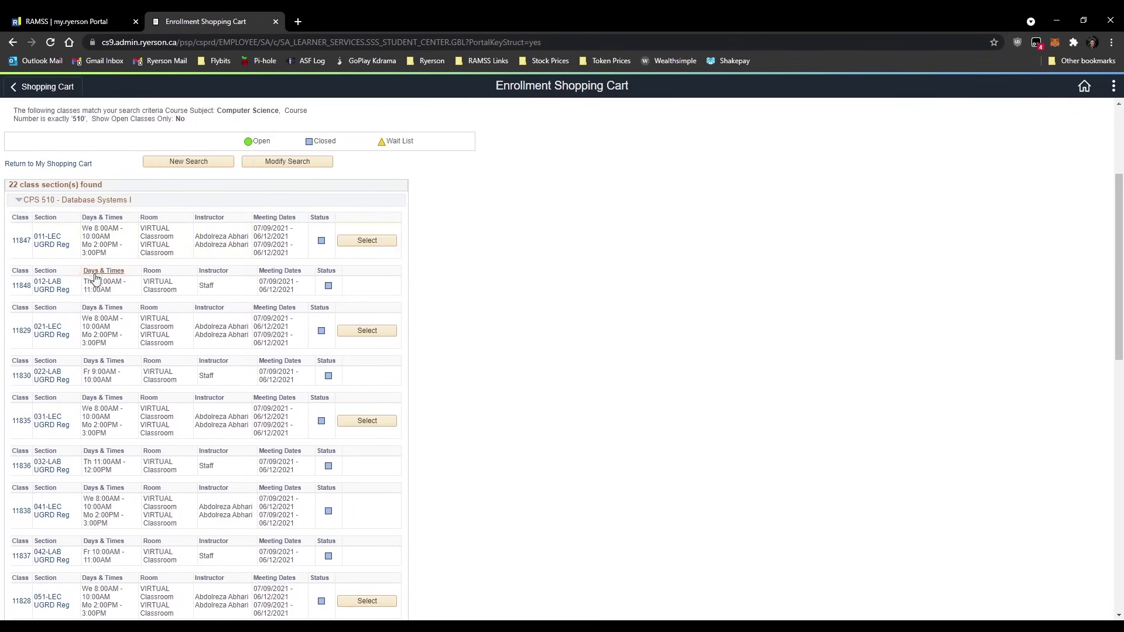
scroll(106, 370, down, 1)
scroll(91, 386, down, 5)
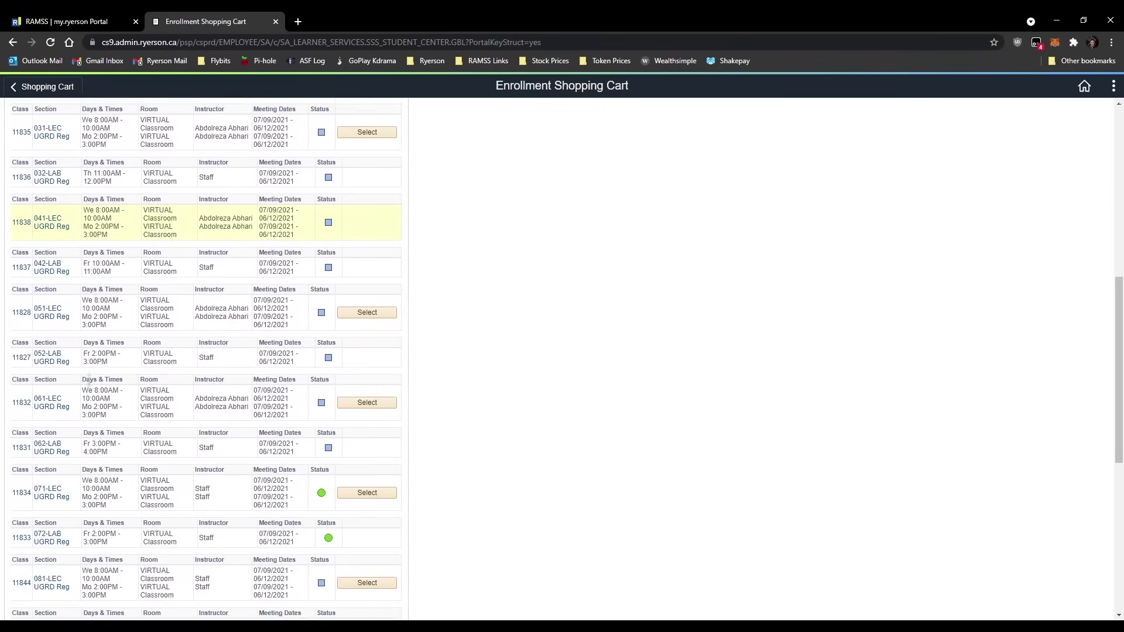
scroll(148, 174, up, 5)
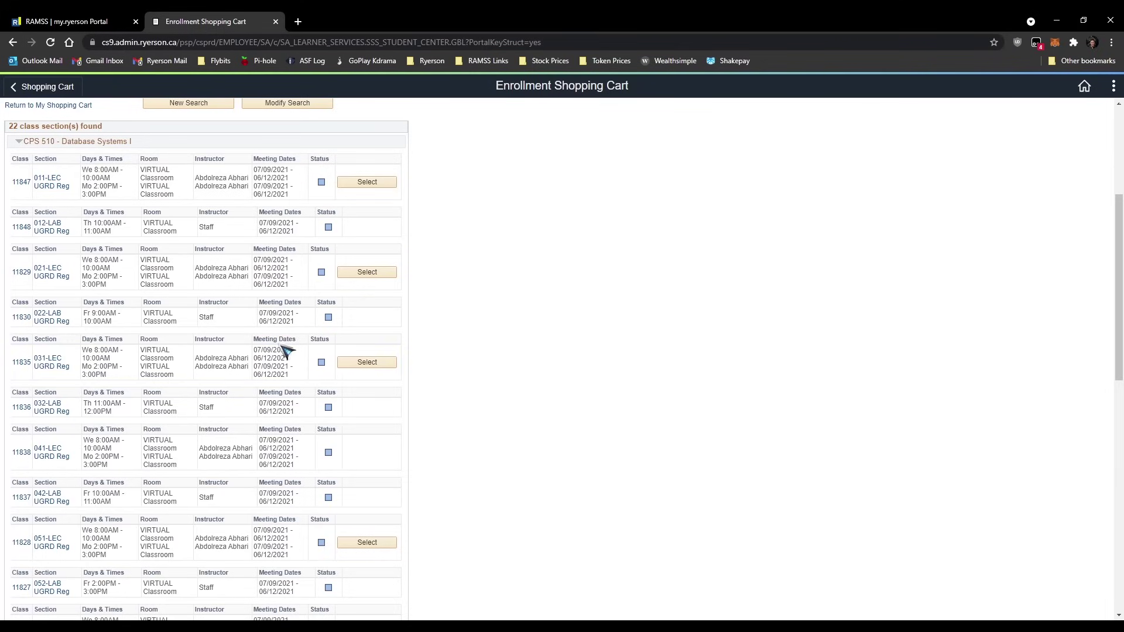
scroll(292, 351, down, 3)
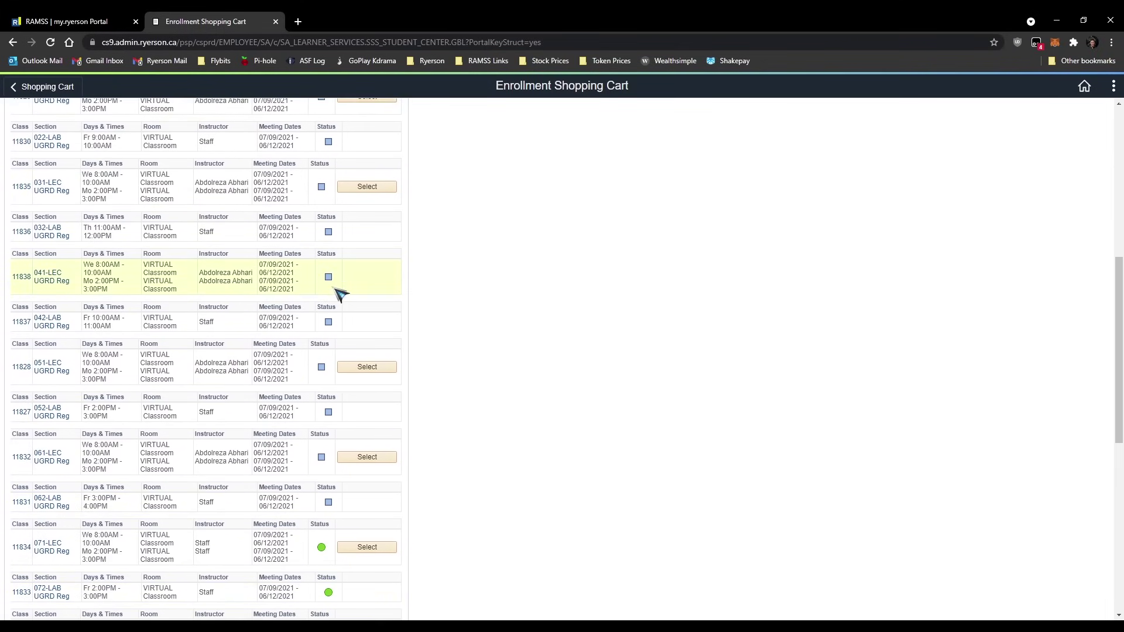
scroll(339, 284, up, 5)
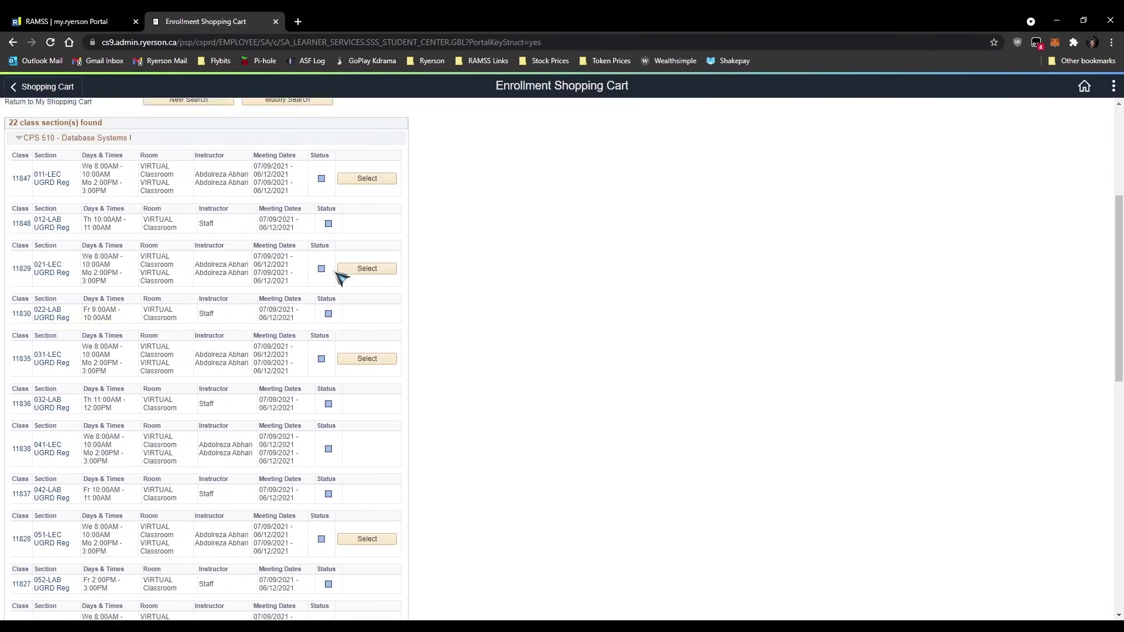
scroll(202, 222, up, 1)
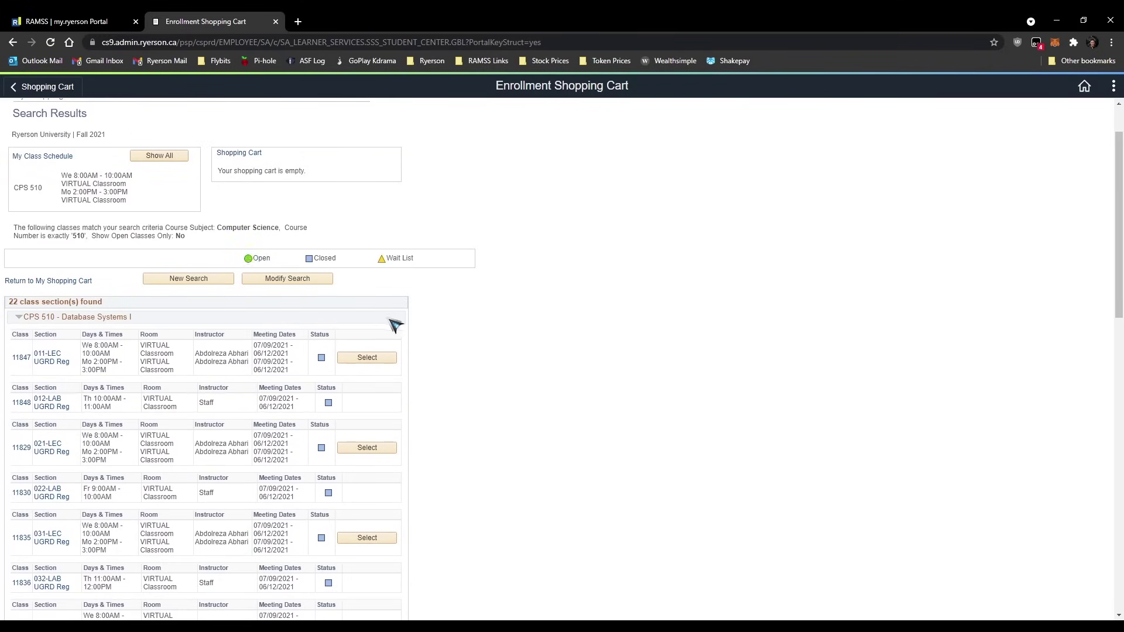
scroll(466, 441, down, 13)
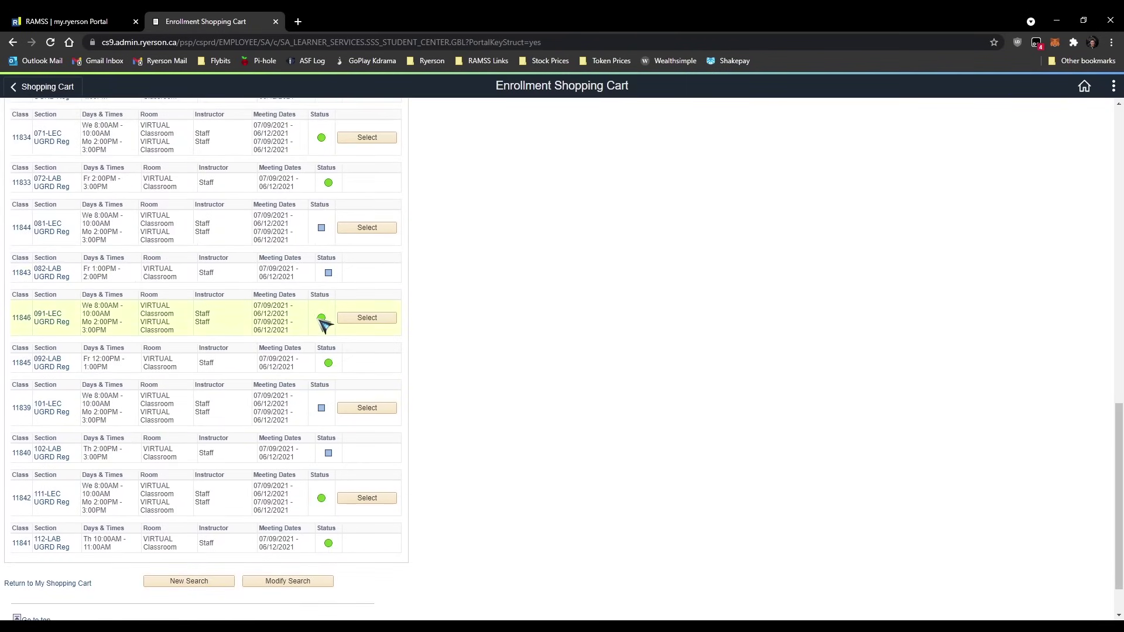
scroll(457, 301, up, 12)
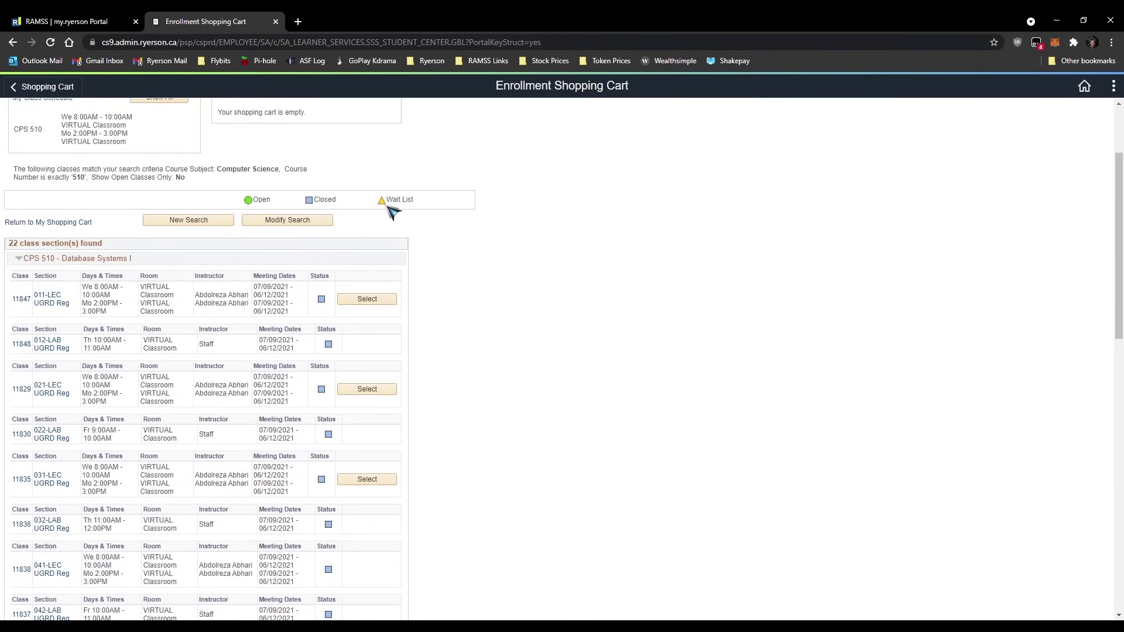
scroll(383, 381, down, 9)
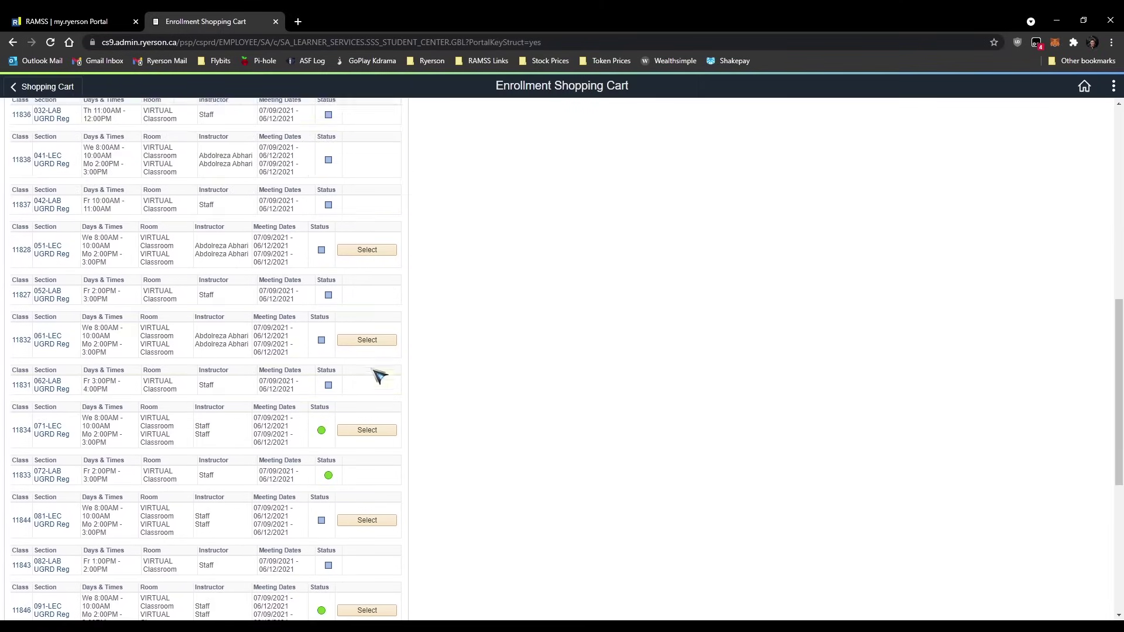
- Add CPS 510 lecture section 071 with its lab 072 to the Fall 2021 shopping cart
click(371, 314)
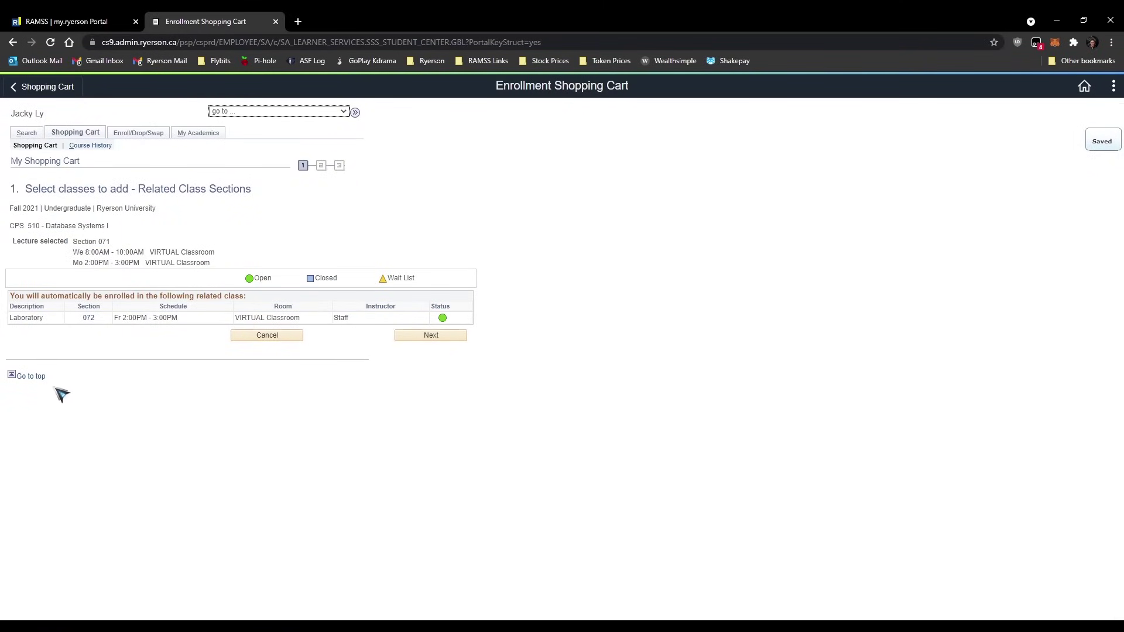
drag(74, 242, 118, 243)
click(635, 384)
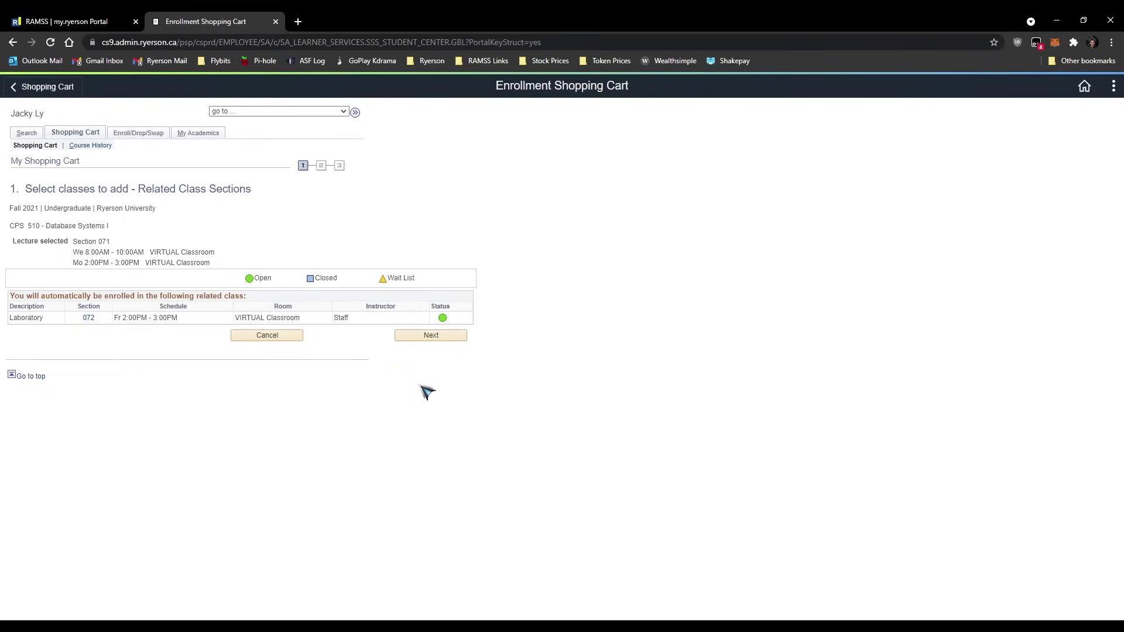
click(454, 335)
click(430, 389)
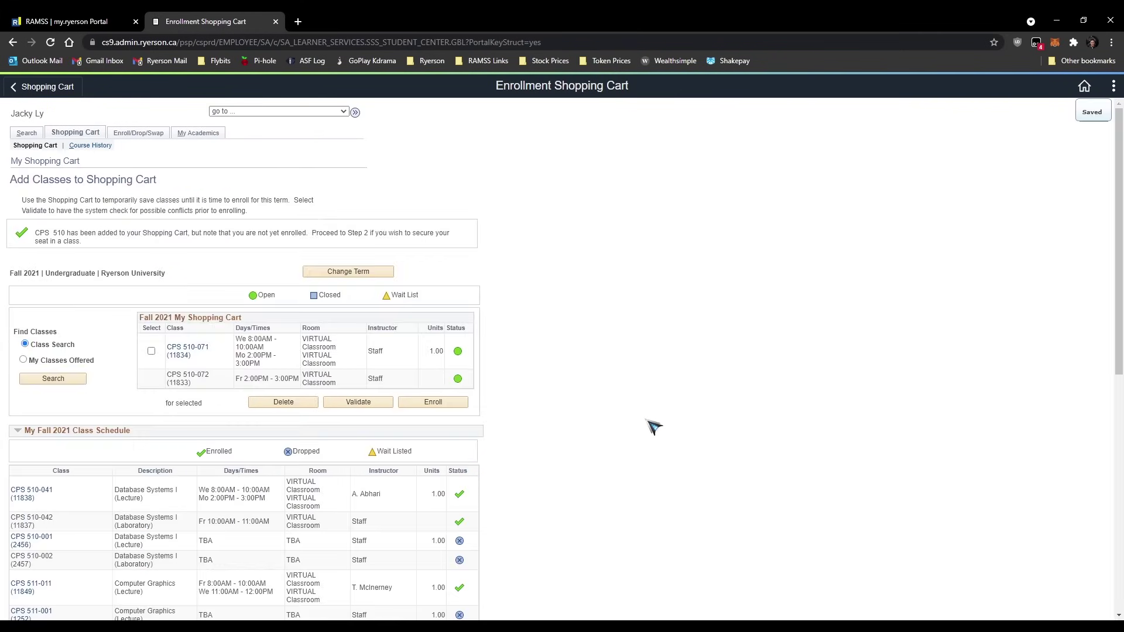
click(153, 351)
scroll(152, 348, down, 2)
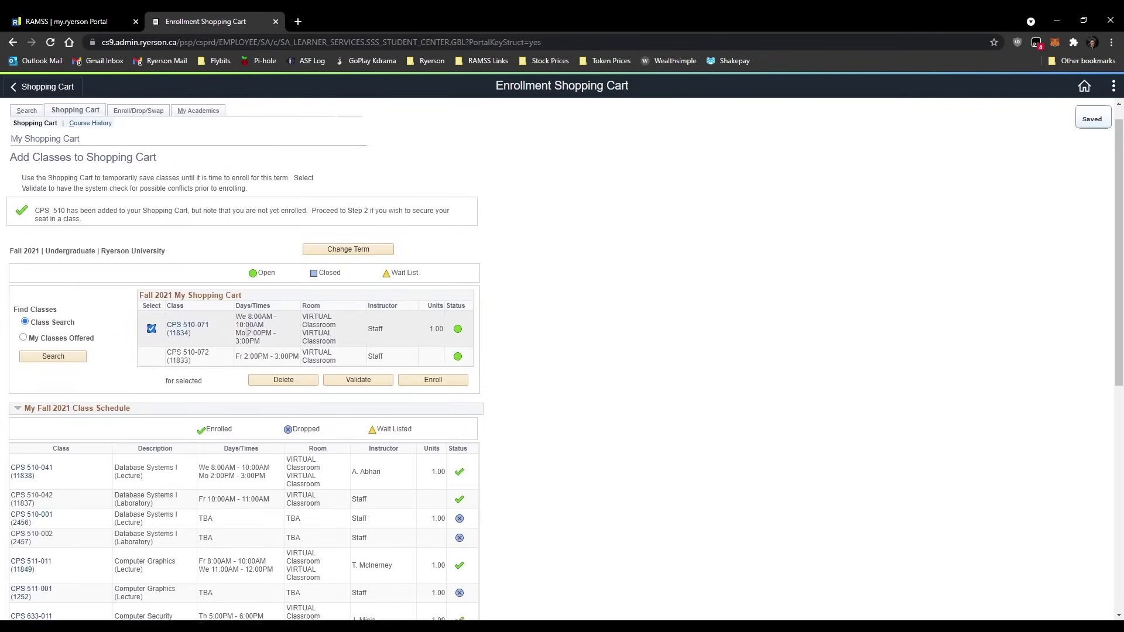
scroll(149, 263, up, 1)
scroll(149, 269, up, 2)
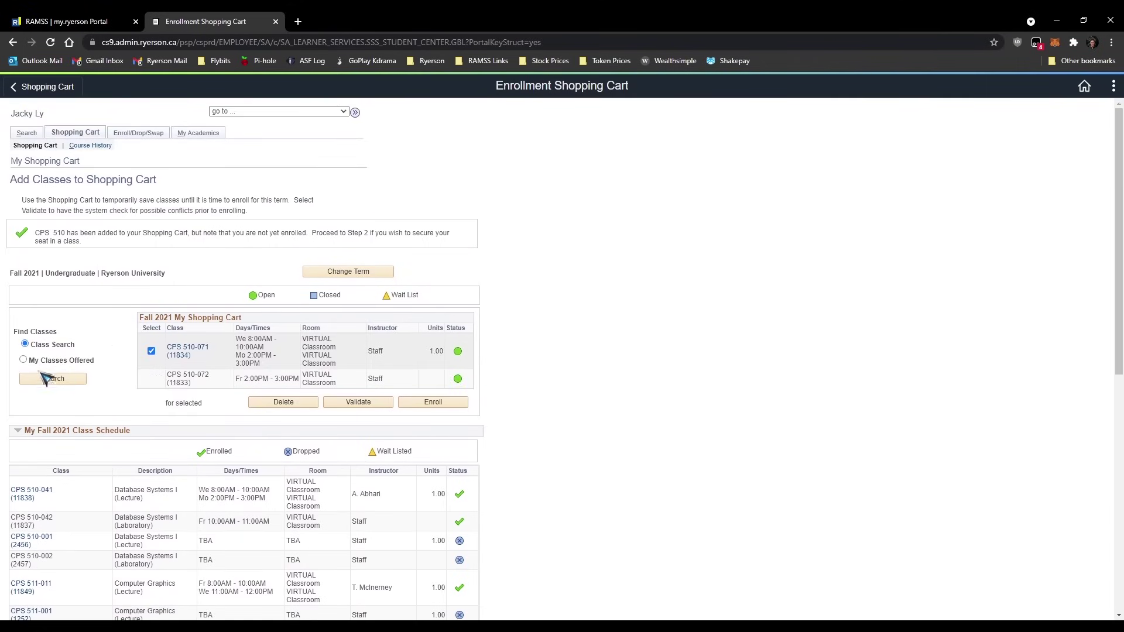
- Try enrolling in CPS 510-071, which is refused for lacking a valid appointment
click(151, 351)
click(54, 380)
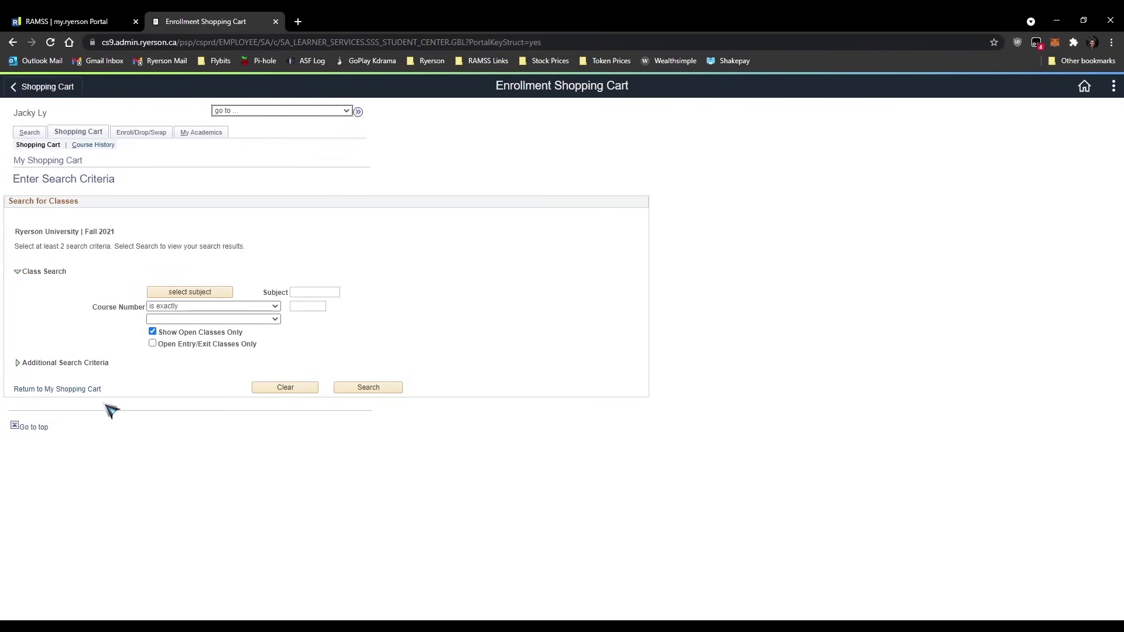
click(58, 390)
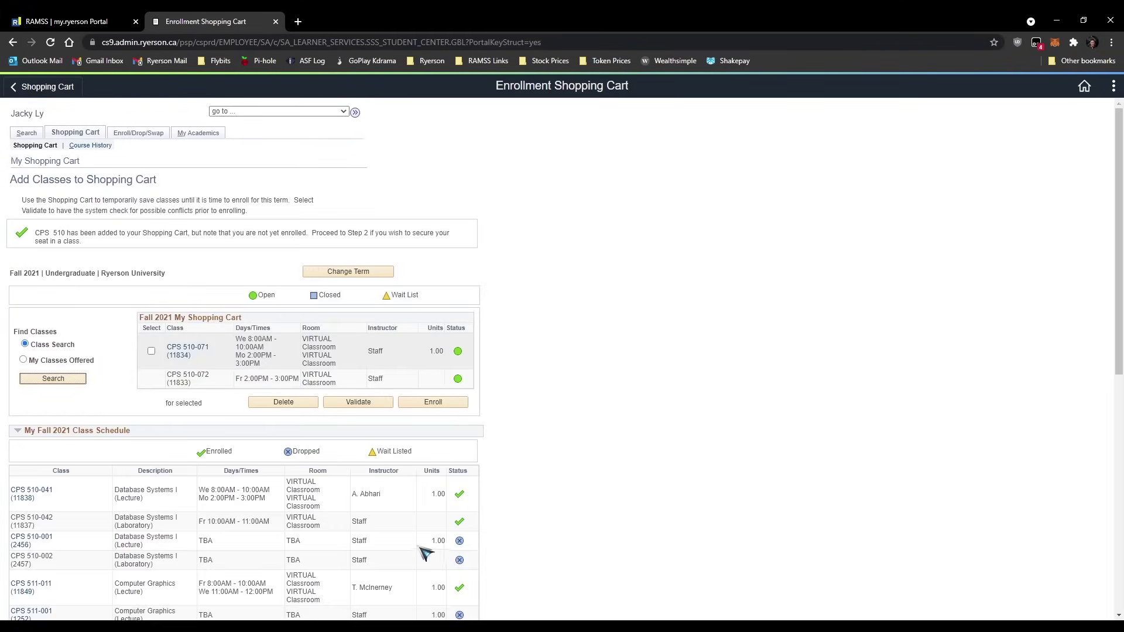
click(151, 351)
click(449, 406)
triple_click(35, 234)
click(39, 234)
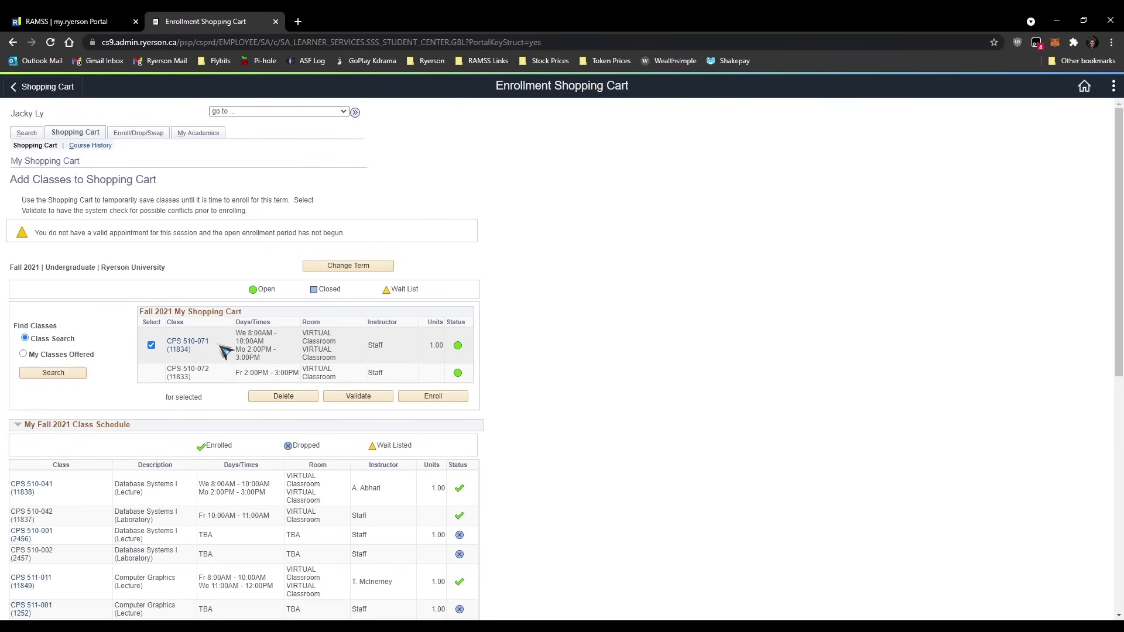
scroll(176, 328, down, 1)
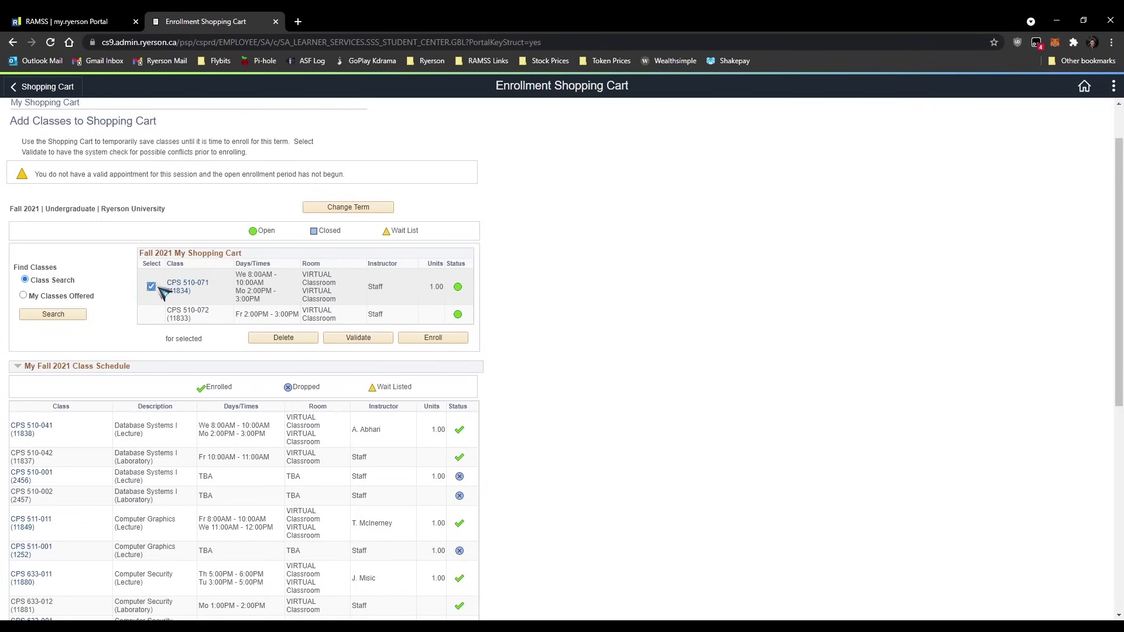
- Reload the cart page so the CPS 510 sections are cleared, and open a new browser tab
click(153, 286)
scroll(234, 388, down, 5)
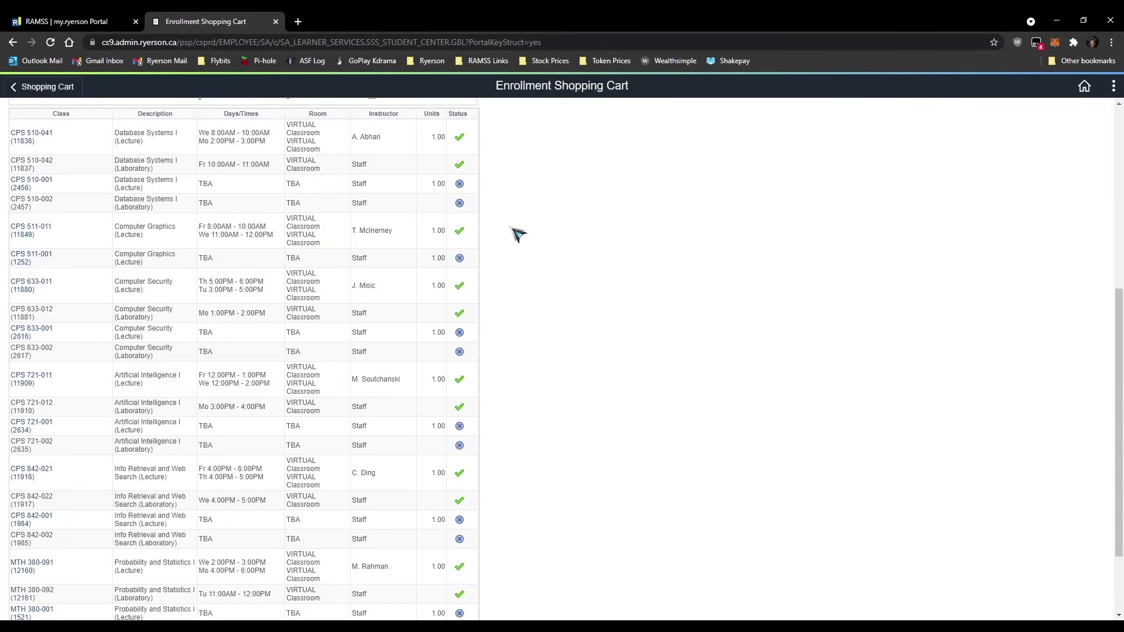
scroll(446, 366, up, 3)
drag(41, 249, 170, 263)
click(170, 268)
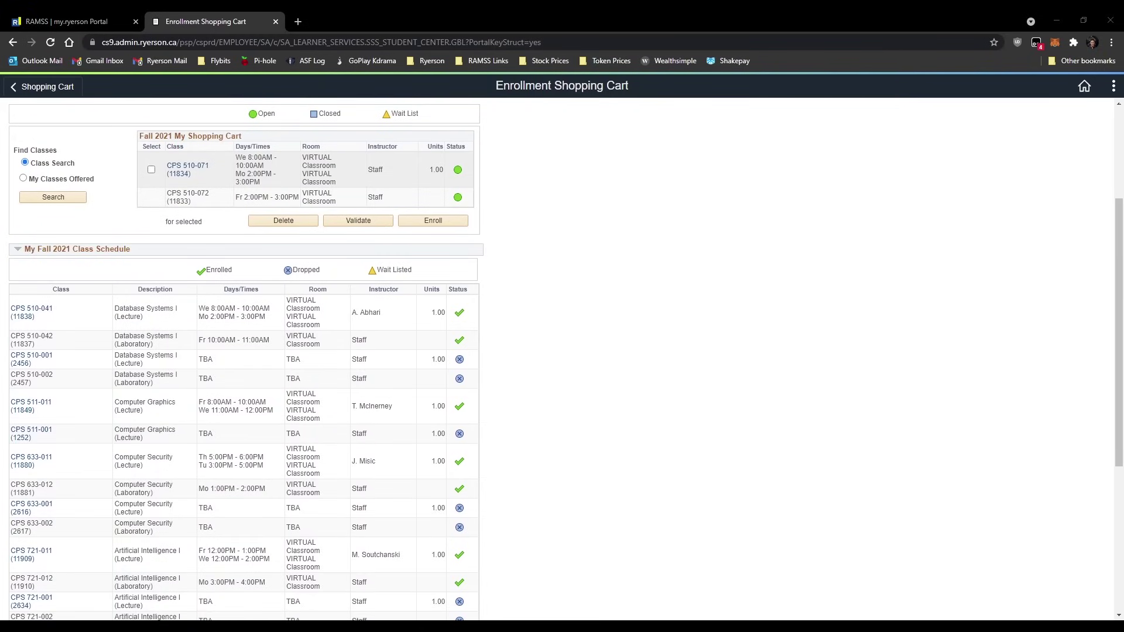
key(F5)
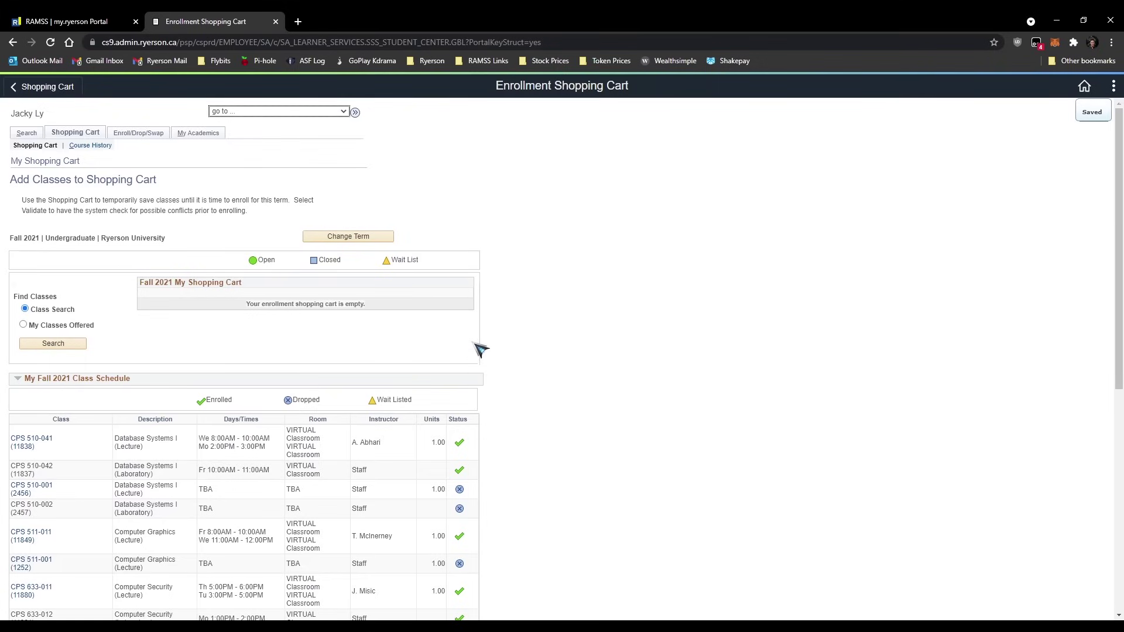
click(298, 21)
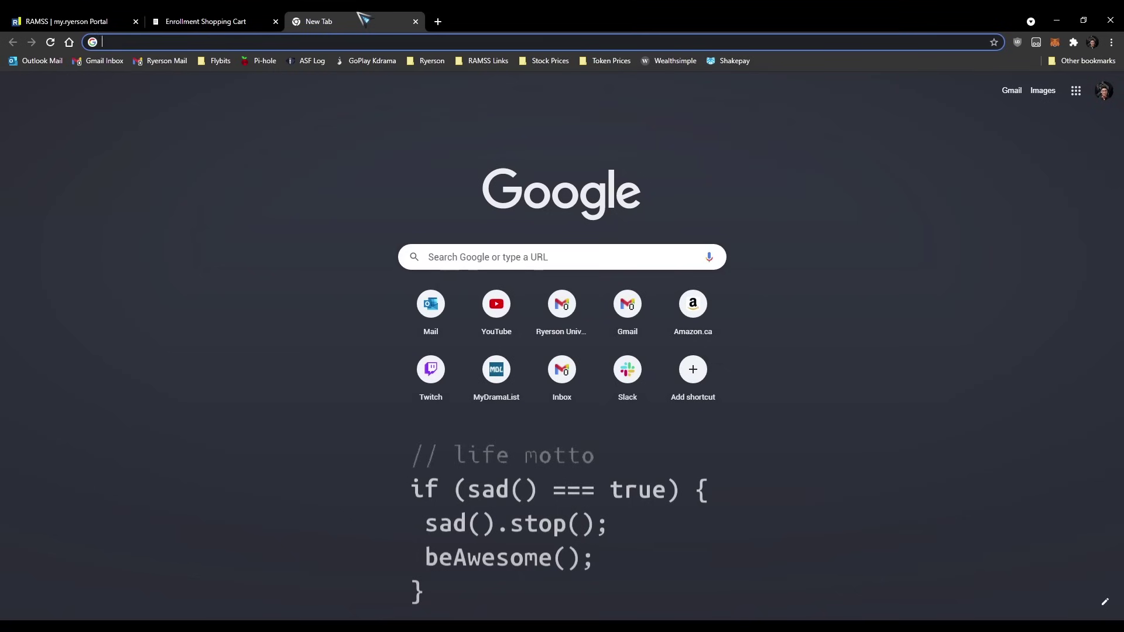
- Google 'ryerson computer science calendar' to find Ryerson's 2021-2022 Computer Science Calendar pages
text(ryerson)
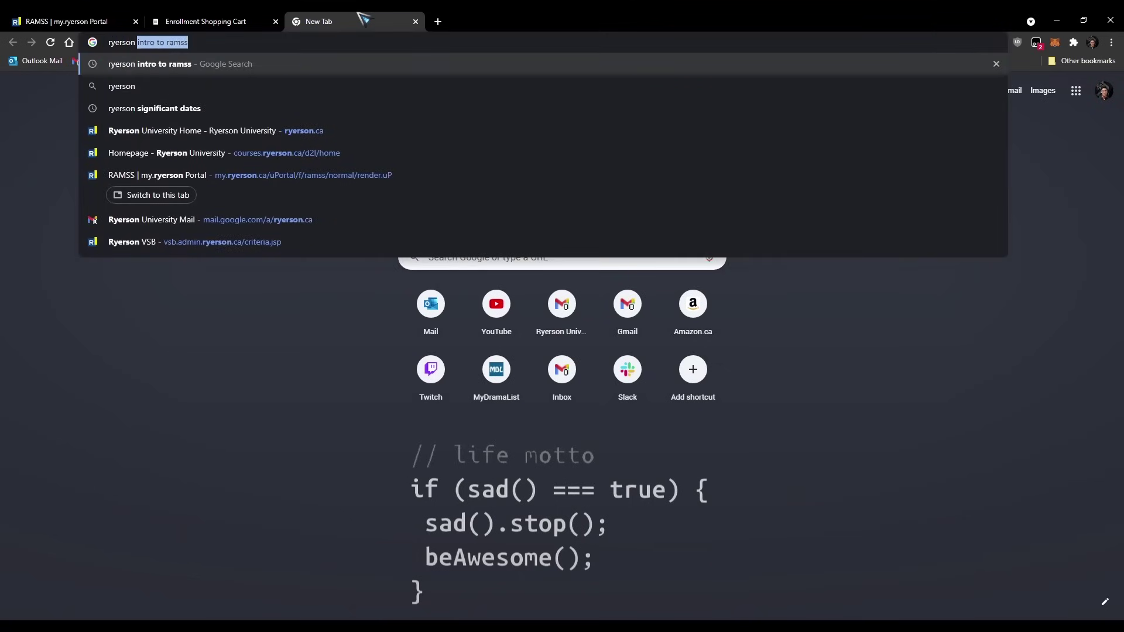
text( com)
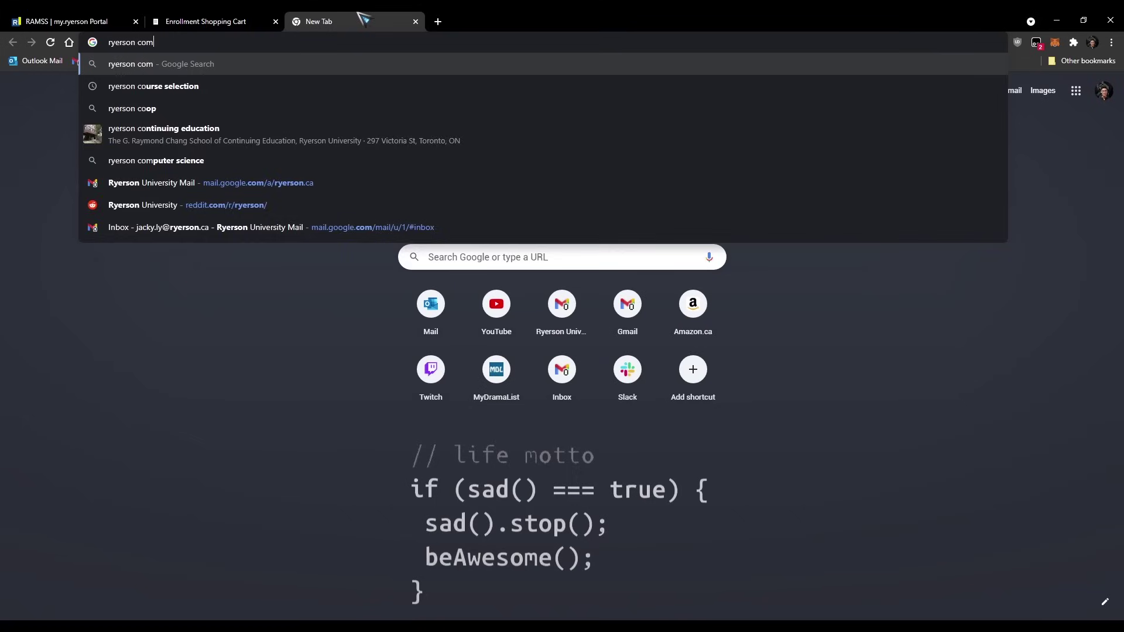
text(puter science calendar)
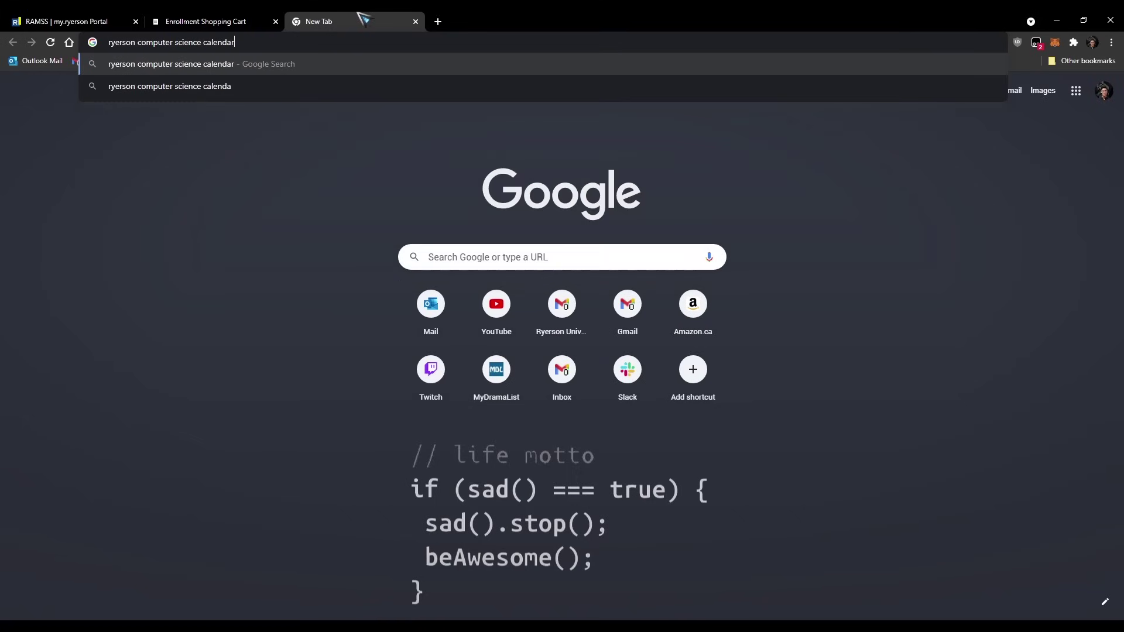
key(Return)
drag(140, 100, 212, 103)
click(237, 101)
key(Escape)
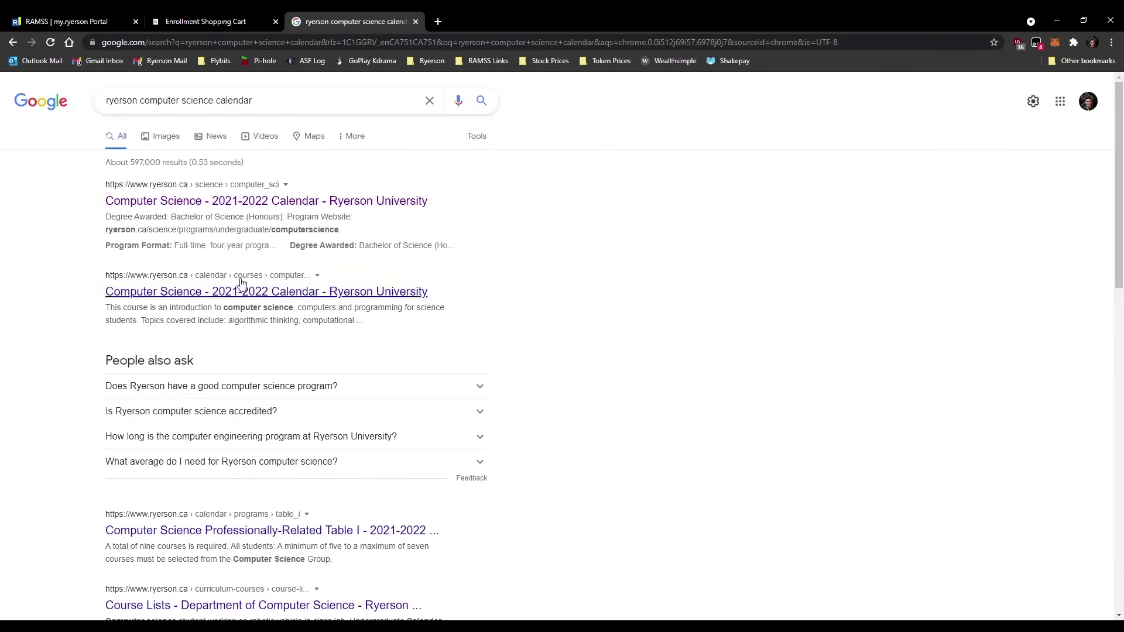
- Open the Computer Science 2021-2022 calendar and expand the Full-Time, Four-Year Program course tables
click(251, 200)
click(425, 285)
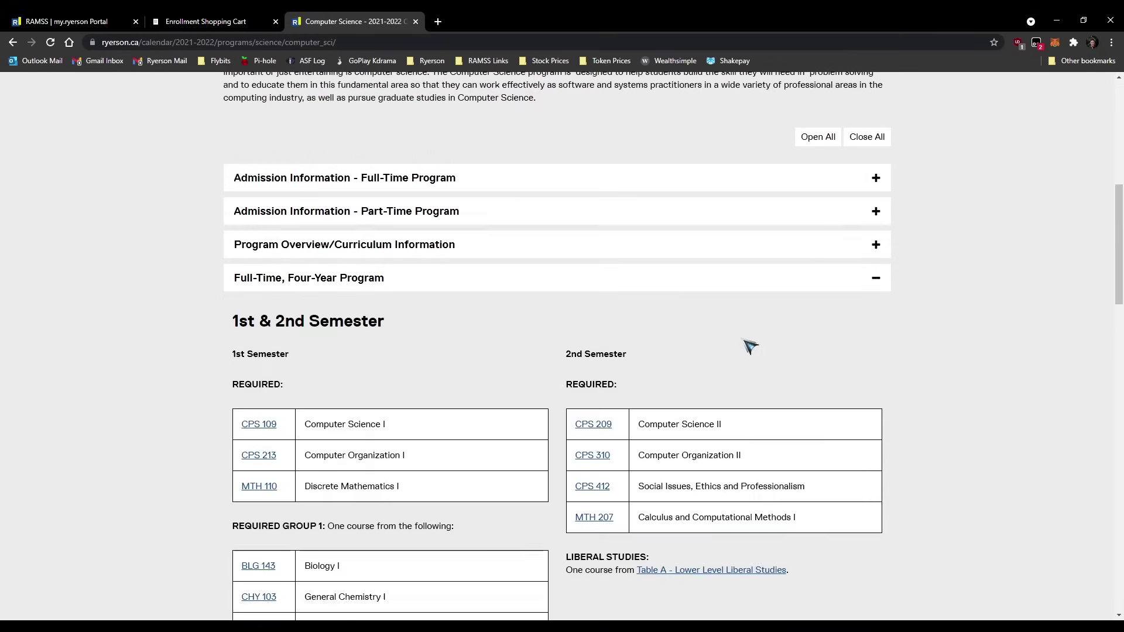
scroll(745, 346, down, 2)
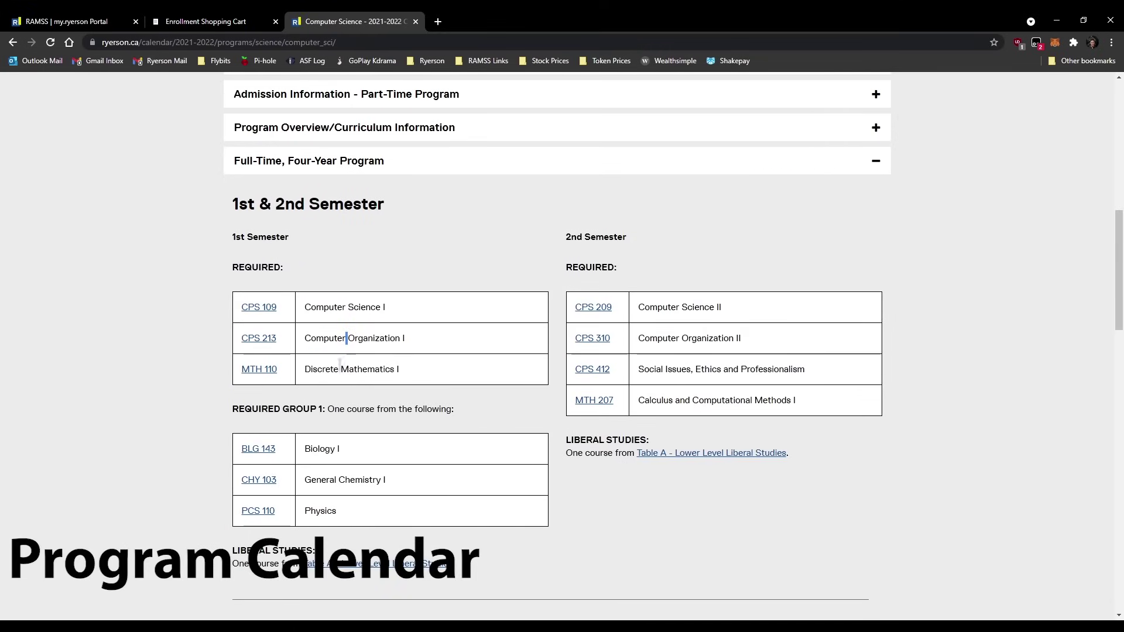
scroll(370, 340, down, 1)
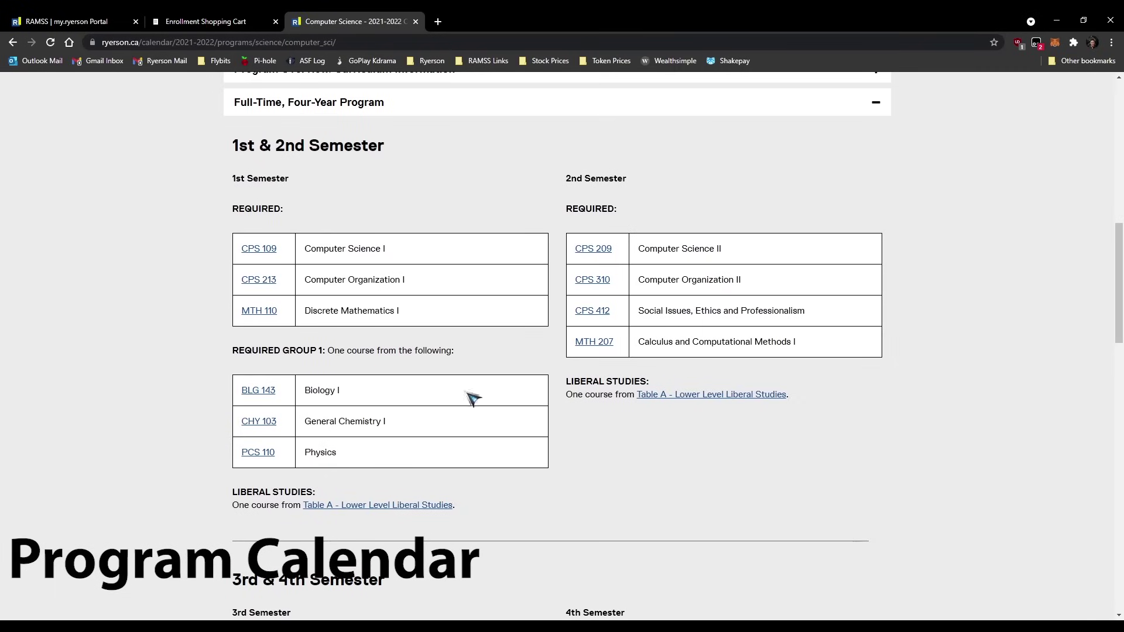
scroll(383, 451, down, 1)
- Open Table A - Lower Level Liberal Studies in a new tab, keeping the program page shown
drag(249, 430, 346, 447)
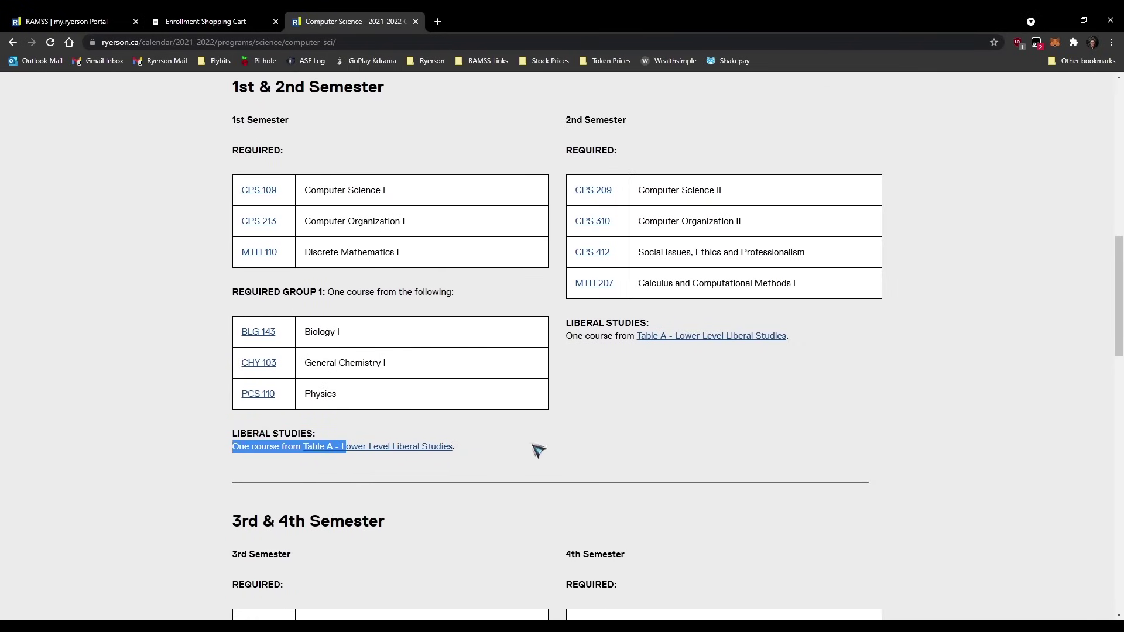
click(537, 449)
click(363, 446)
key(ctrl+shift+Tab)
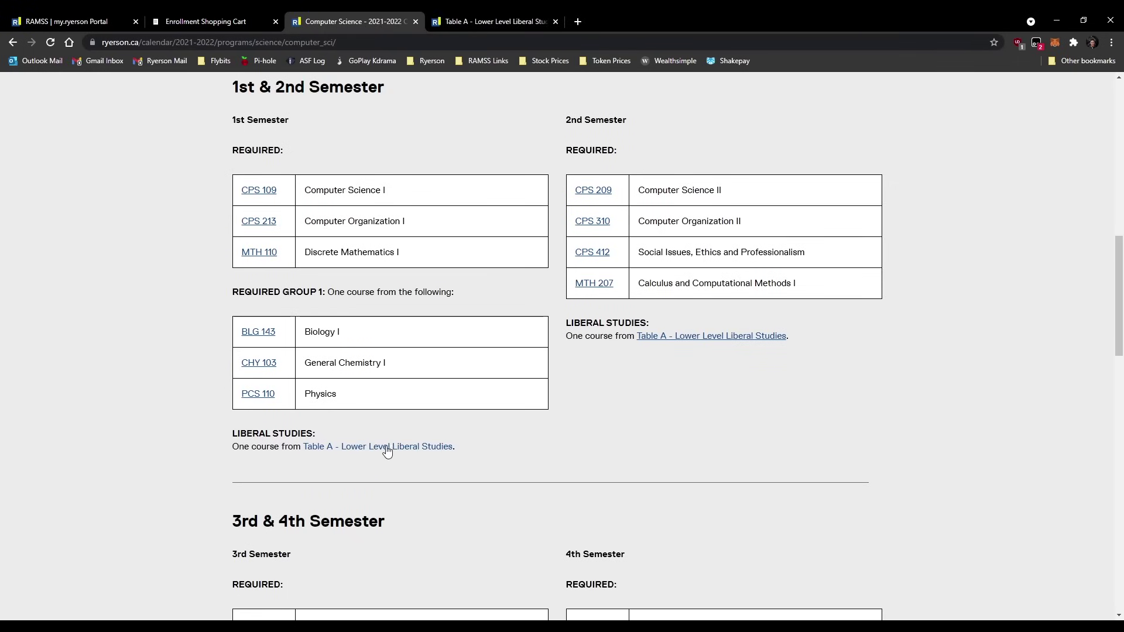
- Google 'ryerson table a' in a new tab and open the Table A - Lower Level Liberal Studies page
click(578, 18)
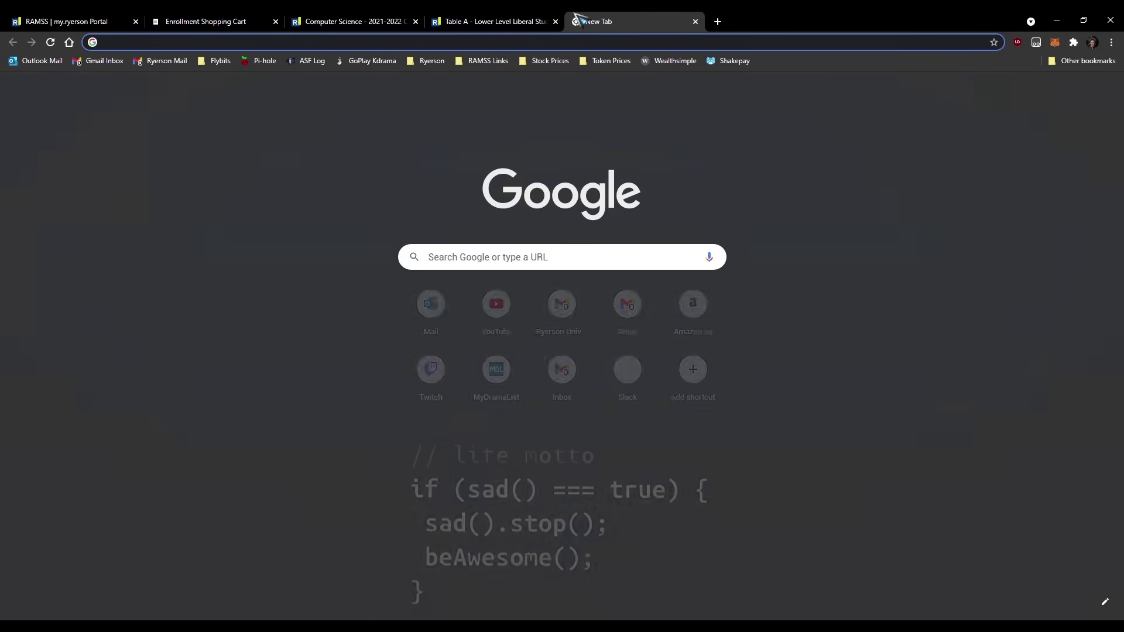
text(ryerson table a)
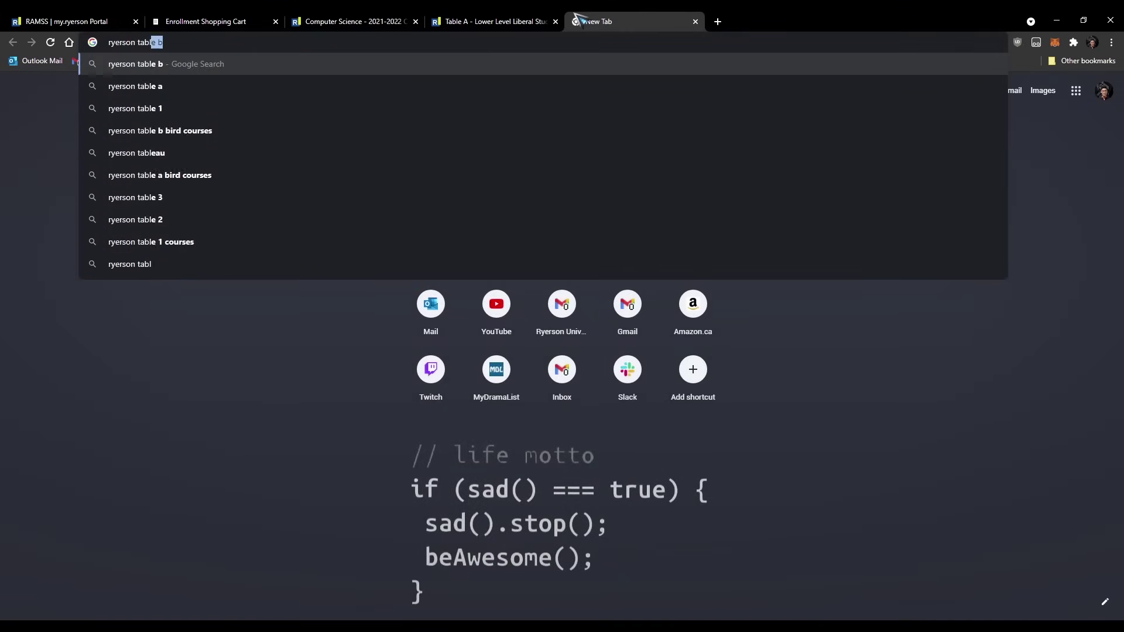
key(Return)
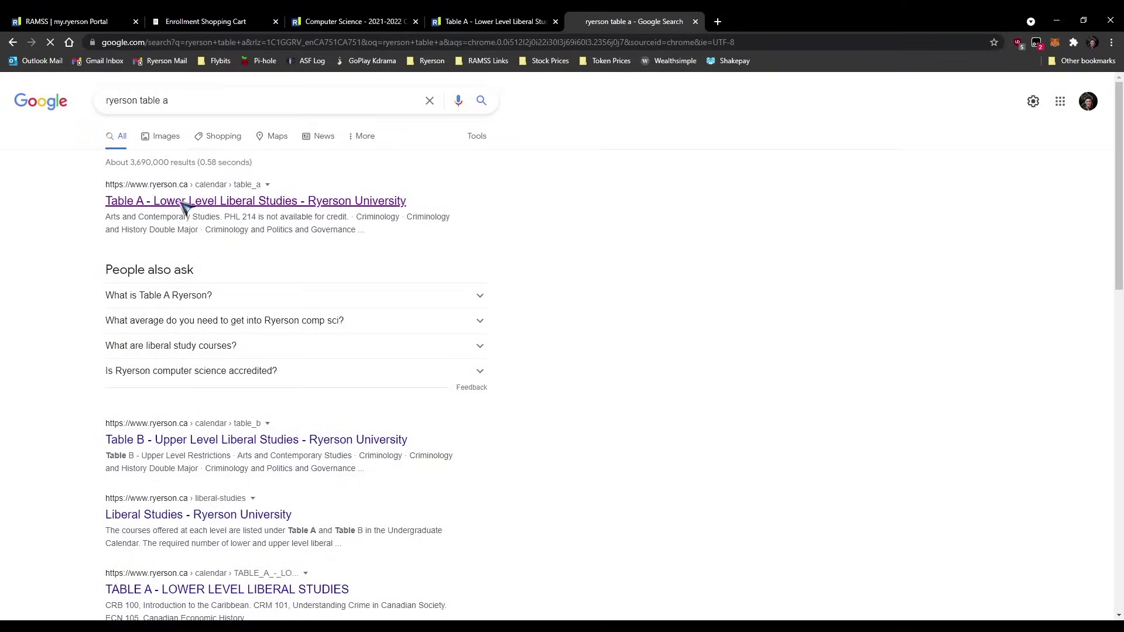
click(174, 202)
scroll(116, 306, down, 3)
scroll(420, 350, down, 14)
scroll(378, 240, down, 20)
scroll(534, 326, up, 20)
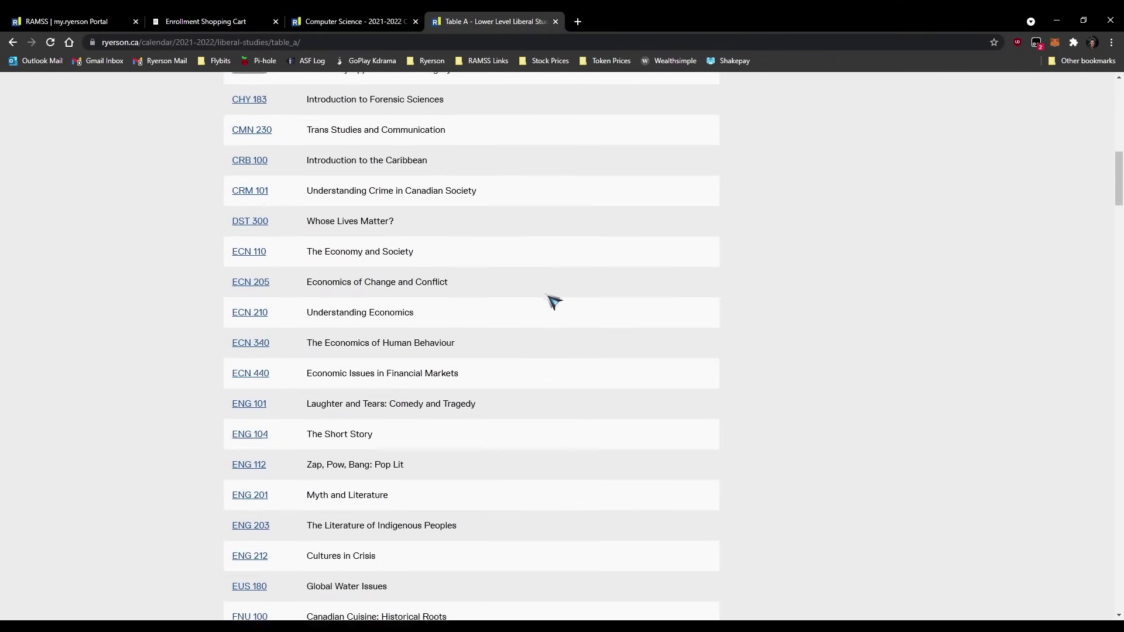
scroll(602, 340, up, 15)
- Filter Table A for 'pcs 181' and open the PCS 181 Introduction to Astronomy course page
click(659, 424)
text(pcs 181)
scroll(290, 367, down, 2)
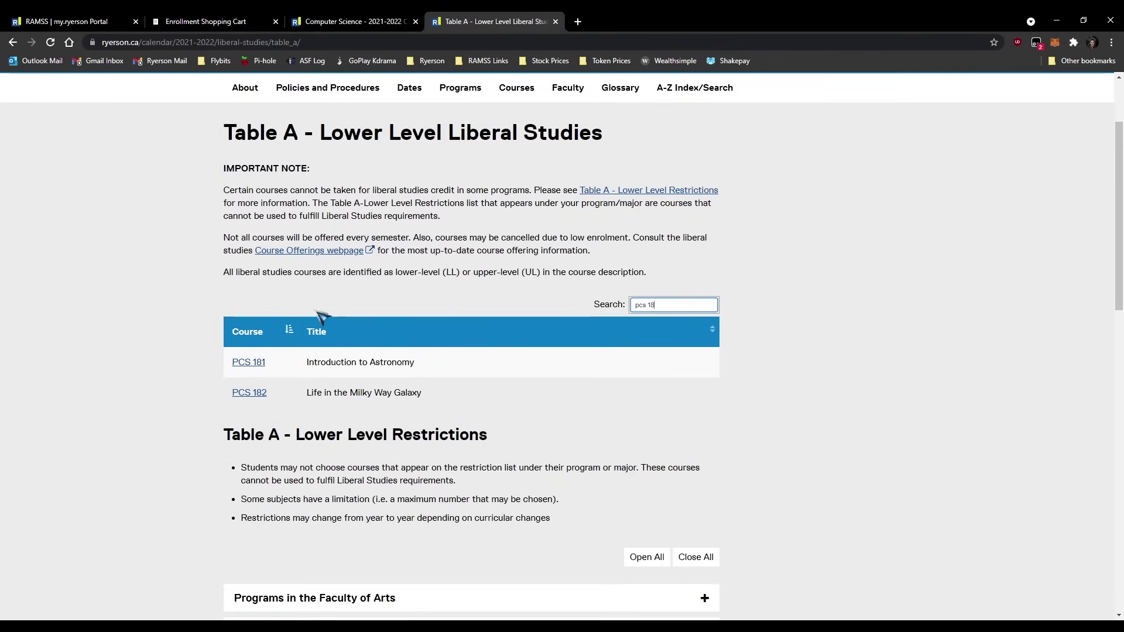
click(250, 369)
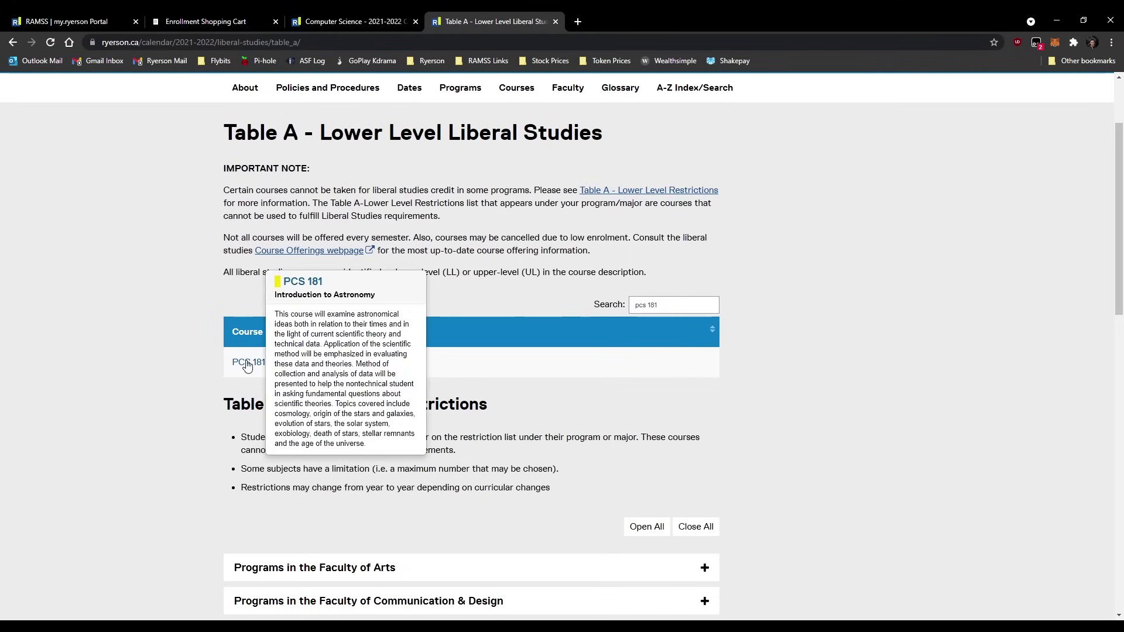
scroll(407, 215, down, 2)
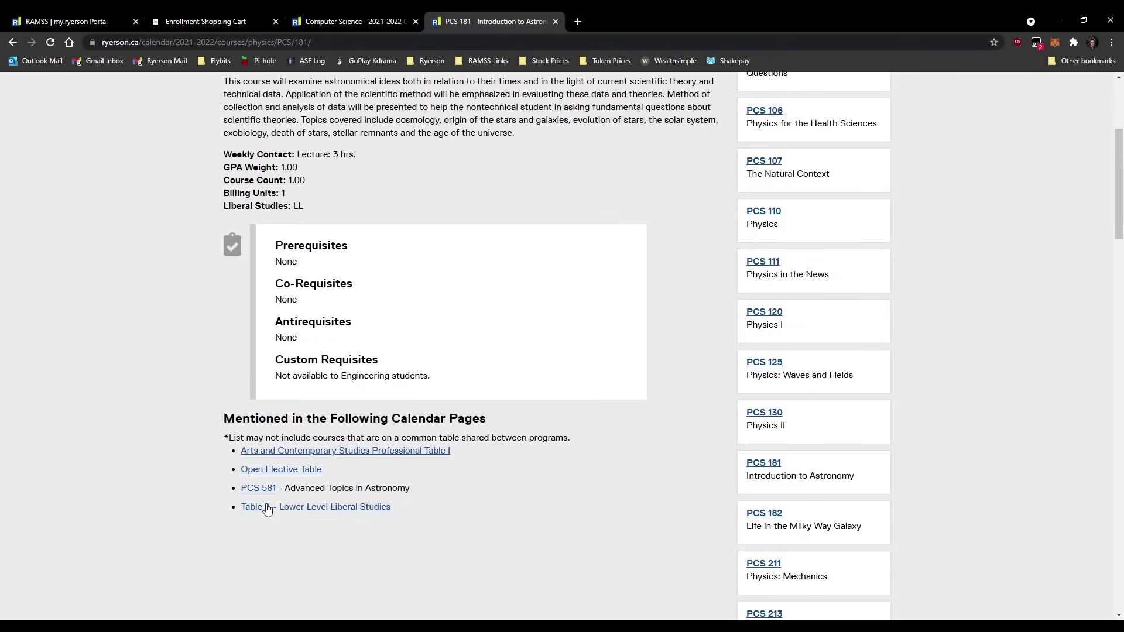
- In the shopping cart, search PCS 181 sections with closed classes included
scroll(378, 533, up, 4)
click(276, 13)
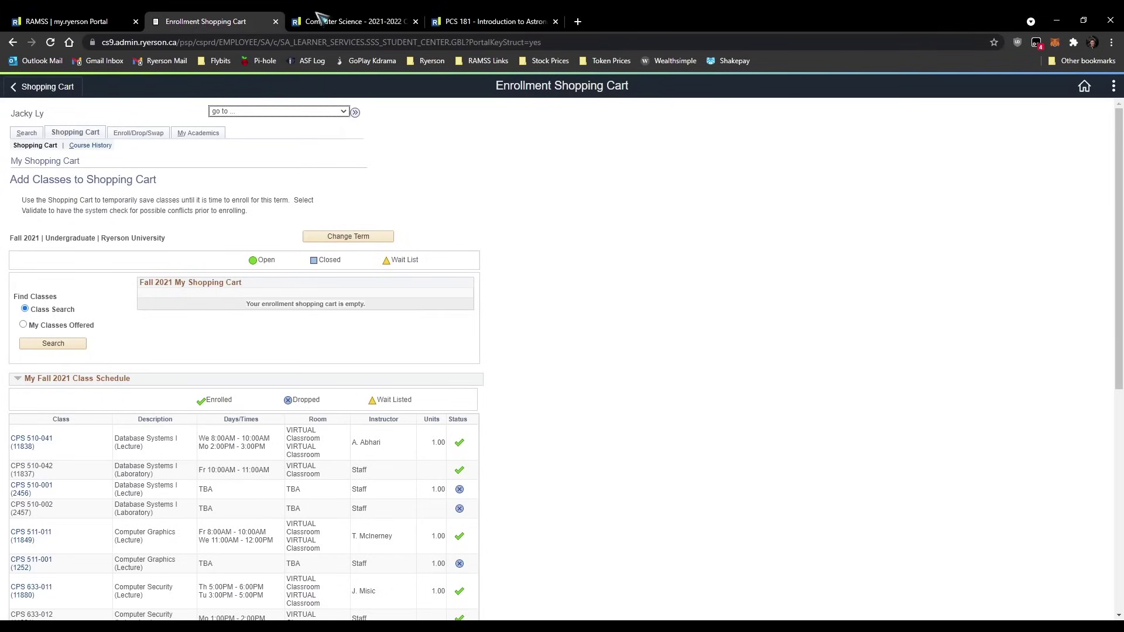
click(62, 341)
click(314, 292)
text(PCS)
key(Tab)
key(Tab)
text(1)
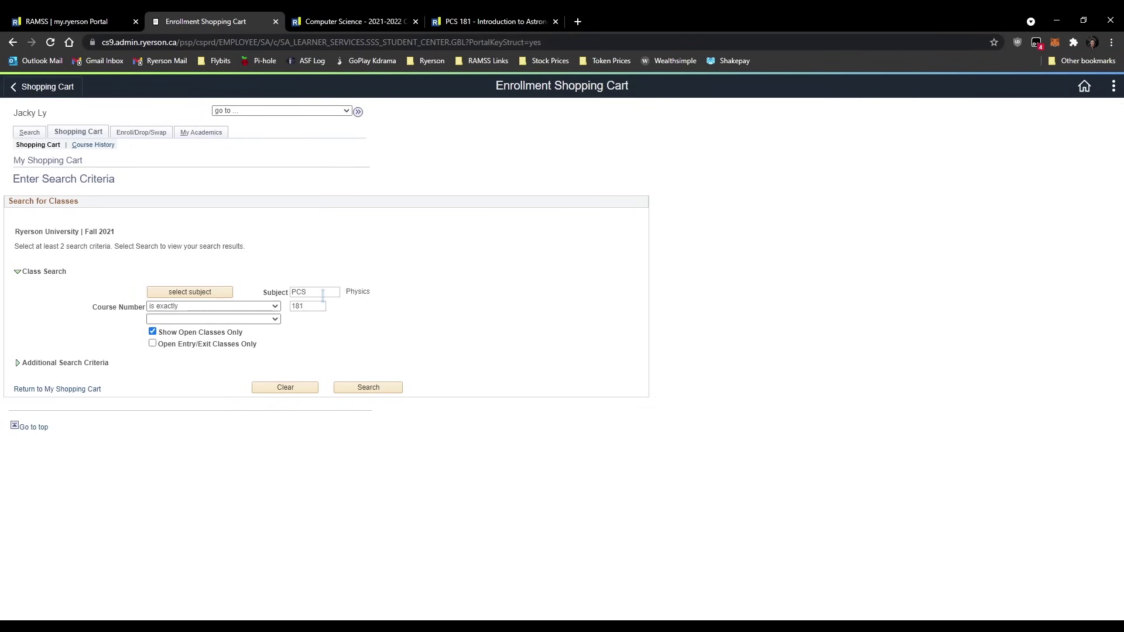
click(152, 331)
click(379, 388)
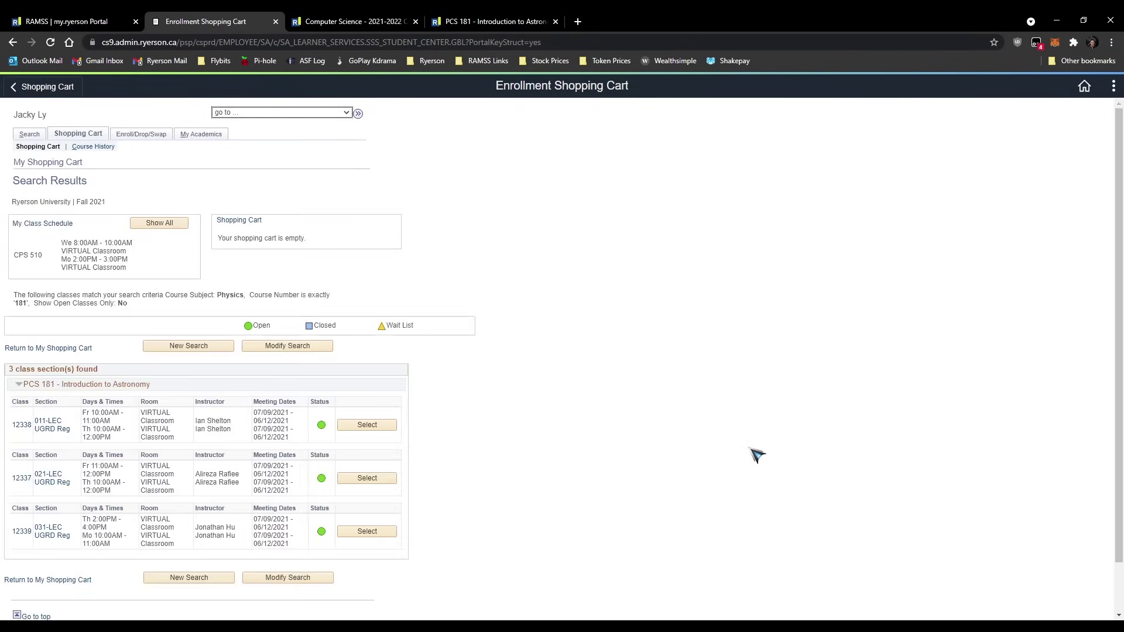
- Add PCS 181 section 011 to the cart and try enrolling, refused for lacking a valid appointment
scroll(441, 419, down, 1)
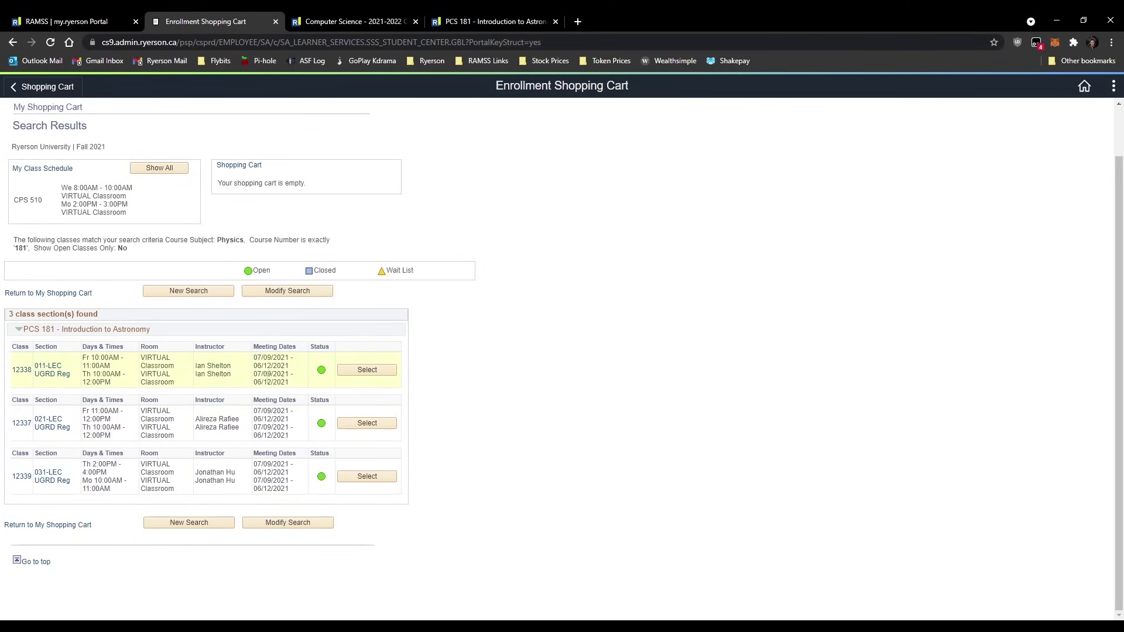
click(369, 371)
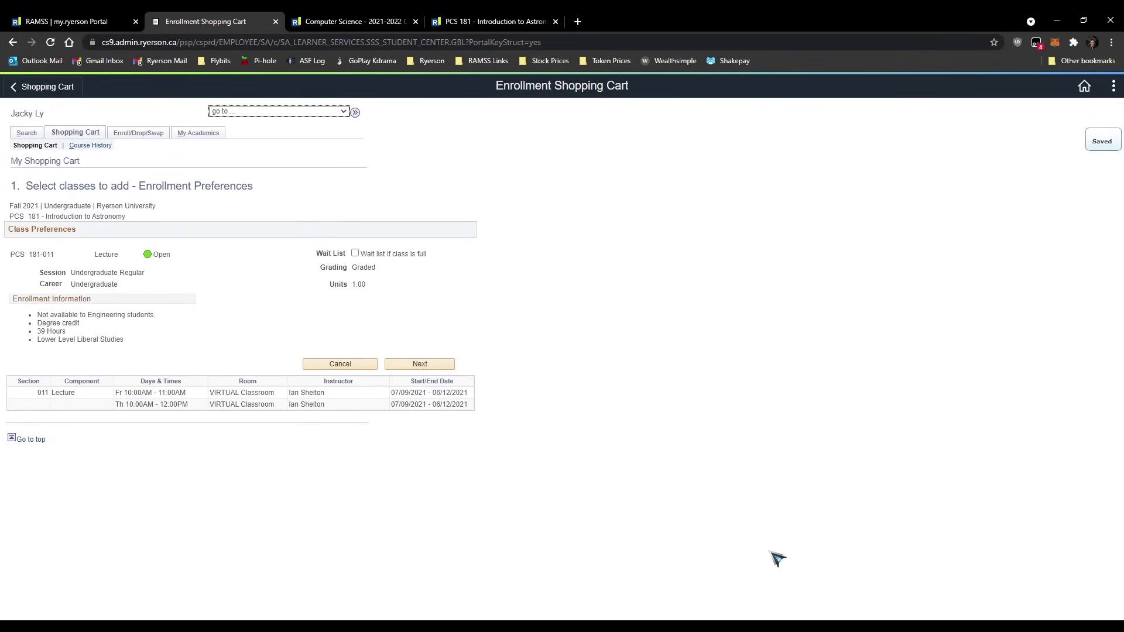
click(415, 366)
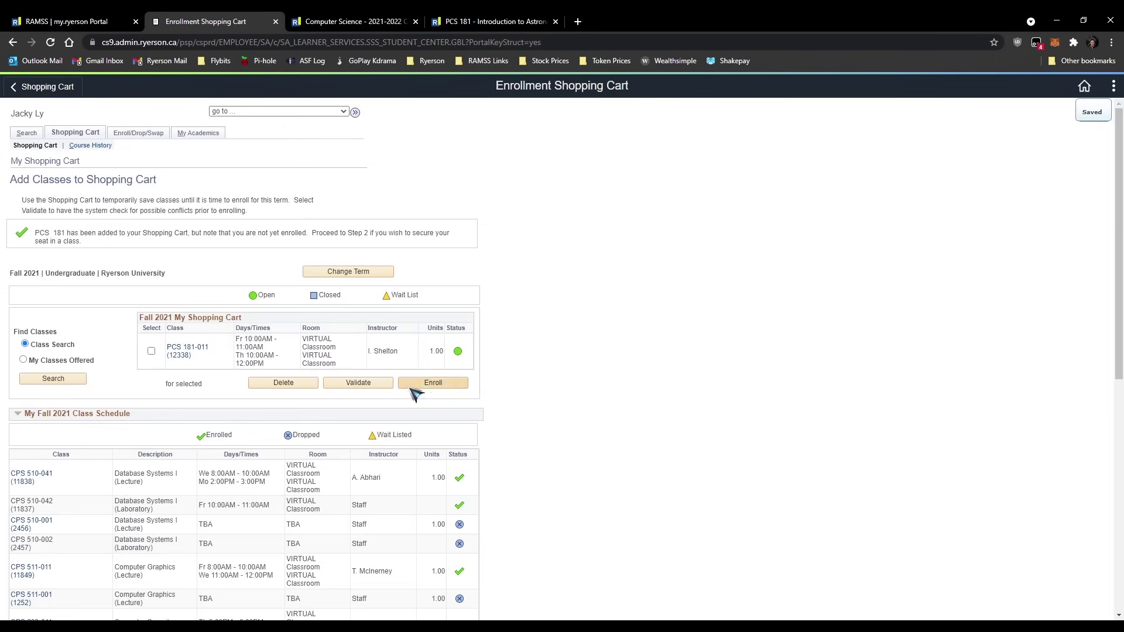
click(151, 351)
click(432, 383)
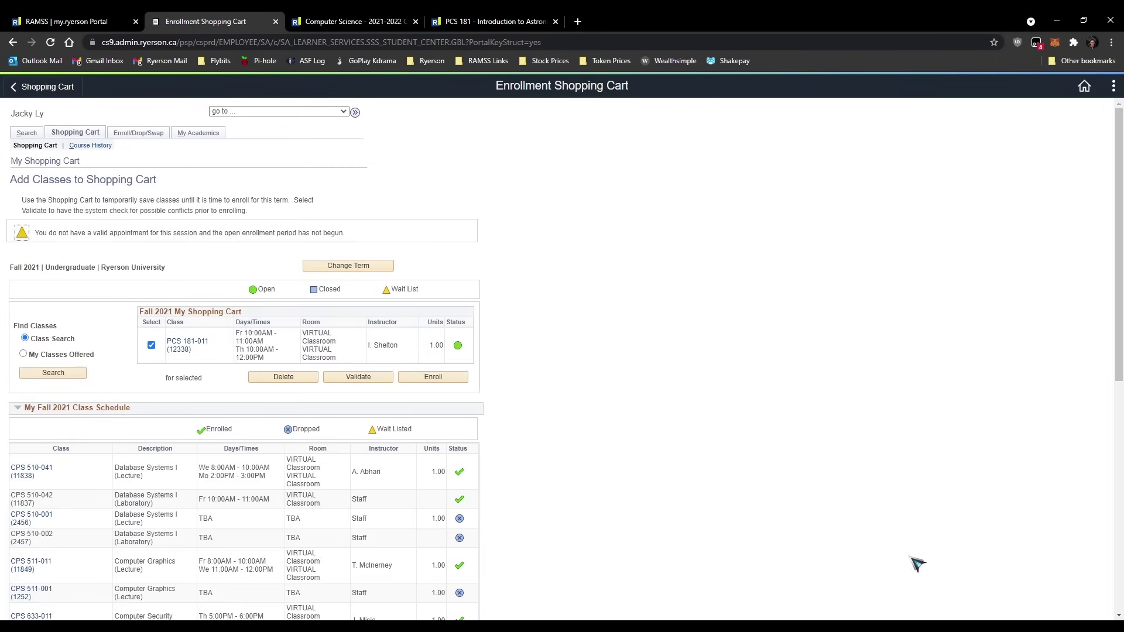
scroll(152, 436, down, 2)
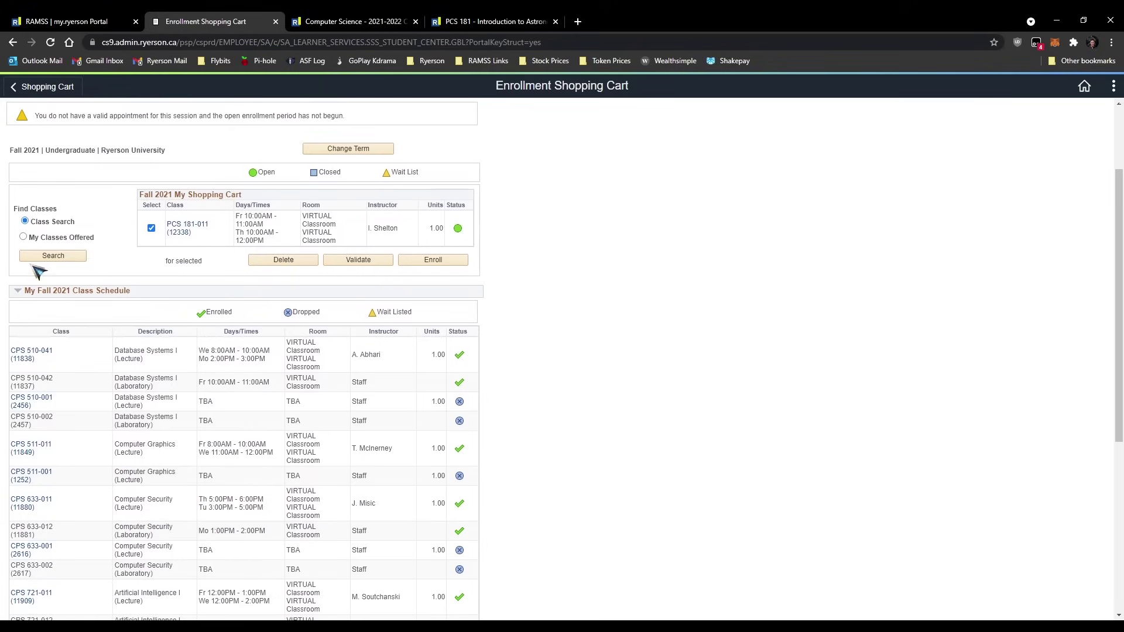
scroll(256, 328, down, 8)
scroll(256, 329, up, 10)
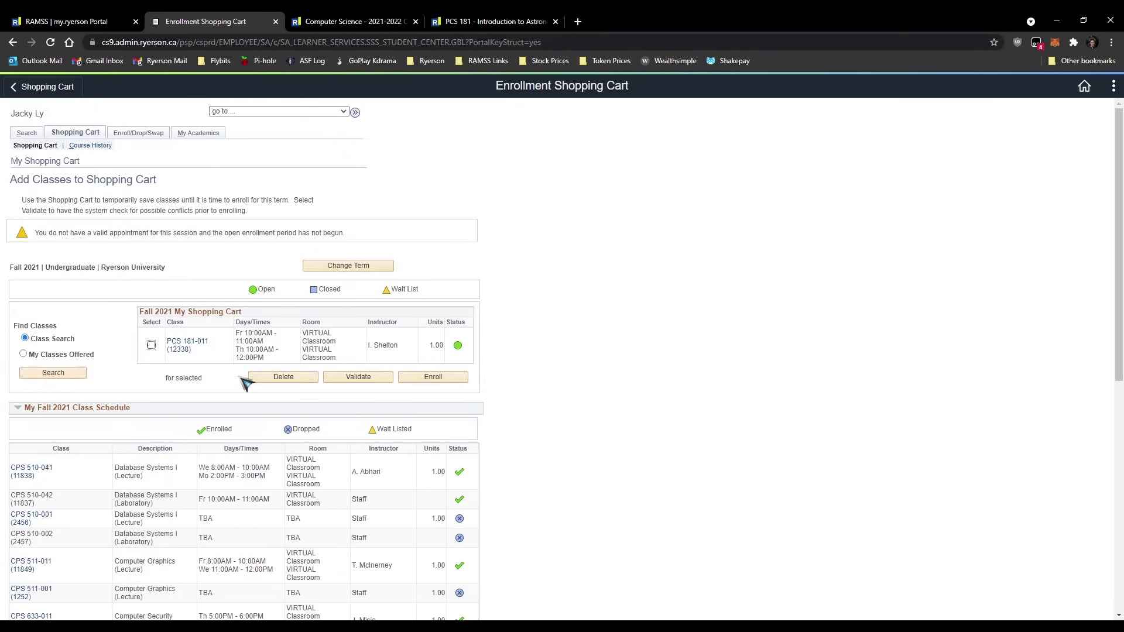
click(284, 374)
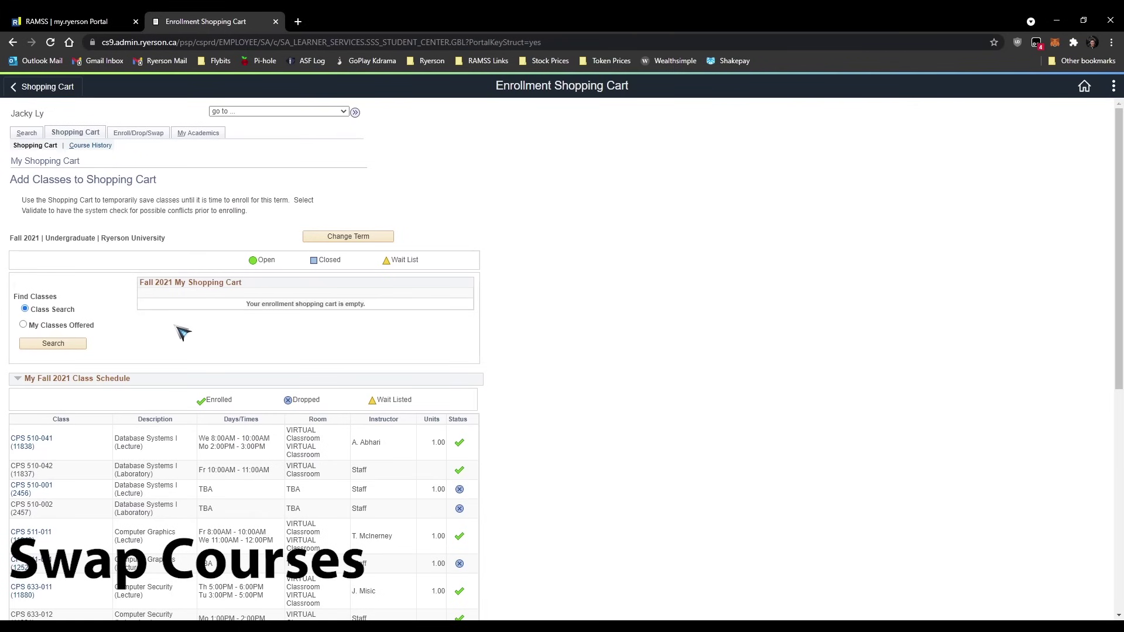
- Check the CPS 721 Friday lecture time and search CPS 721 sections including closed classes
scroll(181, 333, down, 7)
scroll(35, 433, up, 8)
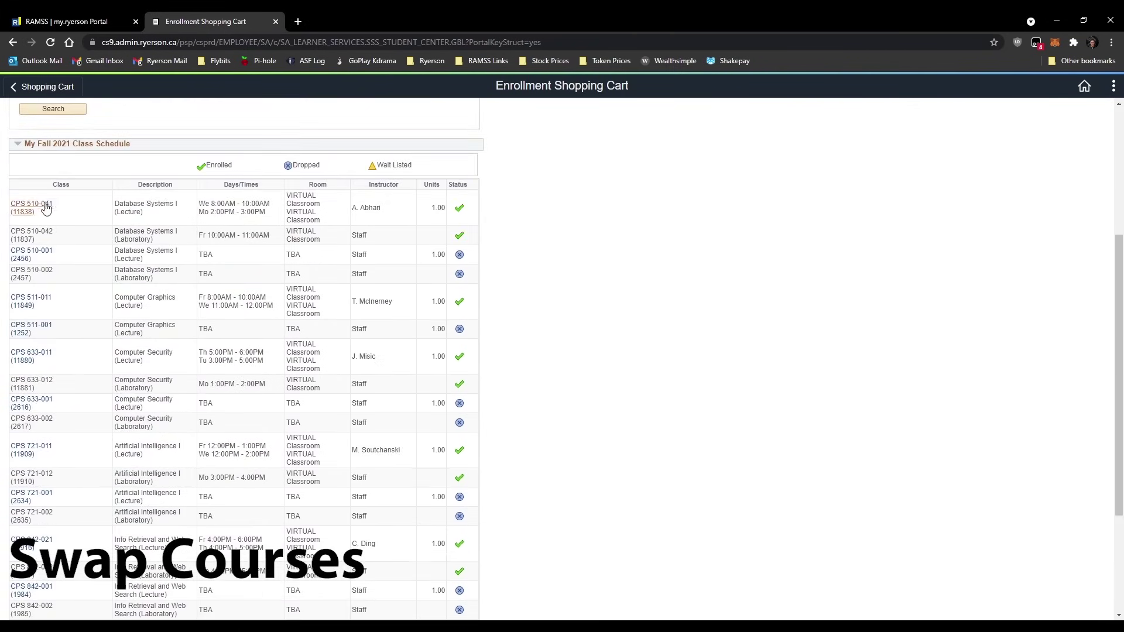
scroll(33, 337, down, 7)
drag(199, 323, 275, 332)
click(262, 329)
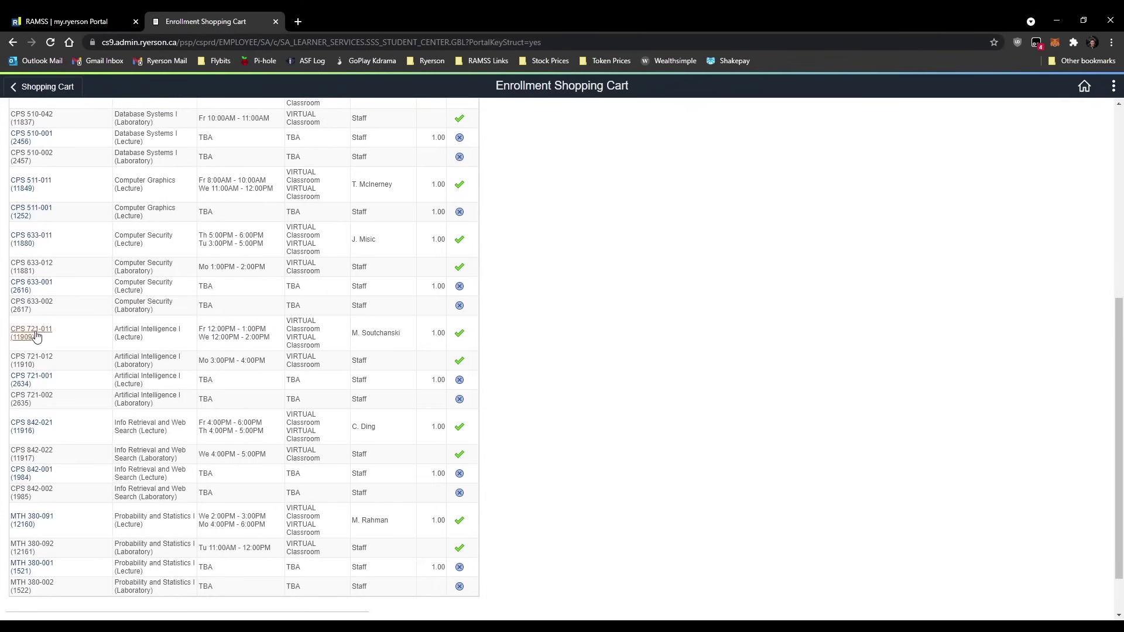
scroll(64, 319, up, 10)
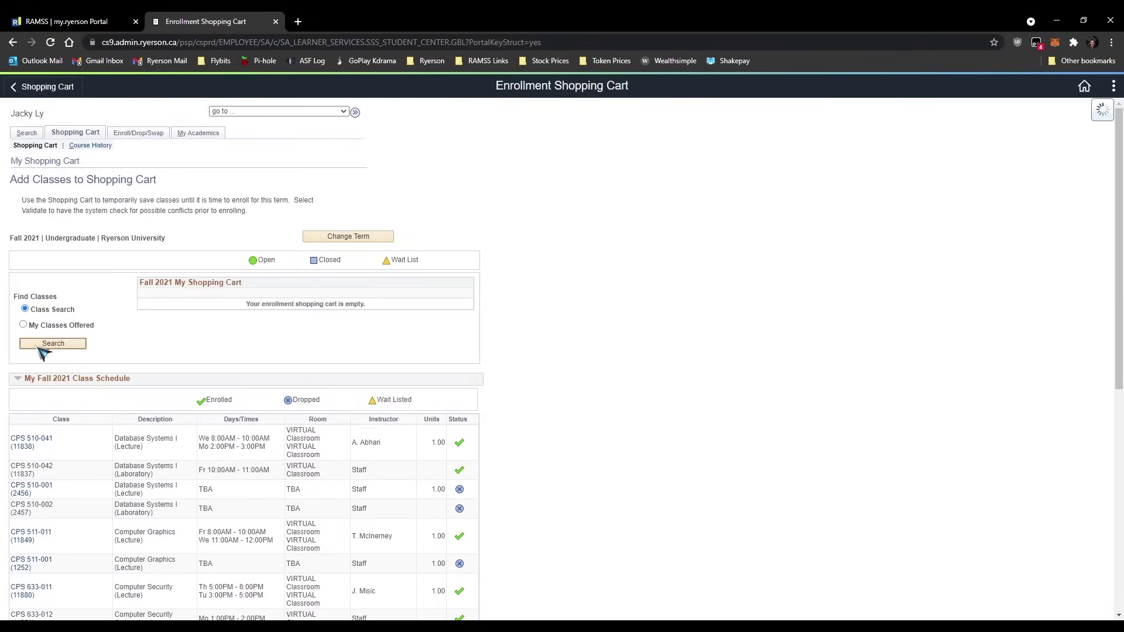
click(43, 346)
click(152, 331)
click(368, 387)
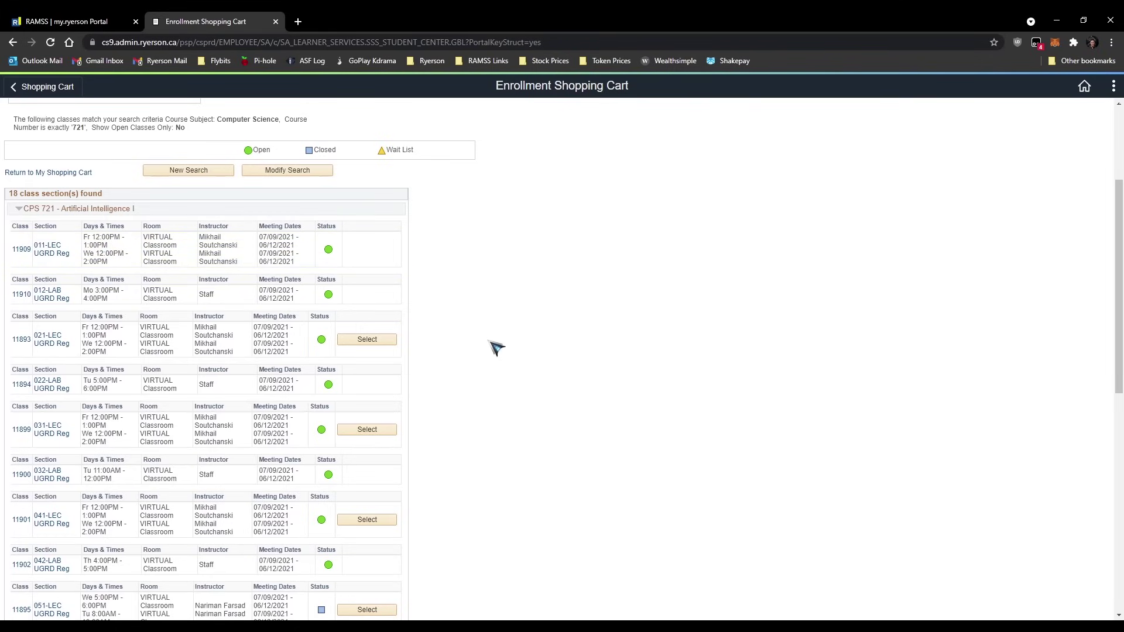
- Add CPS 721 lecture section 021 with its Tuesday lab 022 to the Fall 2021 cart
scroll(158, 213, down, 2)
scroll(118, 245, up, 1)
drag(114, 245, 84, 232)
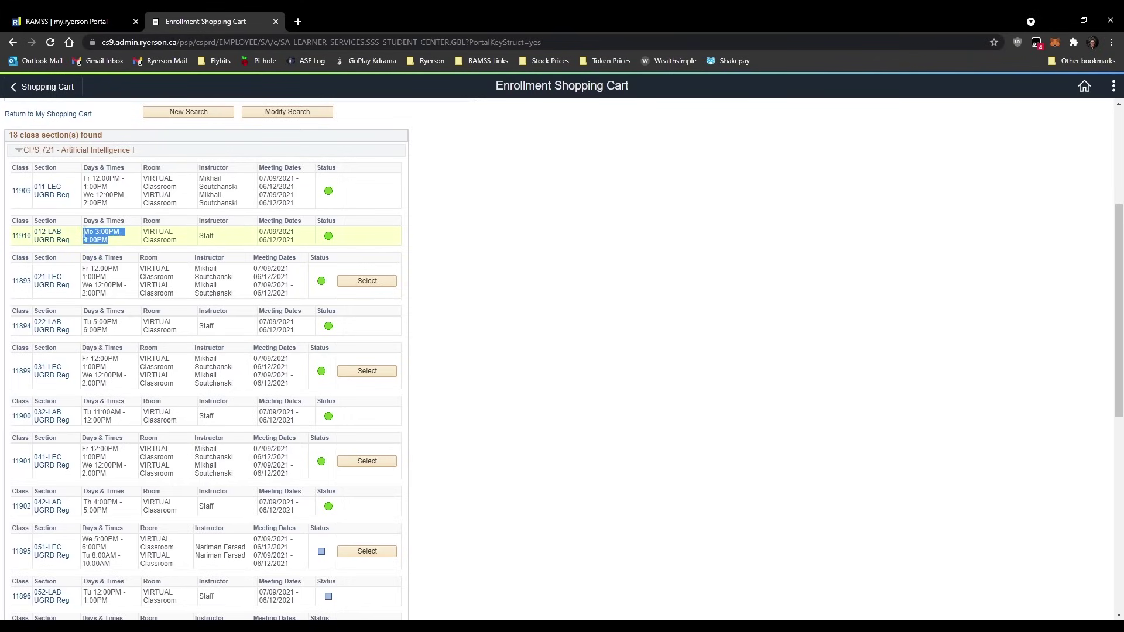
click(96, 236)
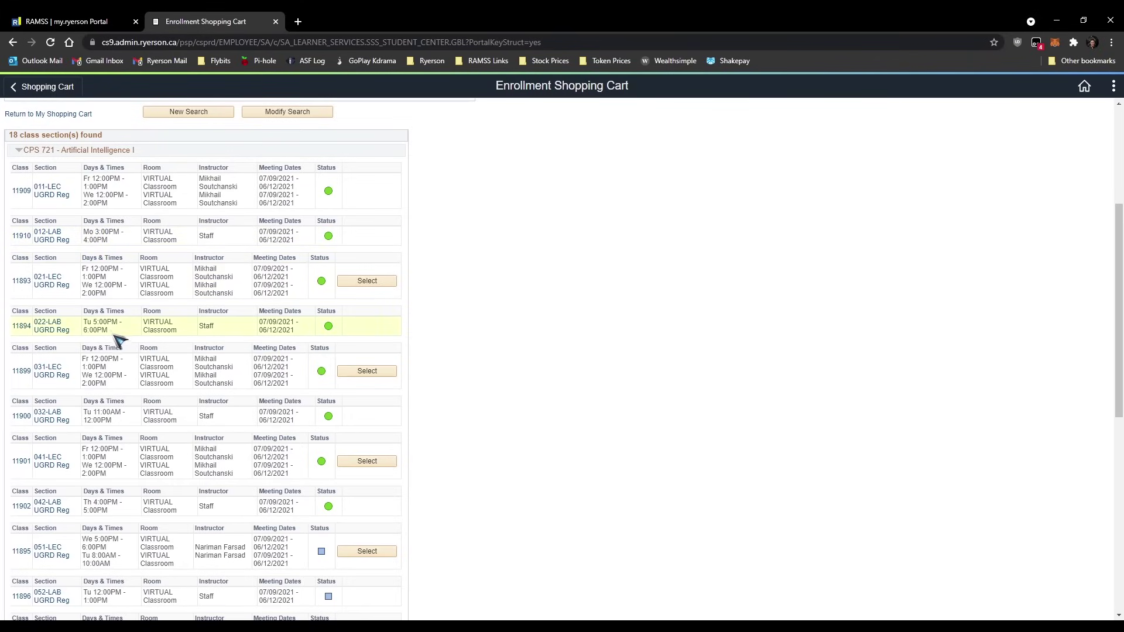
click(369, 283)
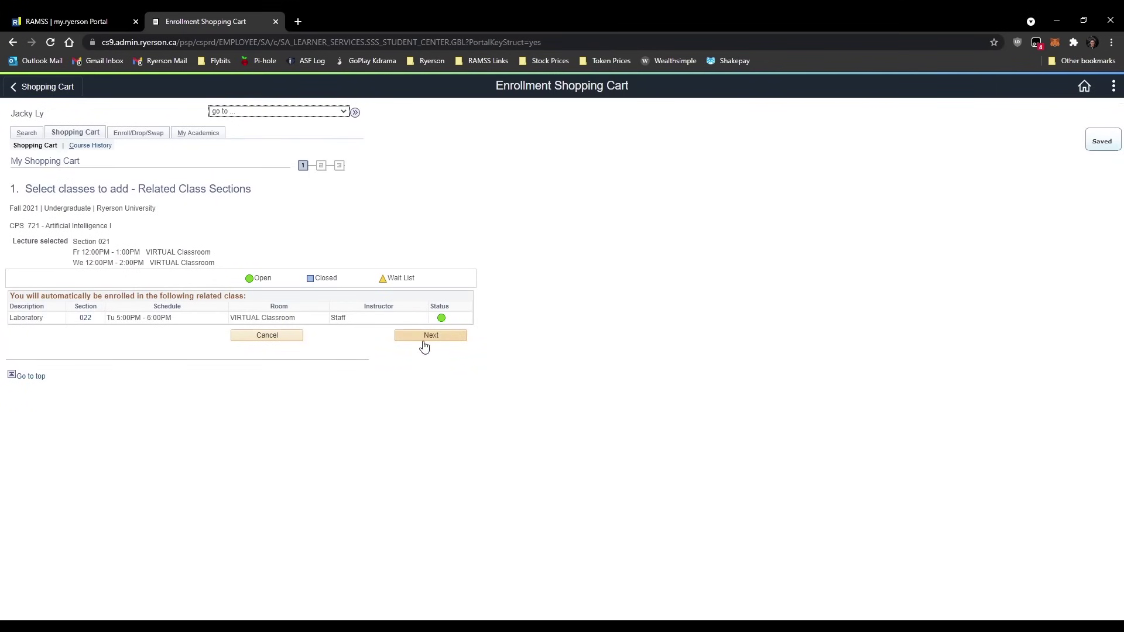
click(424, 337)
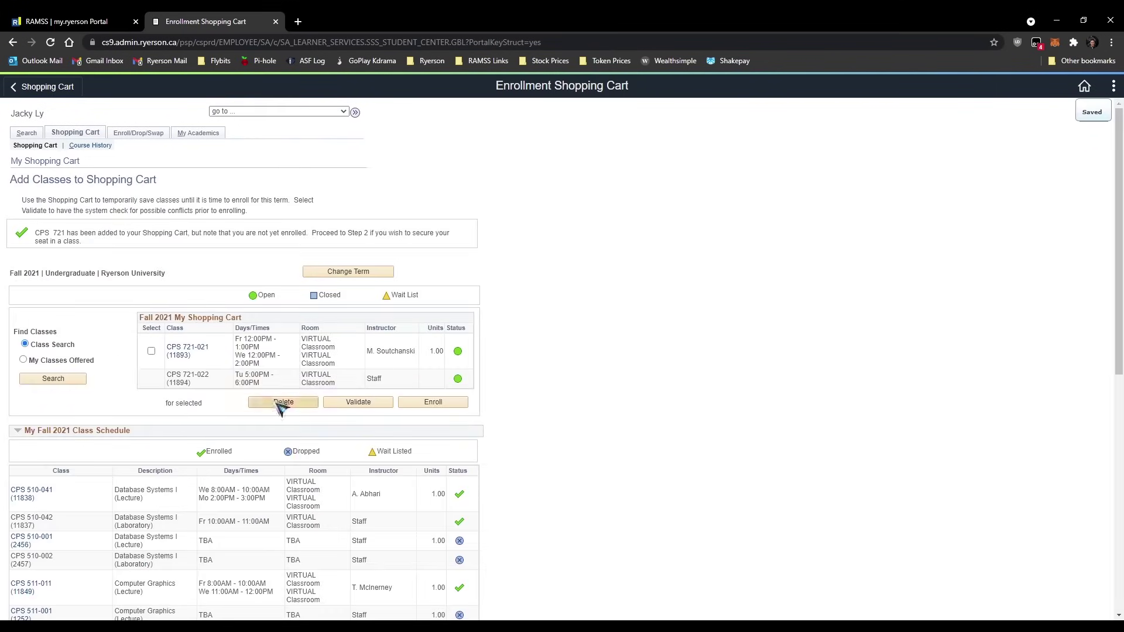
click(151, 352)
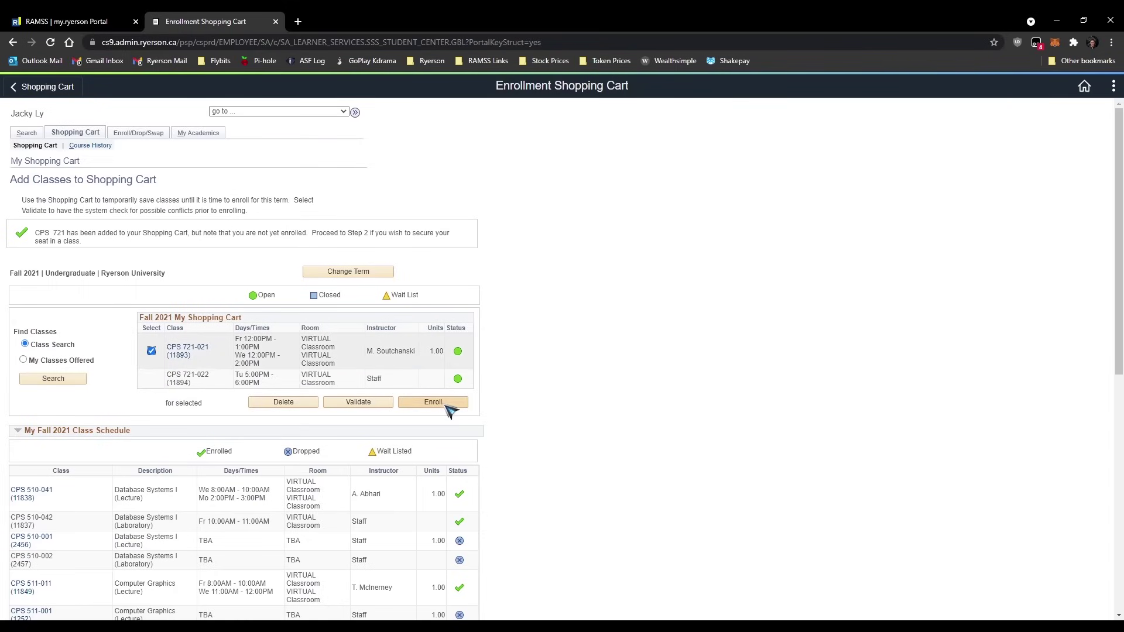
click(151, 351)
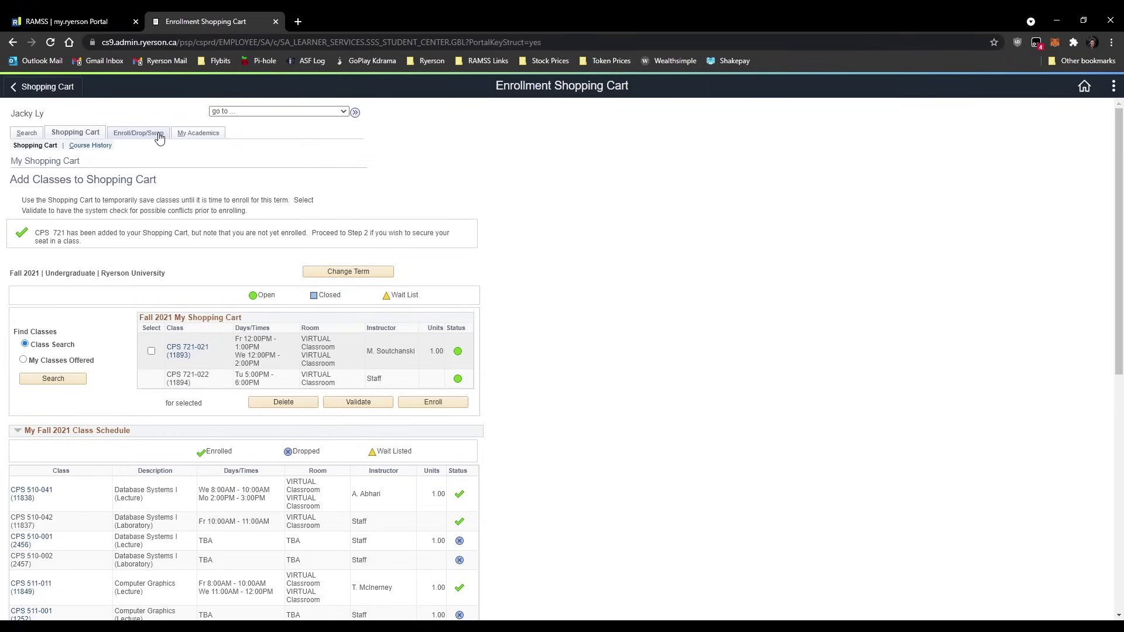
- Request a Fall 2021 swap of CPS 721 for cart section 721-021
click(159, 135)
click(268, 317)
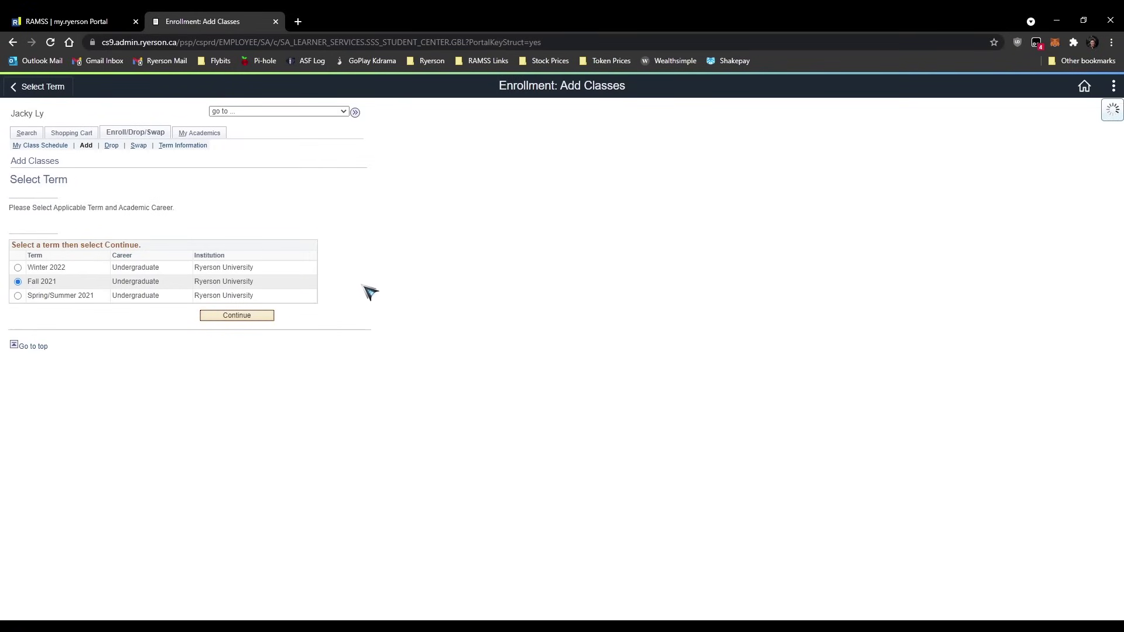
click(138, 145)
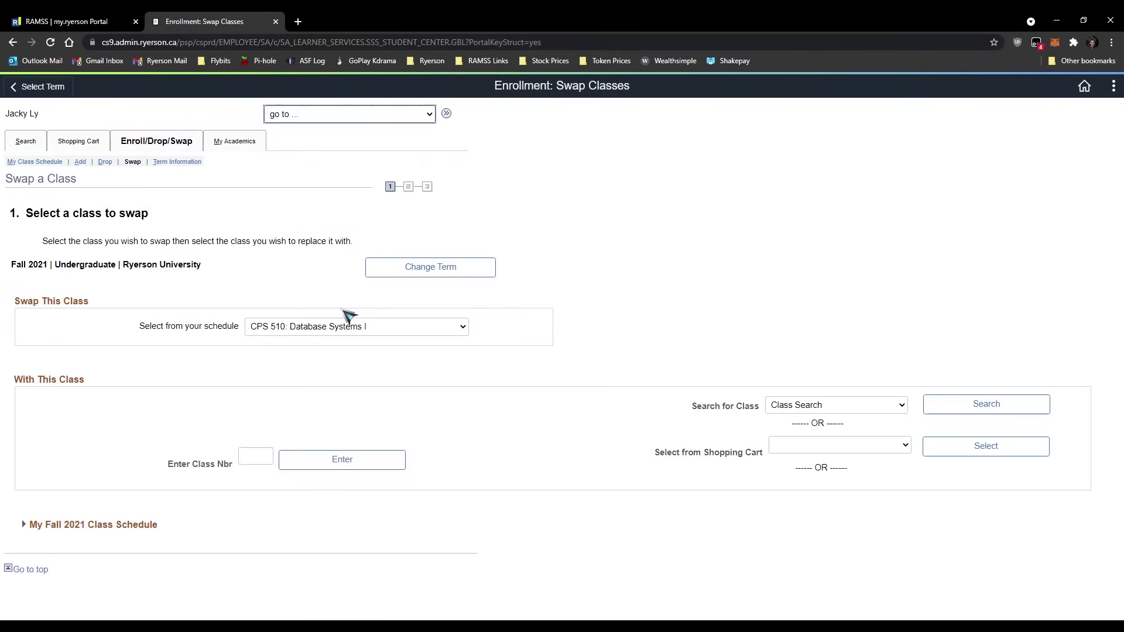
click(283, 384)
click(837, 450)
click(811, 483)
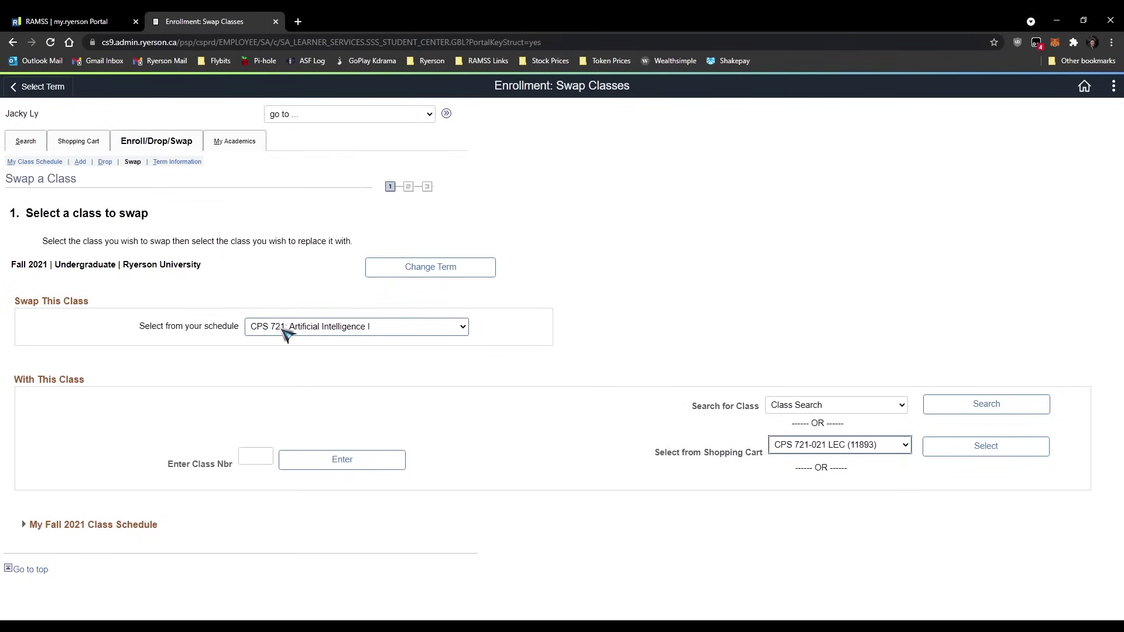
click(847, 510)
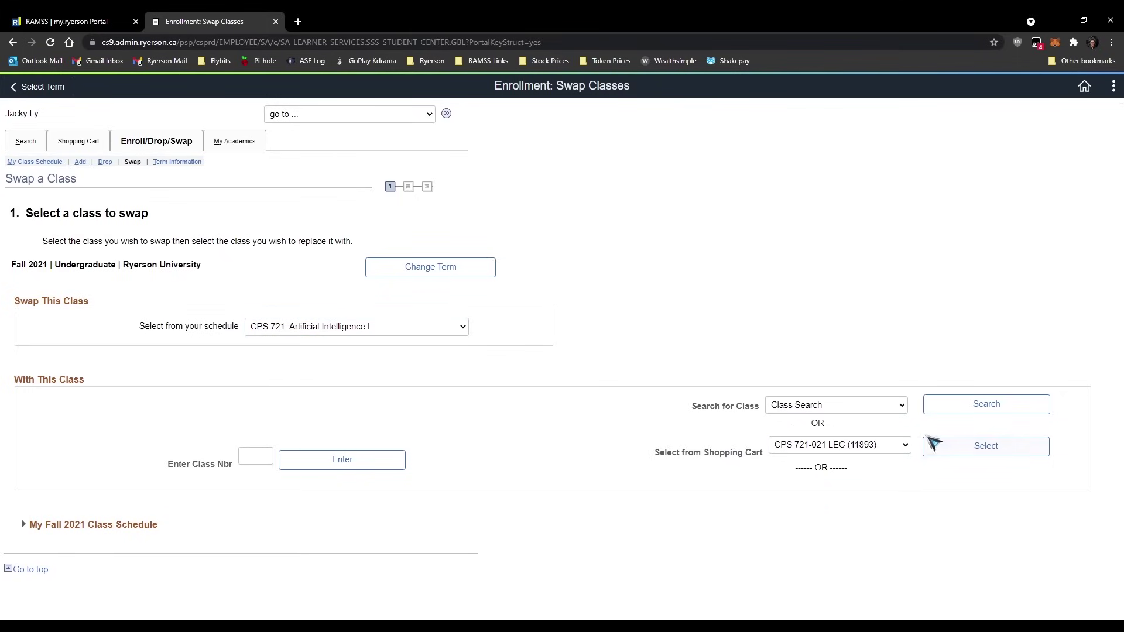
click(993, 451)
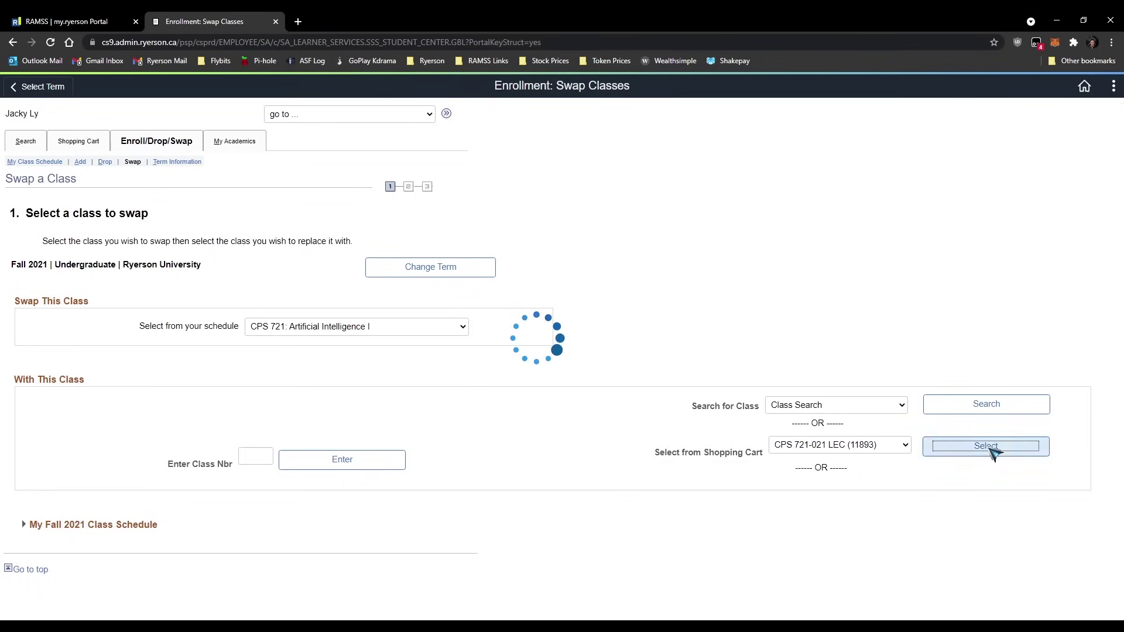
- Read the warning refusing the swap because open enrollment has not begun
drag(51, 292, 369, 290)
click(272, 300)
drag(260, 288, 440, 291)
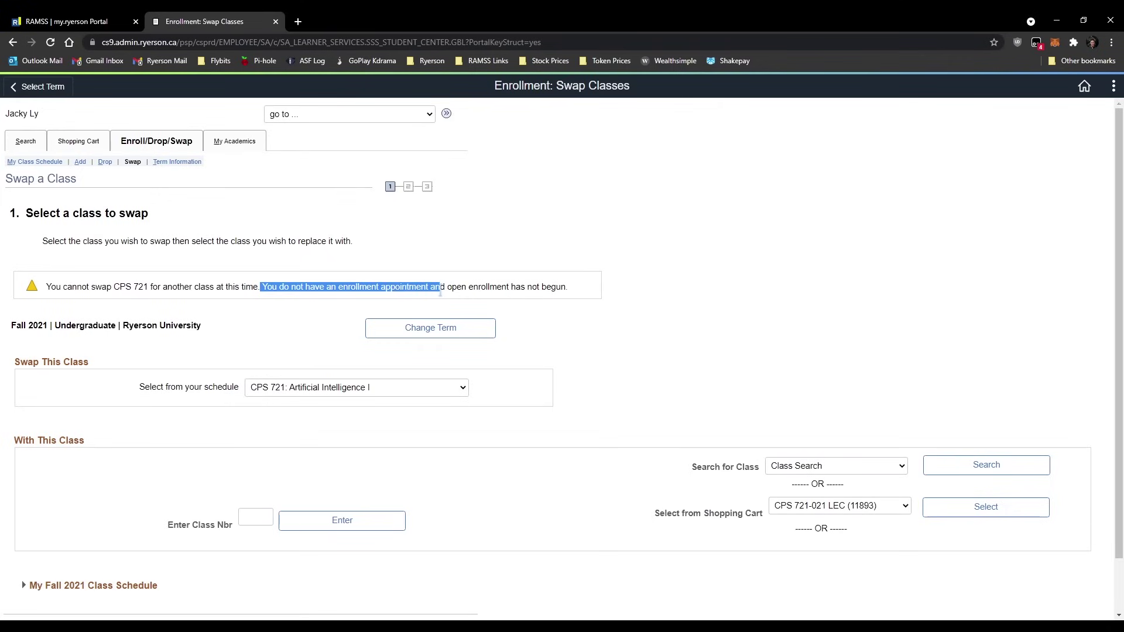
click(434, 287)
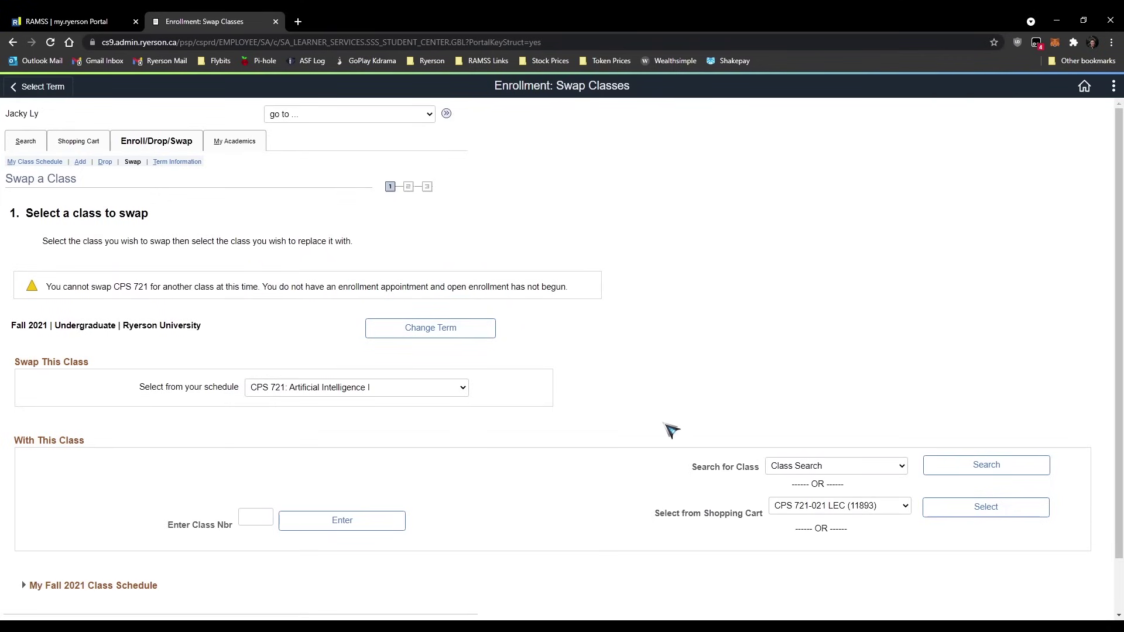
scroll(744, 559, down, 1)
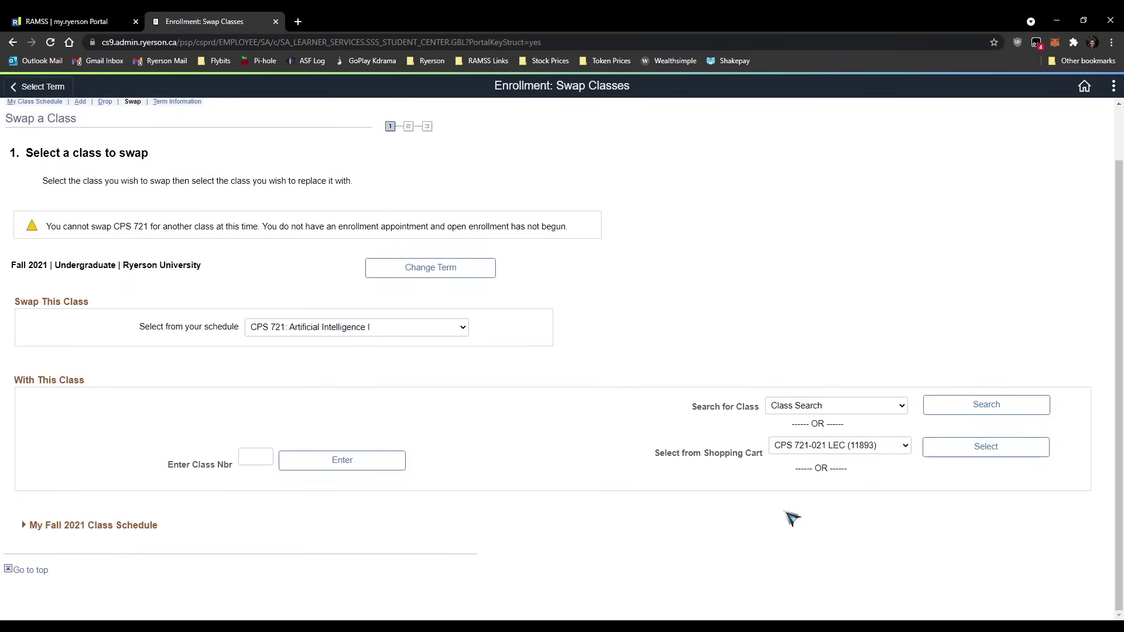
triple_click(942, 562)
click(790, 556)
scroll(742, 509, up, 1)
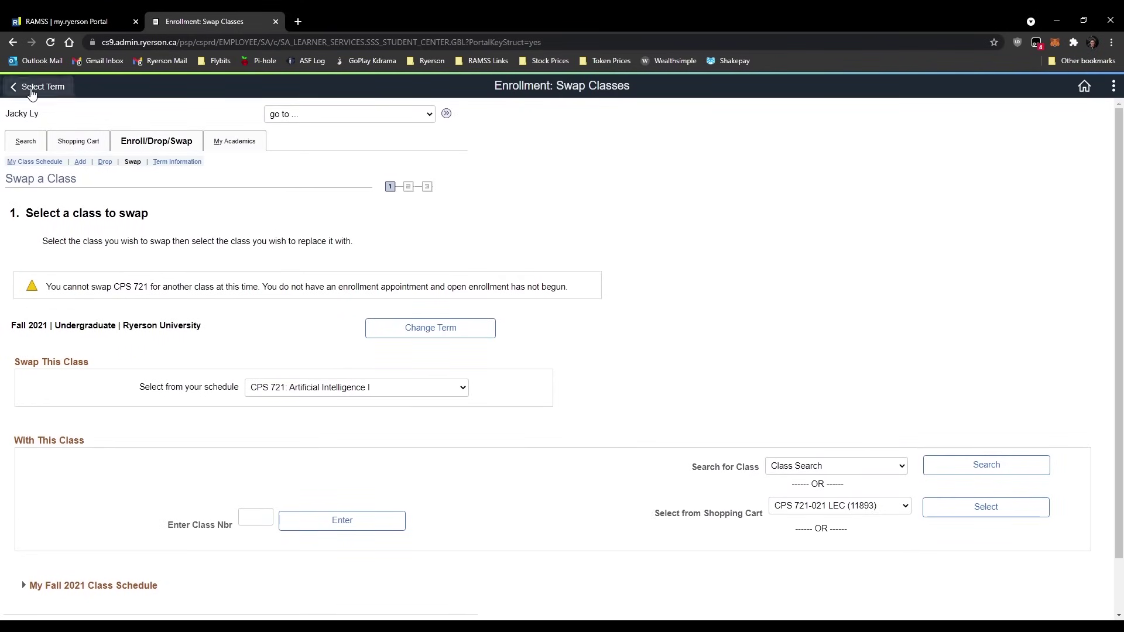
- Check the now-empty shopping cart, then return to the Student Center
click(96, 150)
scroll(29, 392, down, 5)
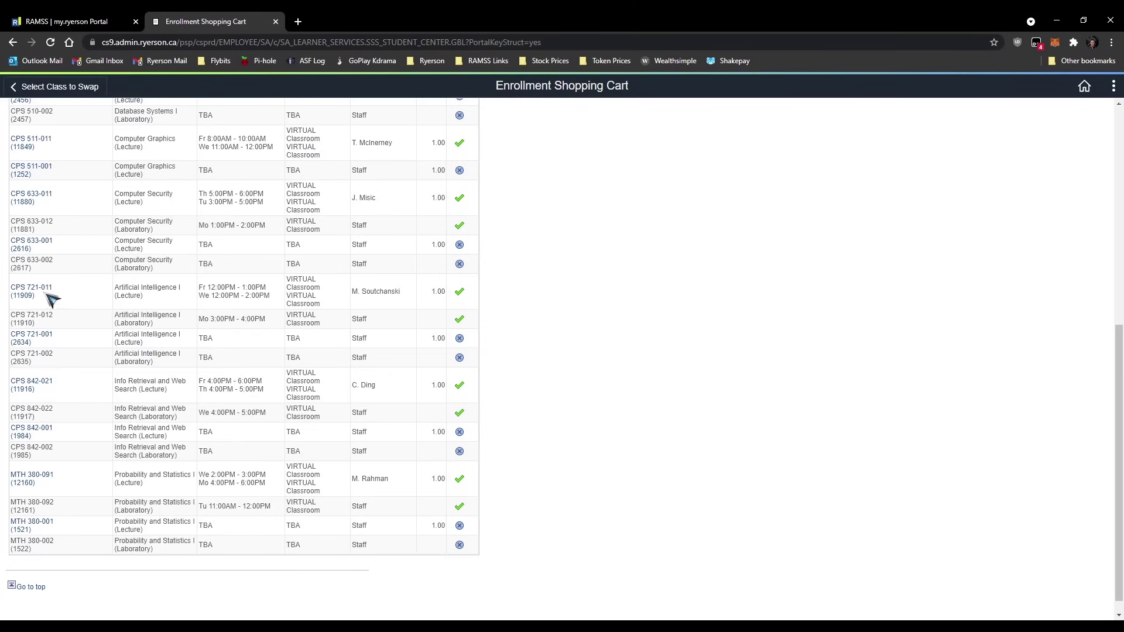
scroll(51, 299, up, 7)
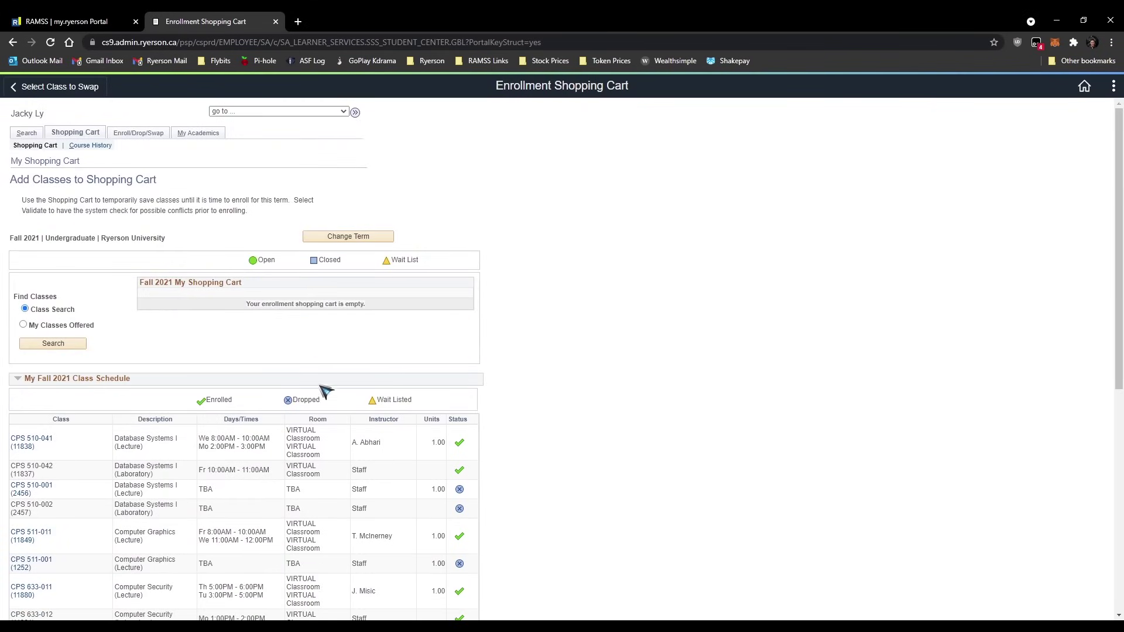
click(1084, 87)
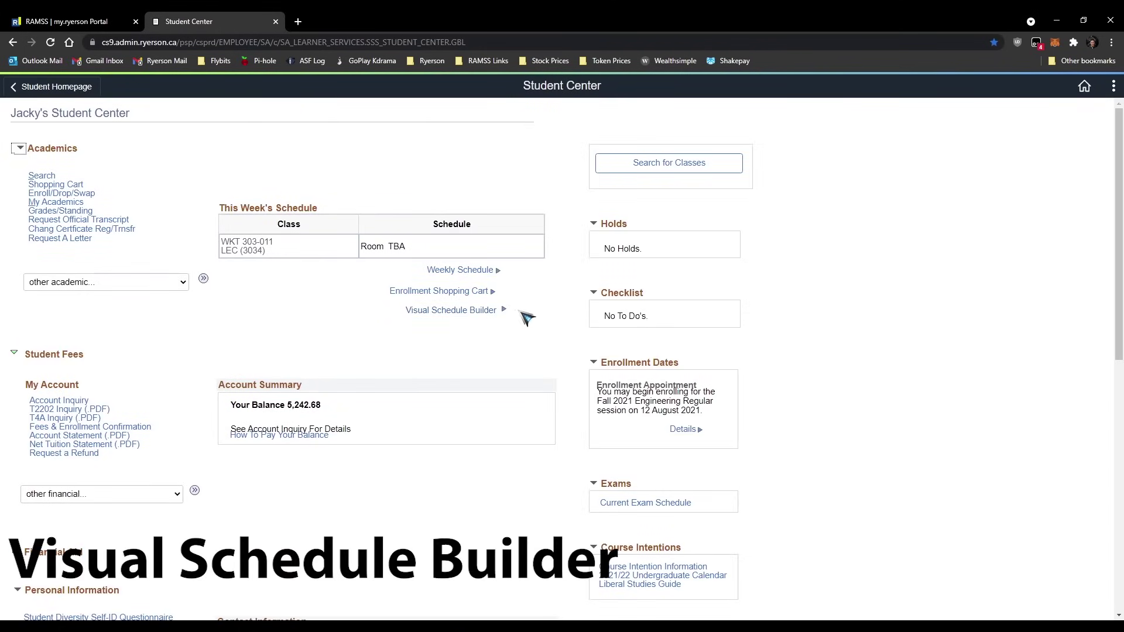
- Open the Visual Schedule Builder and look over the generated timetables
click(442, 311)
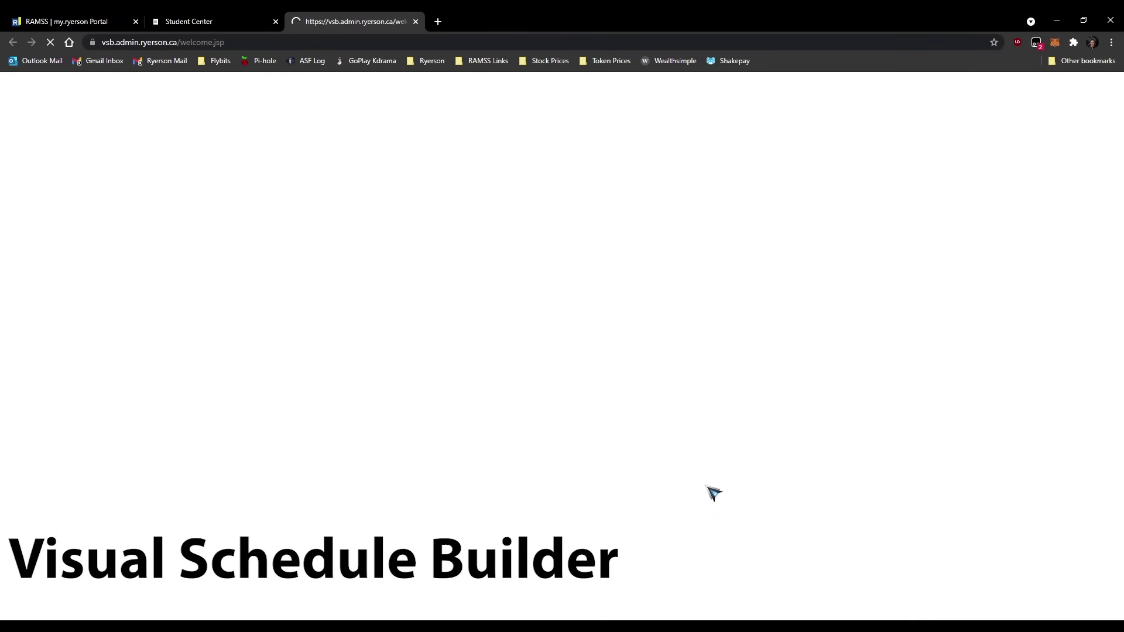
click(557, 386)
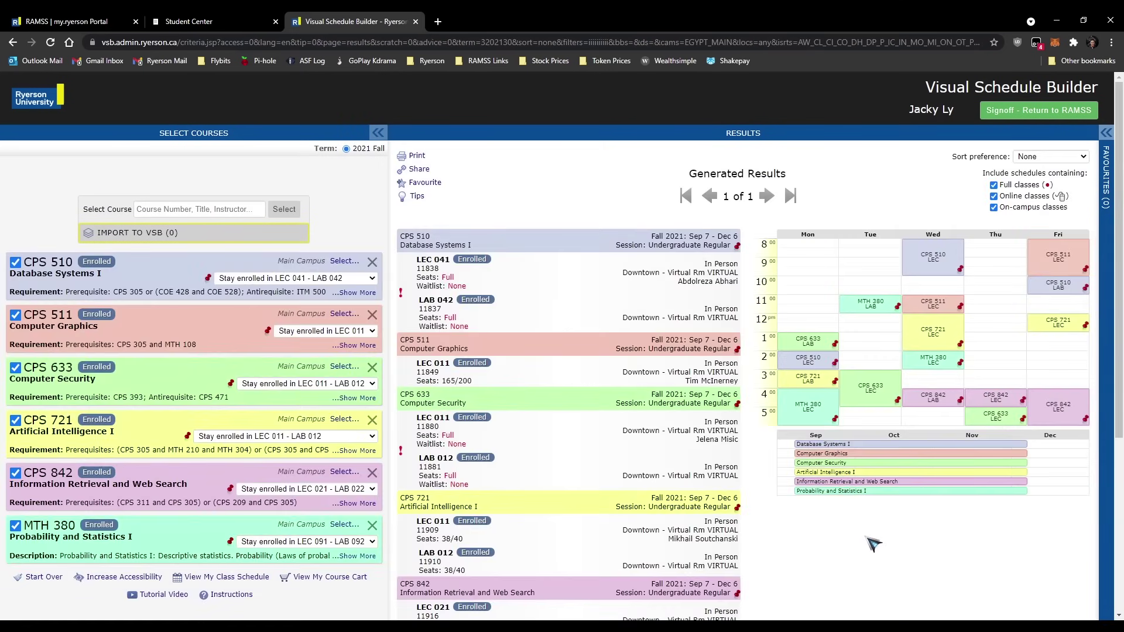
scroll(766, 484, down, 3)
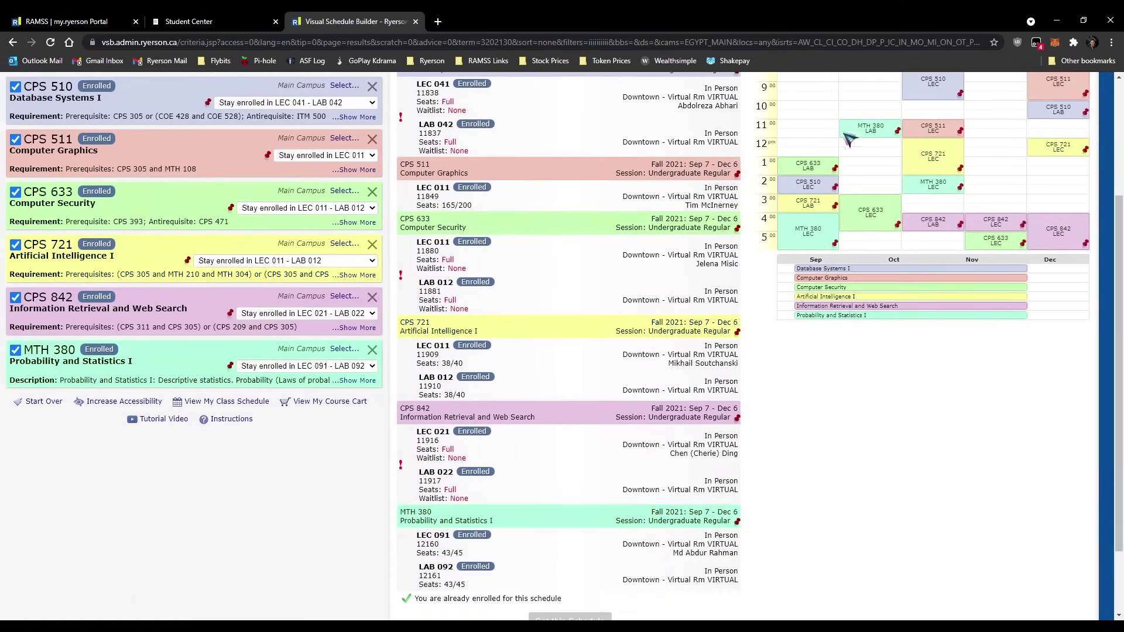
scroll(837, 144, up, 2)
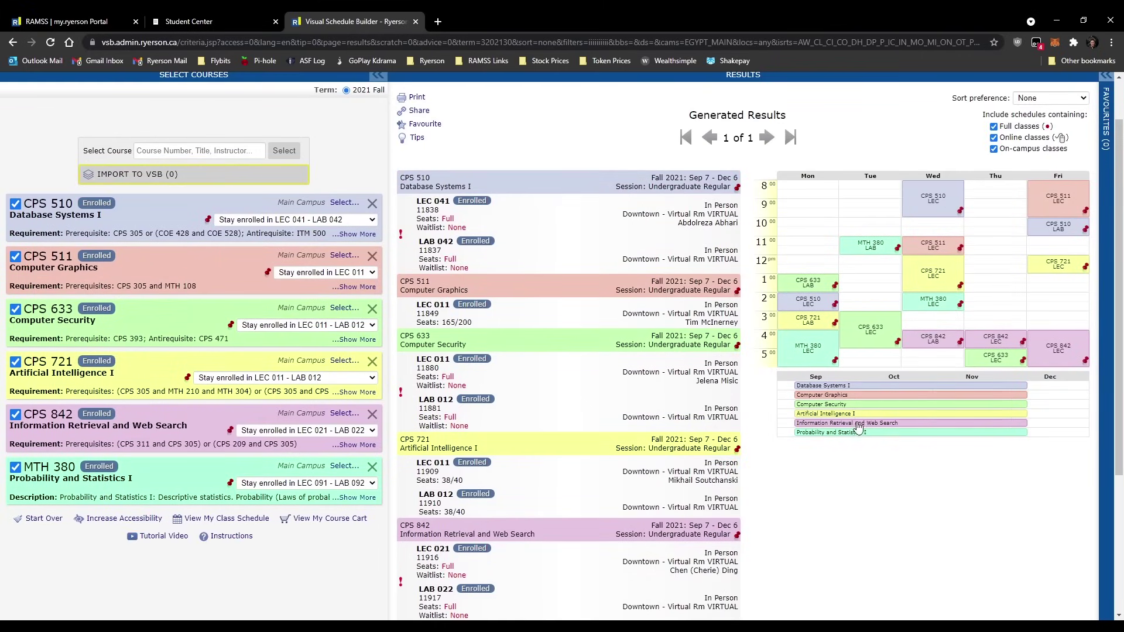
scroll(878, 469, down, 3)
scroll(648, 394, up, 4)
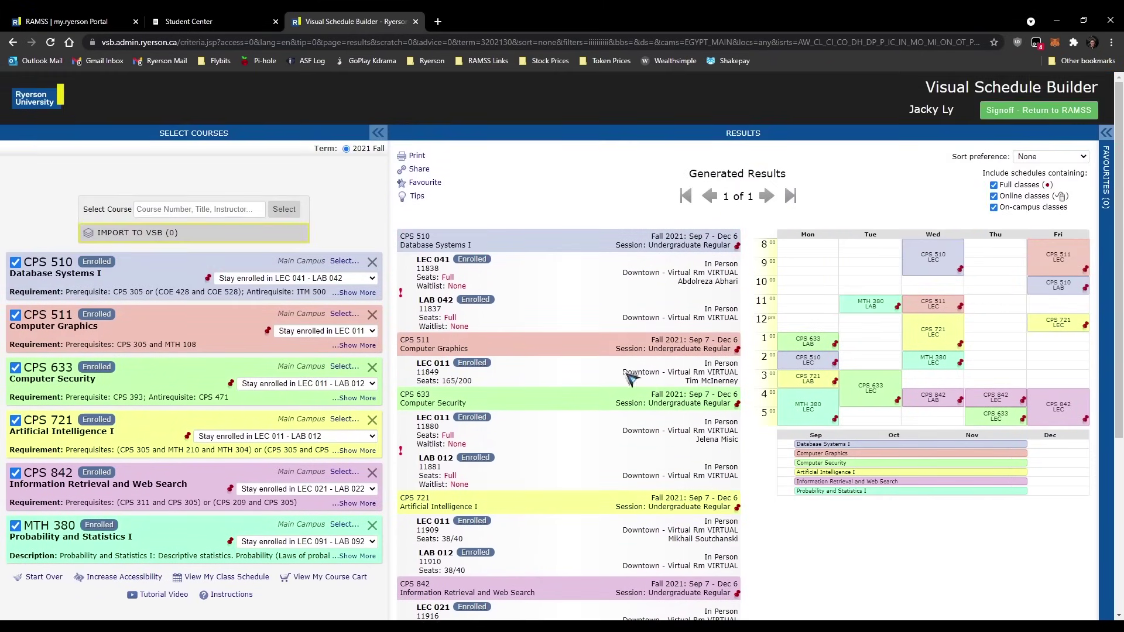
scroll(443, 217, down, 1)
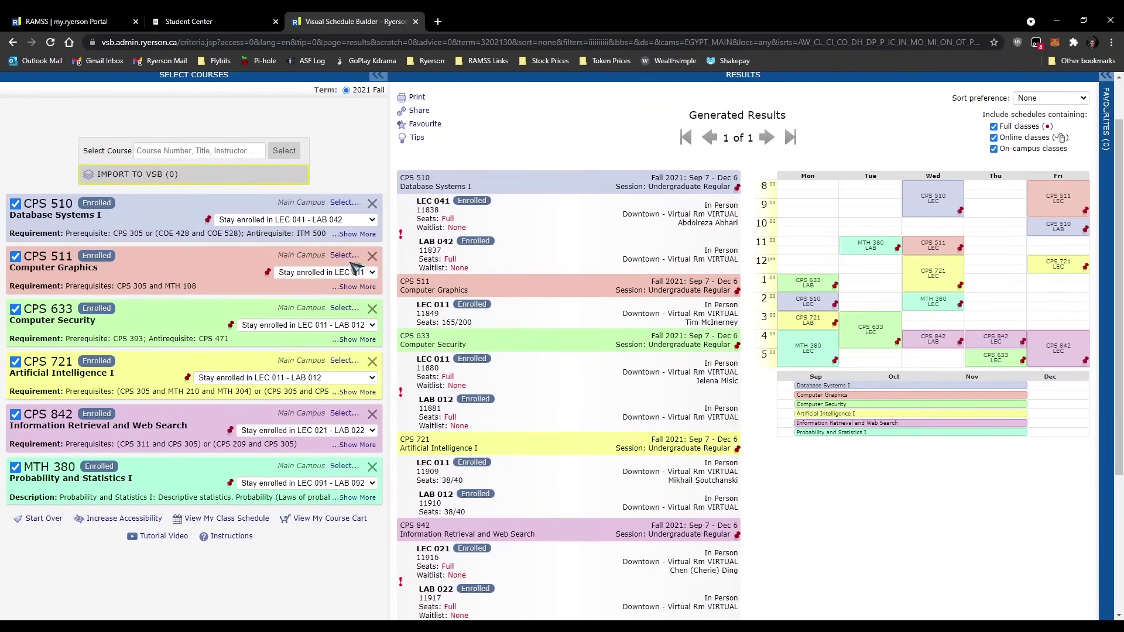
scroll(356, 269, up, 1)
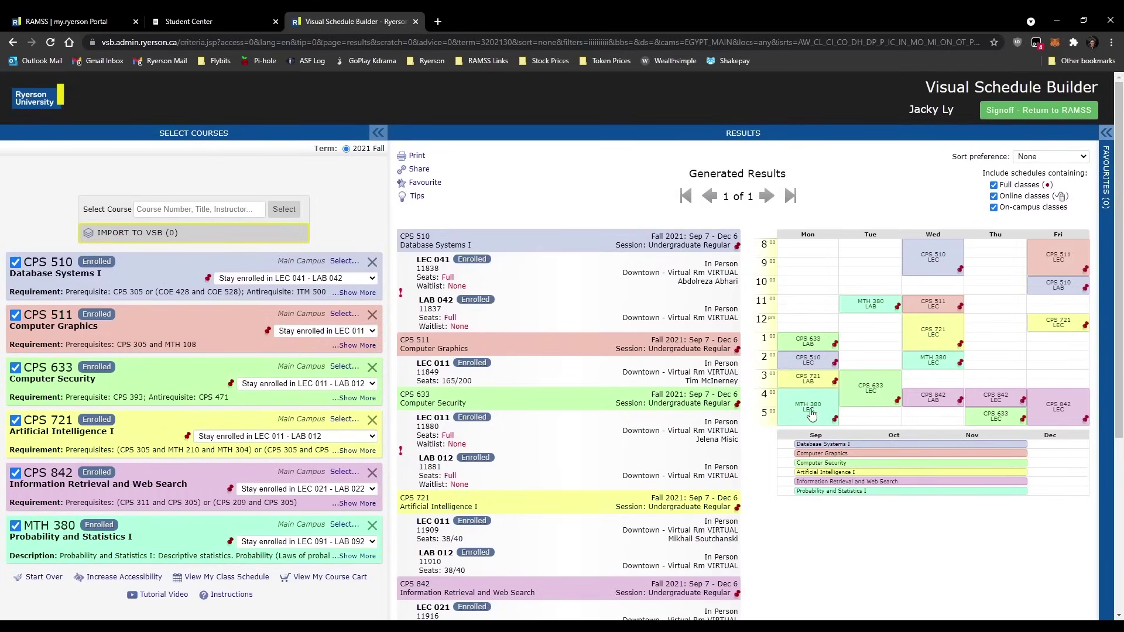
- Let MTH 380 try all available classes in the Visual Schedule Builder
key(ctrl+shift+Tab)
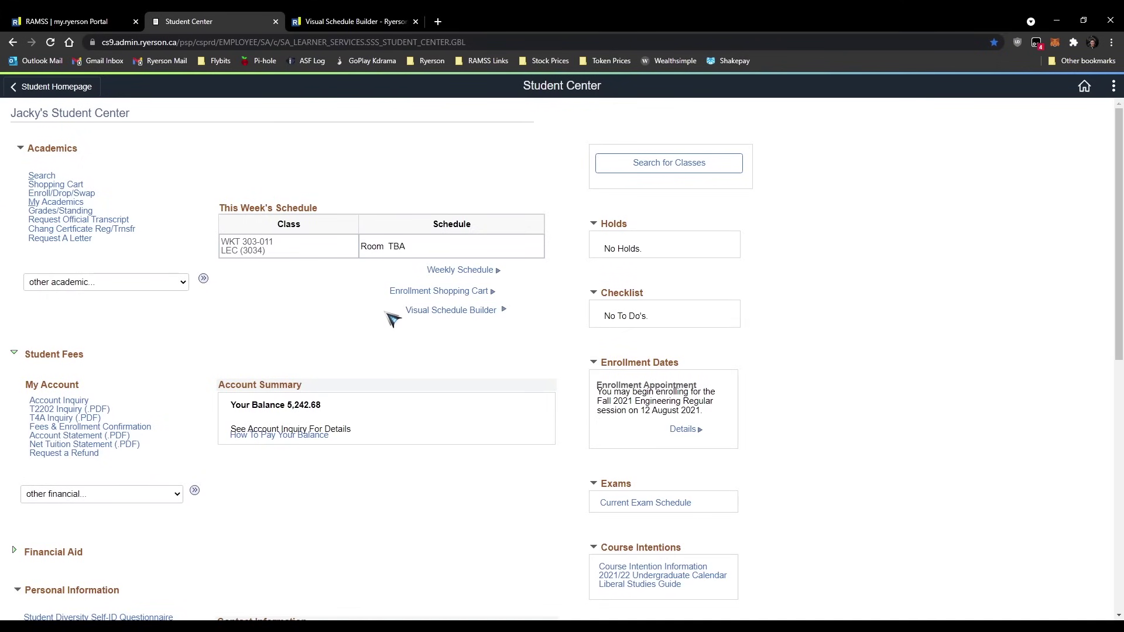
click(408, 18)
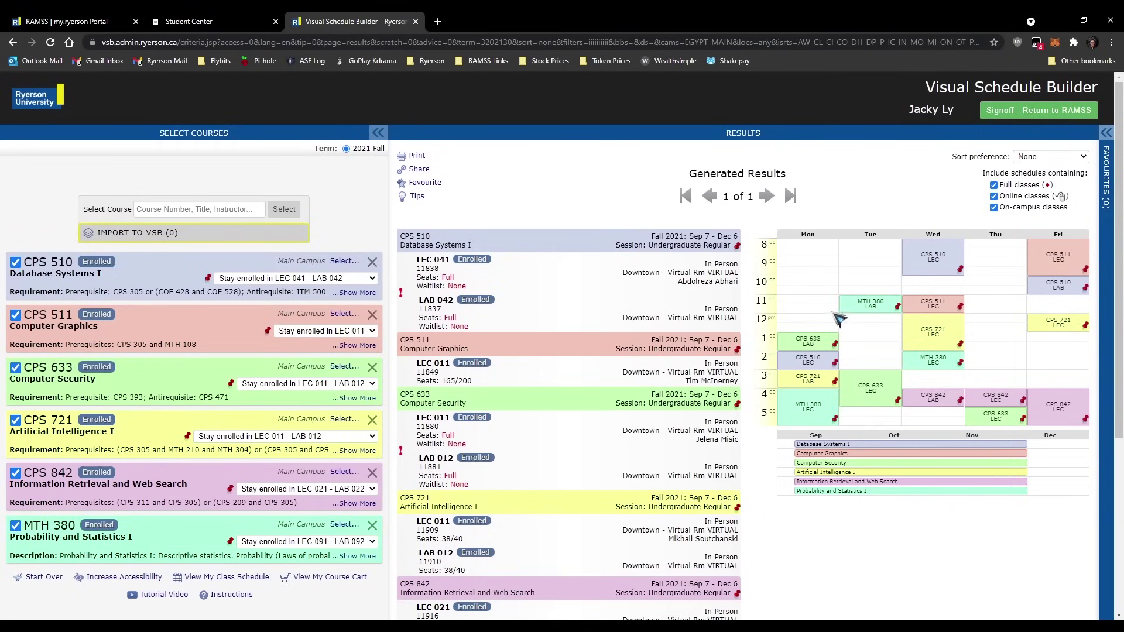
click(874, 313)
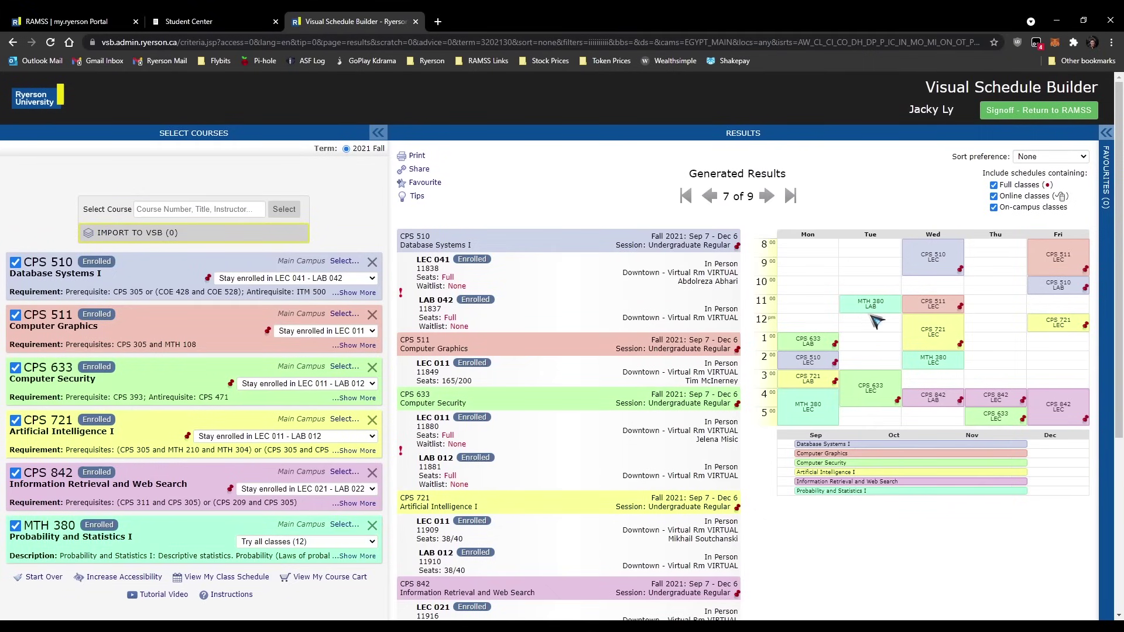
- Browse the seven generated schedules, cycling back to the first one
click(768, 201)
click(765, 199)
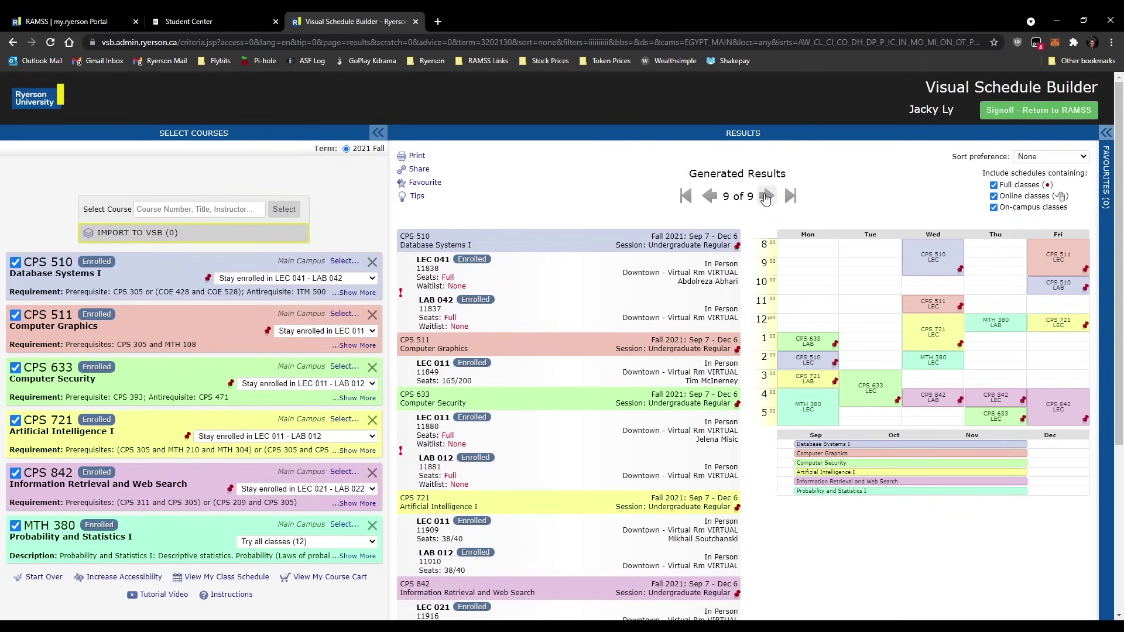
click(709, 196)
click(709, 196)
click(709, 196)
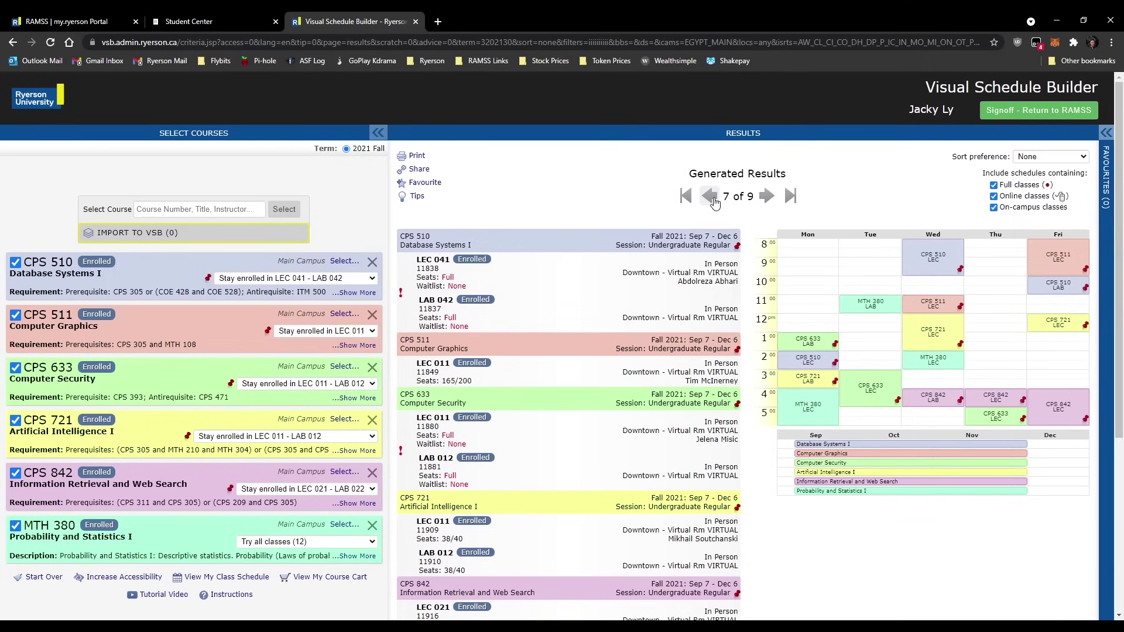
click(711, 198)
click(710, 198)
click(711, 198)
click(713, 200)
click(714, 201)
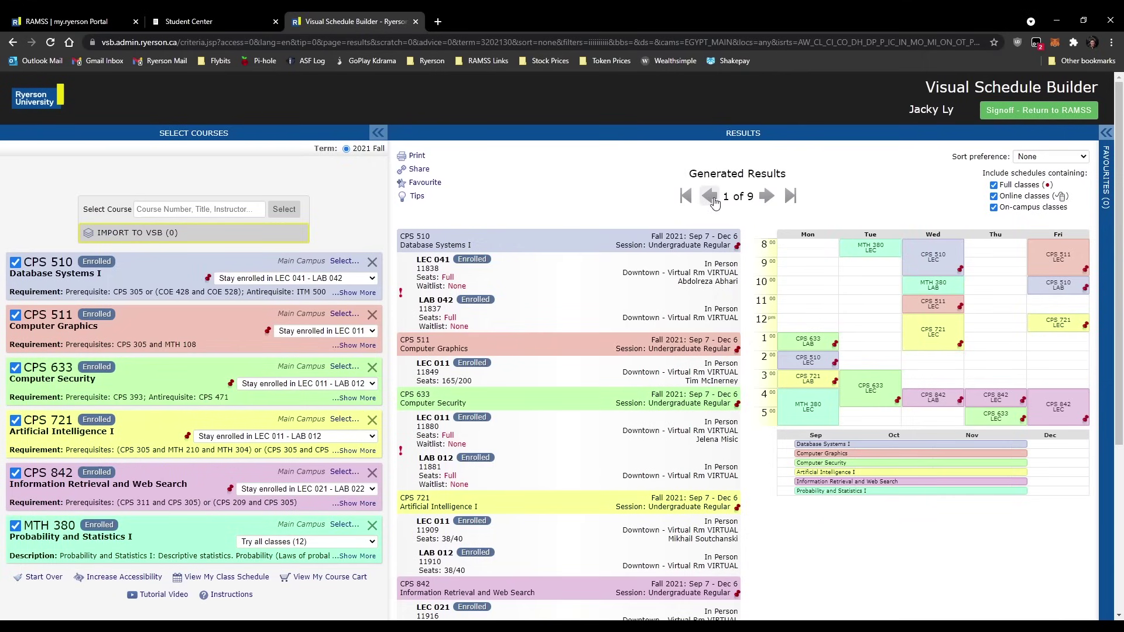
click(766, 197)
click(765, 197)
click(766, 197)
click(765, 198)
click(764, 198)
click(765, 197)
click(765, 197)
click(765, 198)
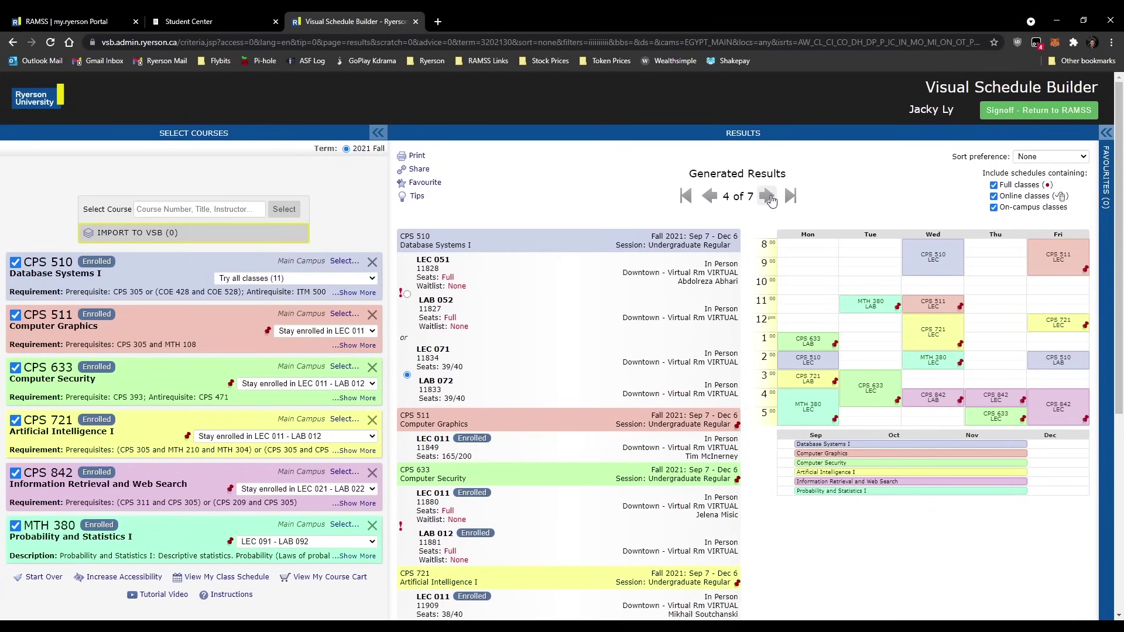
click(765, 198)
click(765, 197)
click(765, 197)
click(710, 198)
click(710, 198)
click(710, 198)
click(710, 198)
click(710, 198)
click(710, 198)
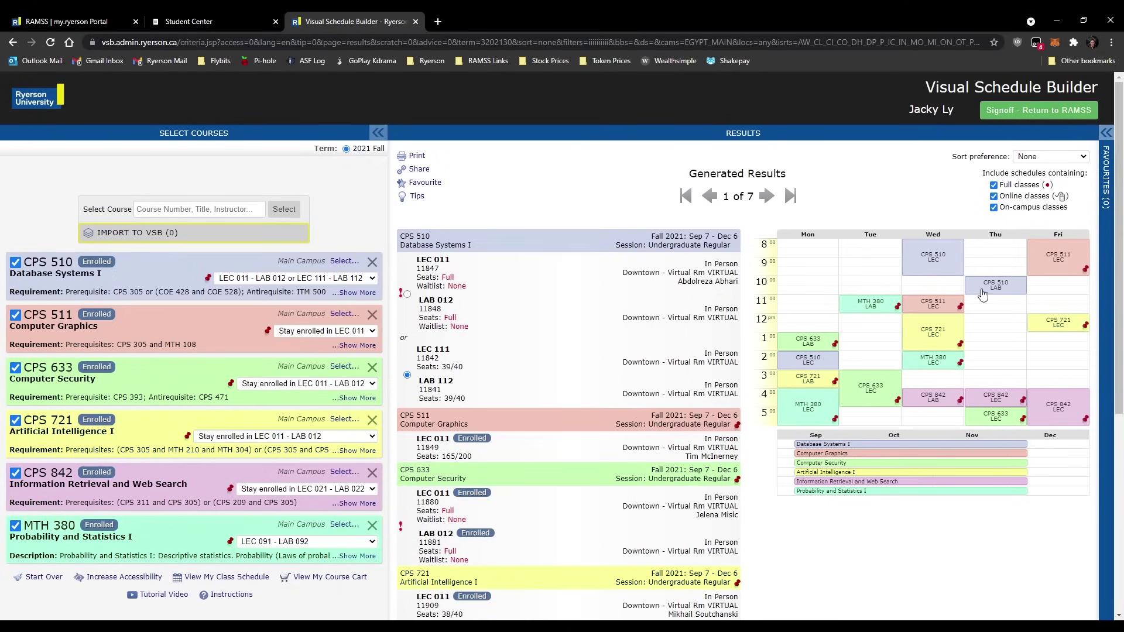
- Try pinning and unpinning CPS 510 sections, finally pinning its Friday lab
click(766, 197)
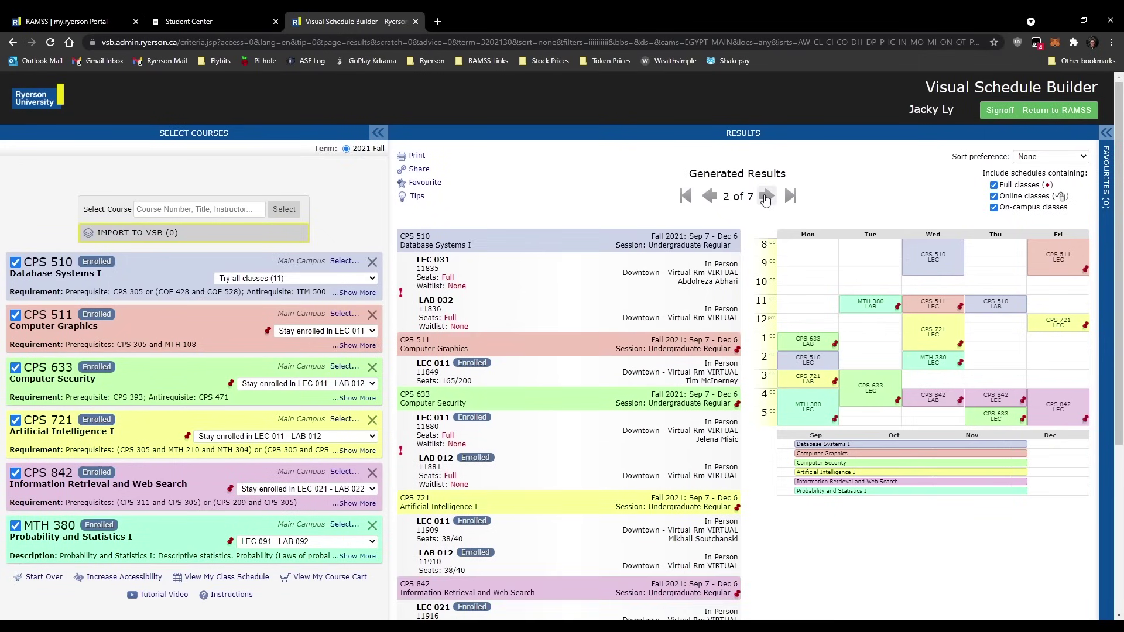
click(765, 197)
click(709, 197)
click(1063, 282)
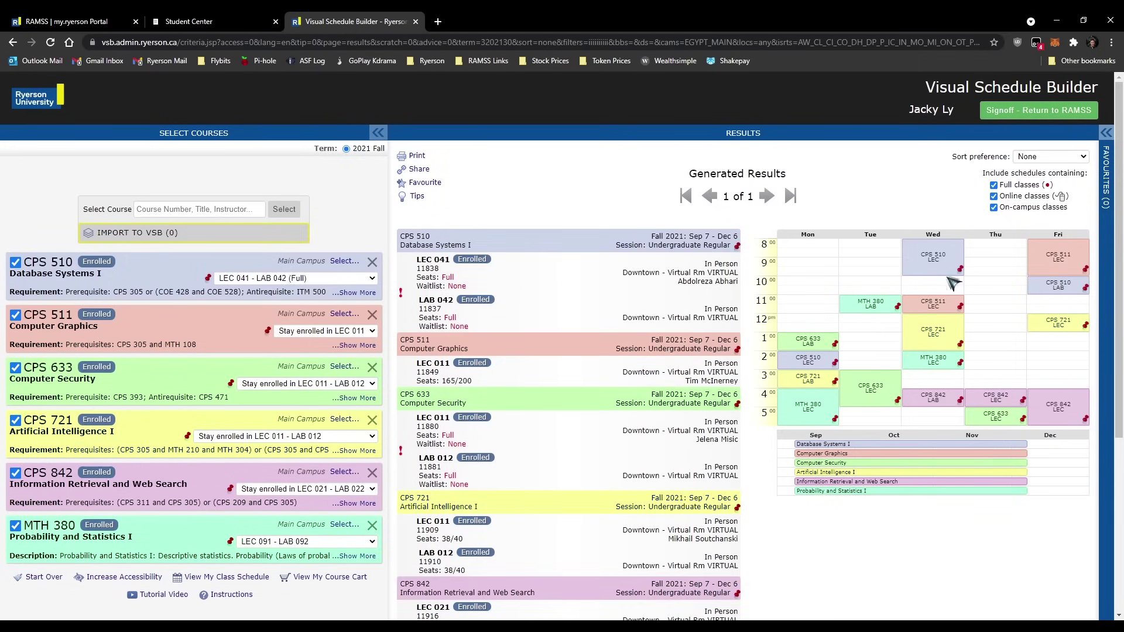
click(808, 414)
click(709, 197)
click(709, 197)
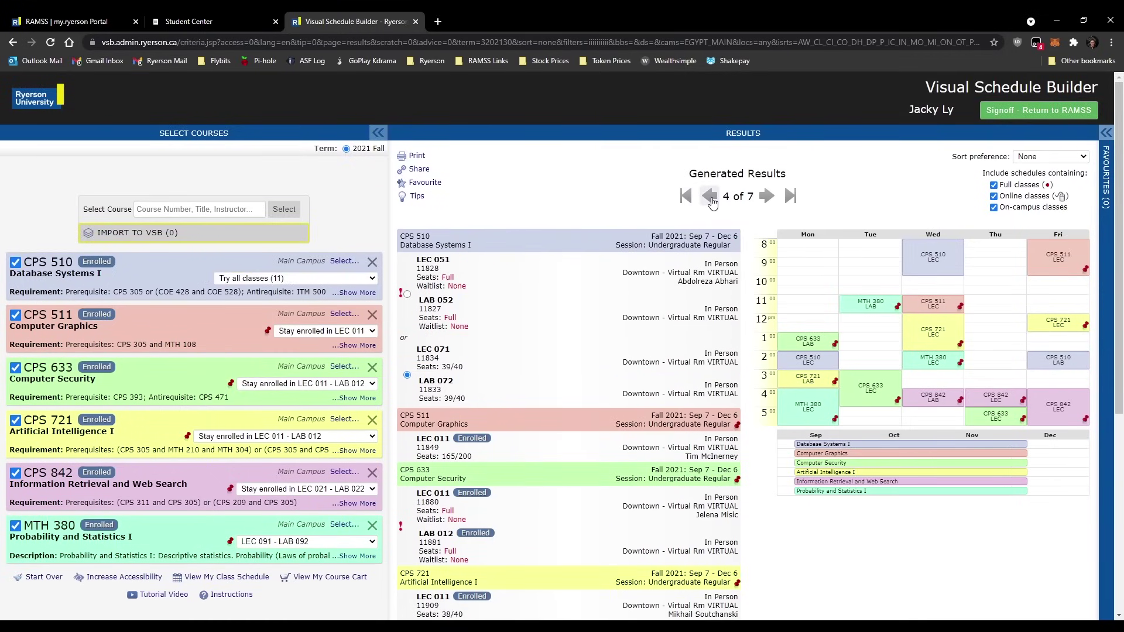
click(710, 197)
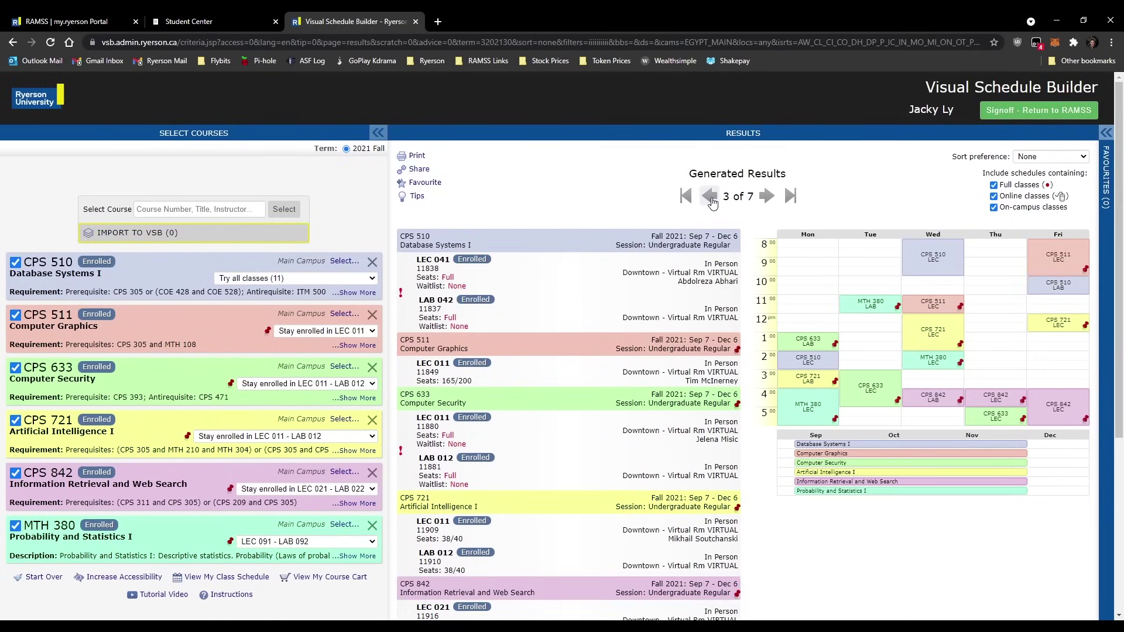
click(766, 198)
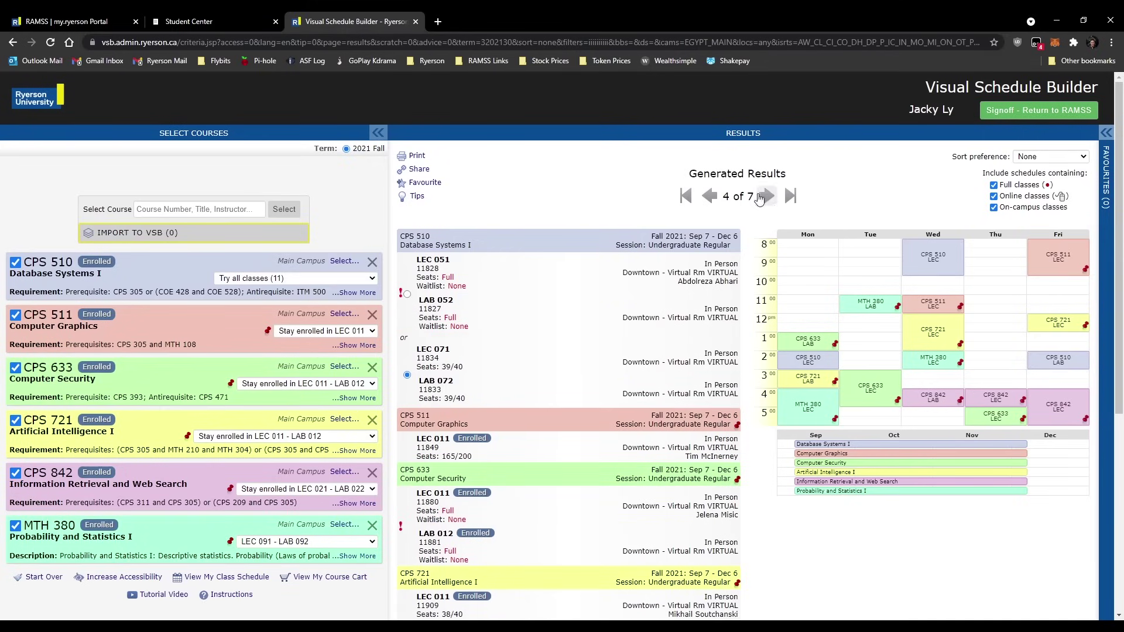
click(1047, 358)
scroll(458, 331, down, 1)
scroll(458, 315, down, 5)
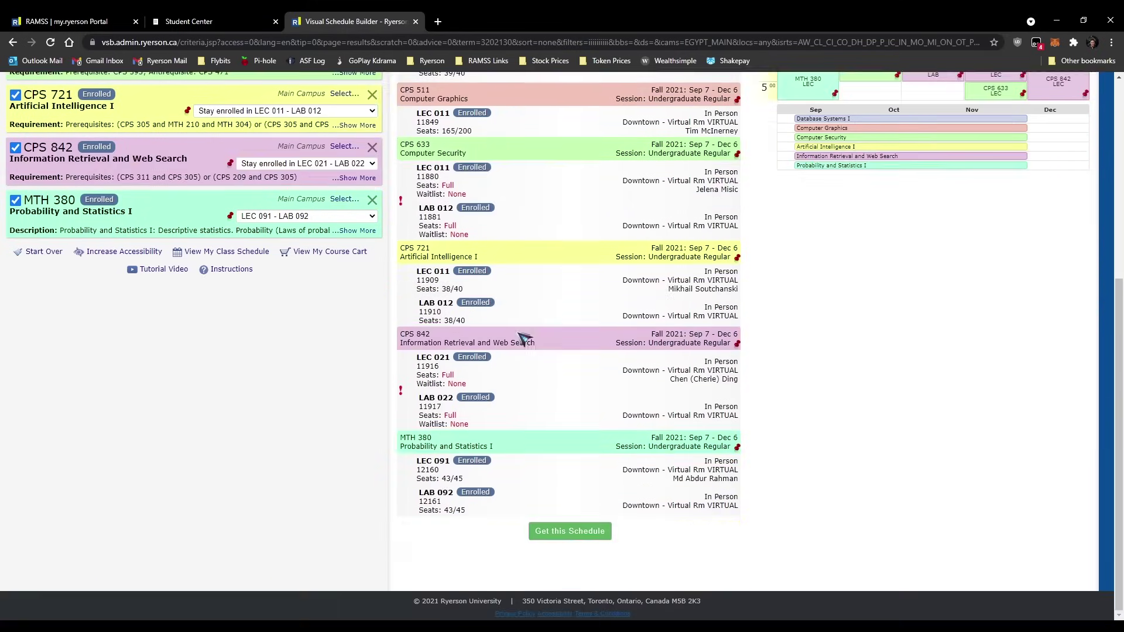
click(585, 542)
double_click(696, 169)
scroll(745, 284, down, 2)
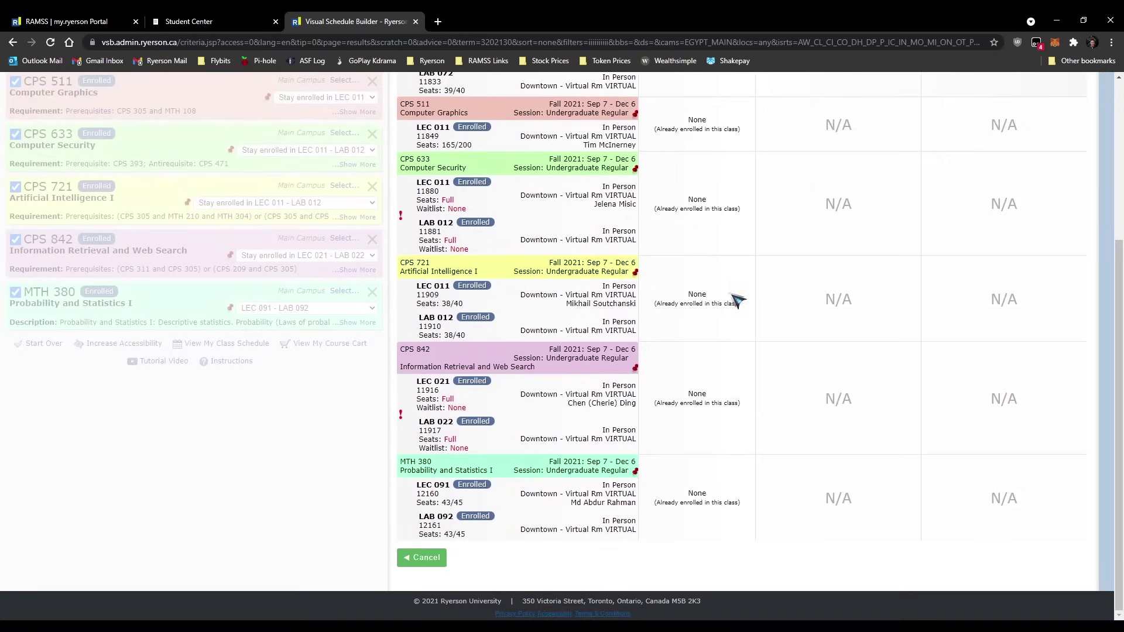
click(189, 21)
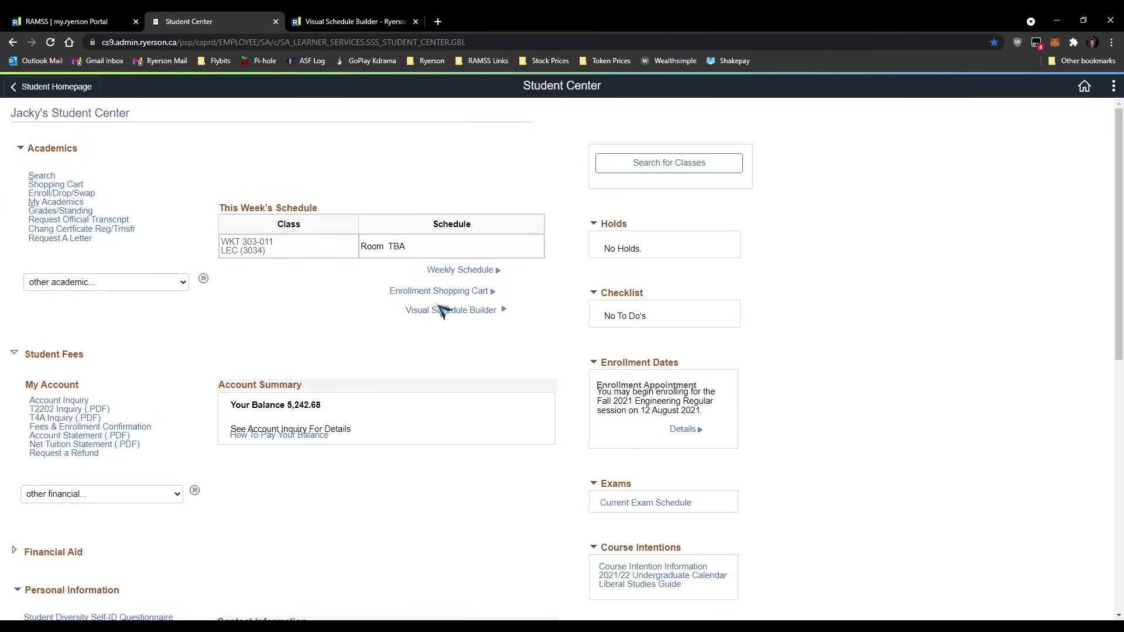
click(351, 21)
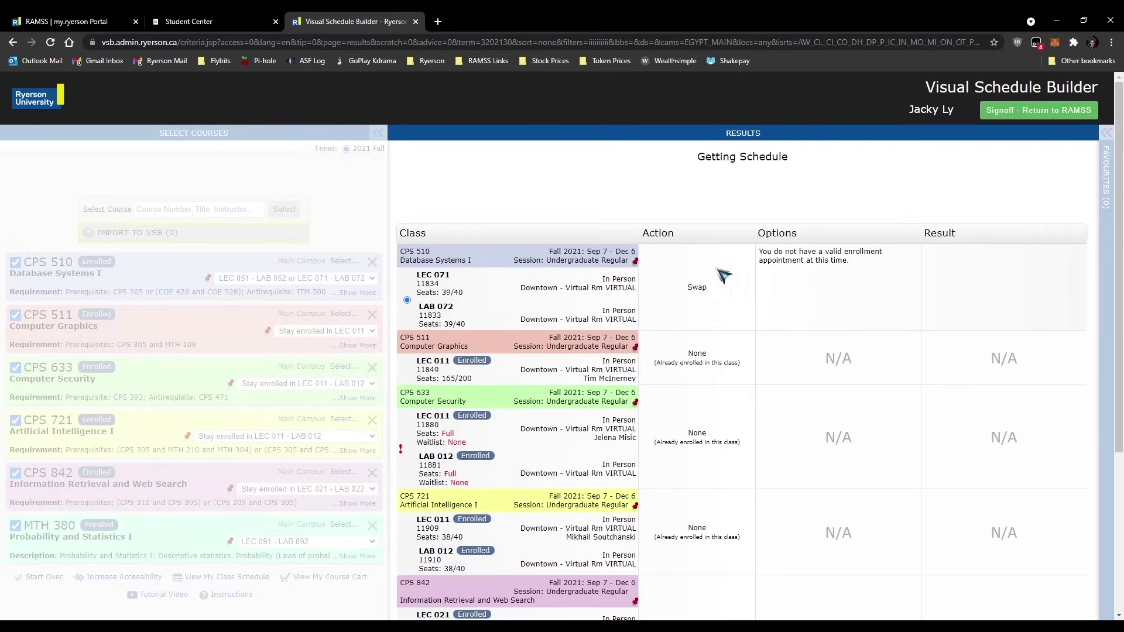
drag(759, 251, 865, 264)
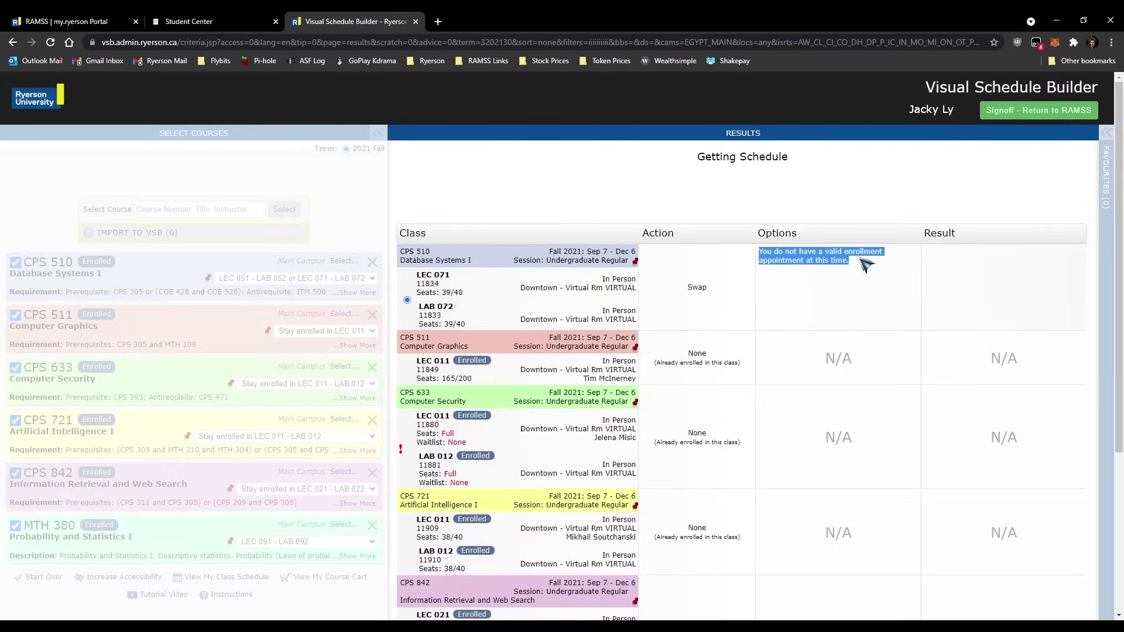
triple_click(883, 263)
click(865, 271)
scroll(864, 271, down, 3)
scroll(865, 273, up, 3)
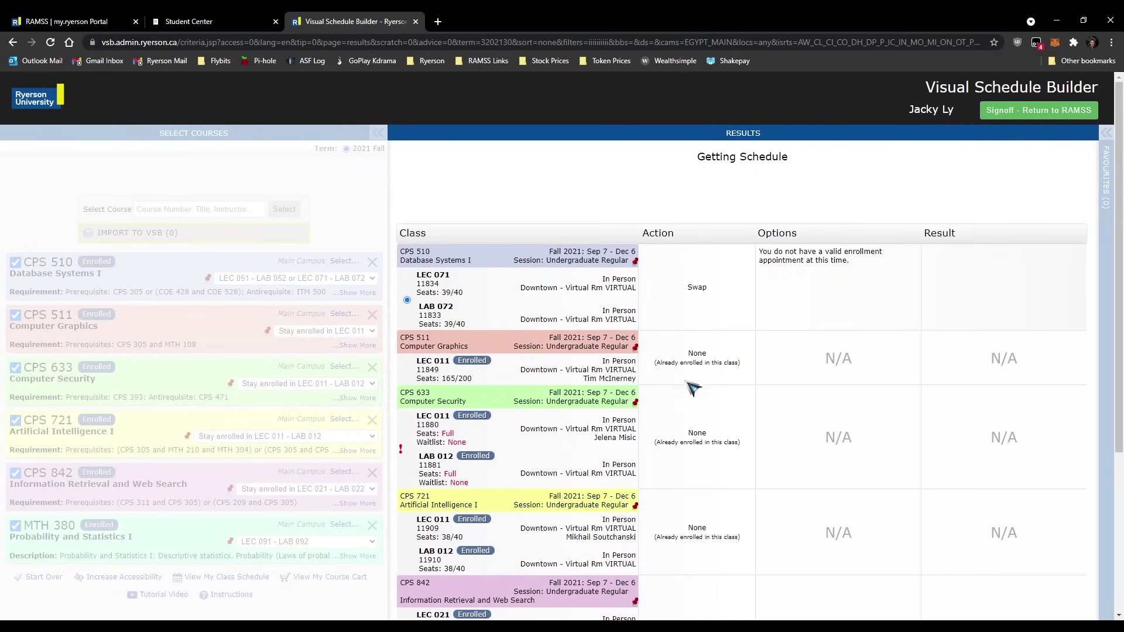
scroll(620, 459, down, 5)
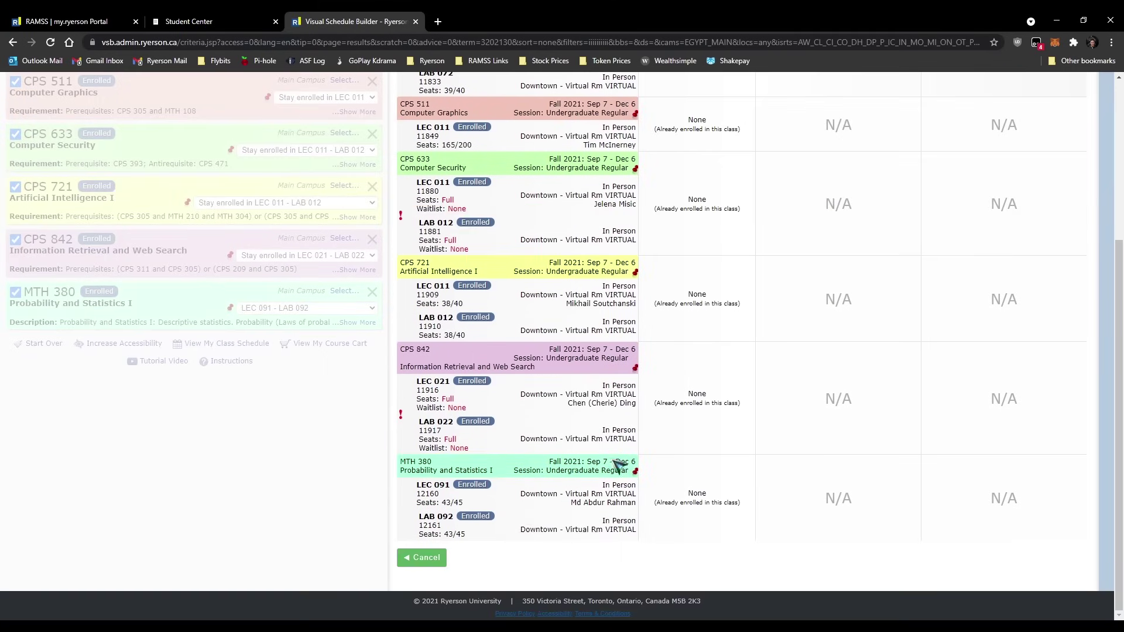
click(419, 557)
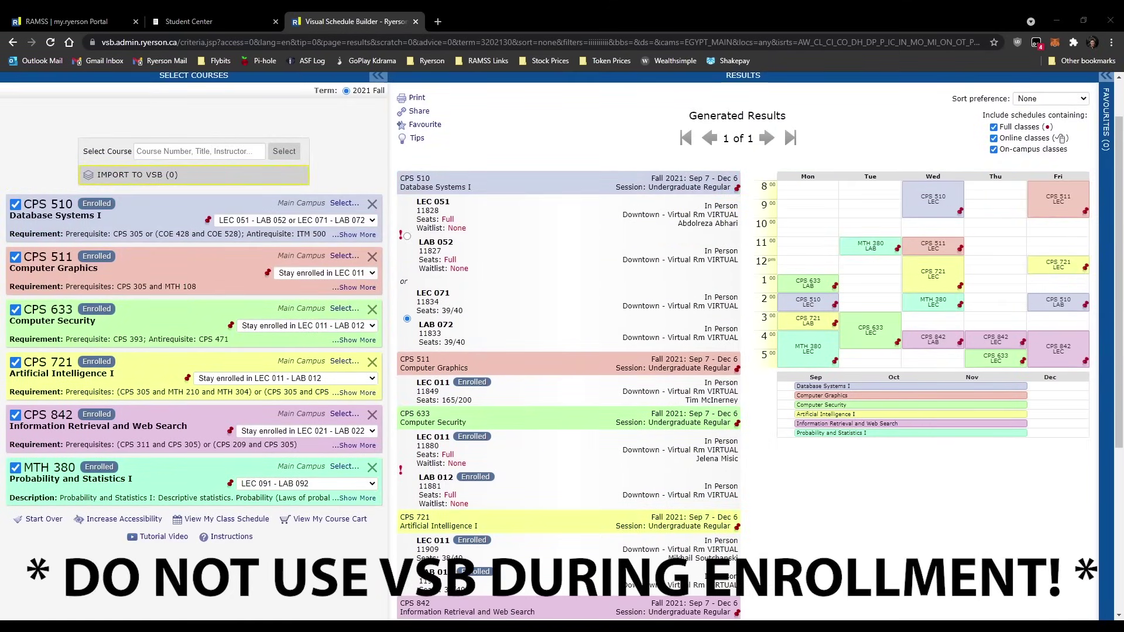
scroll(445, 173, up, 1)
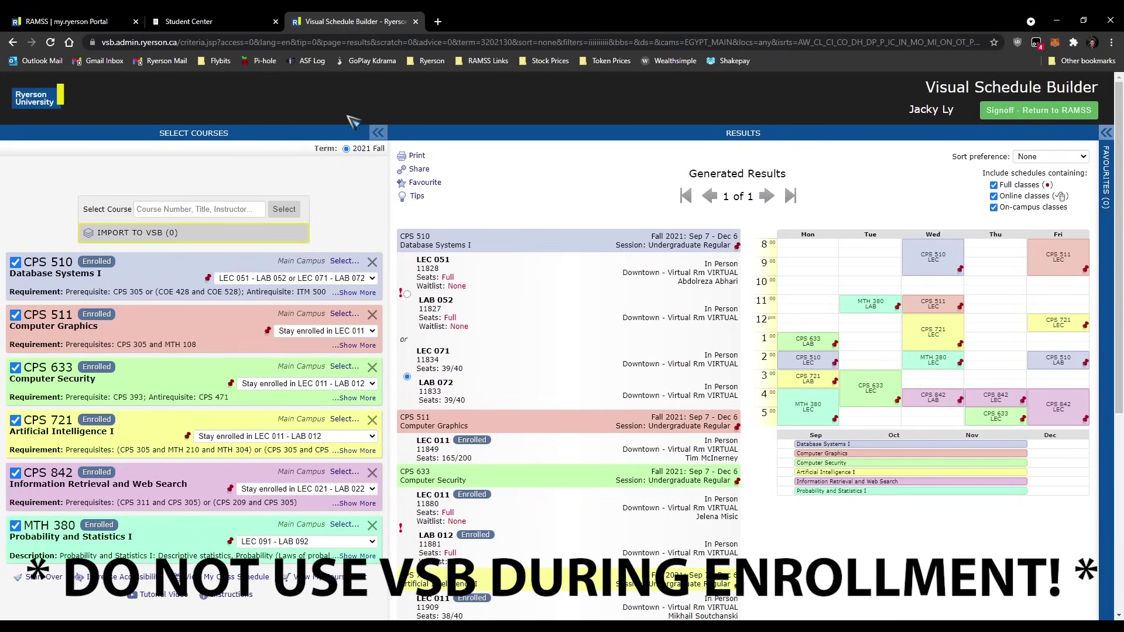
click(88, 21)
click(381, 21)
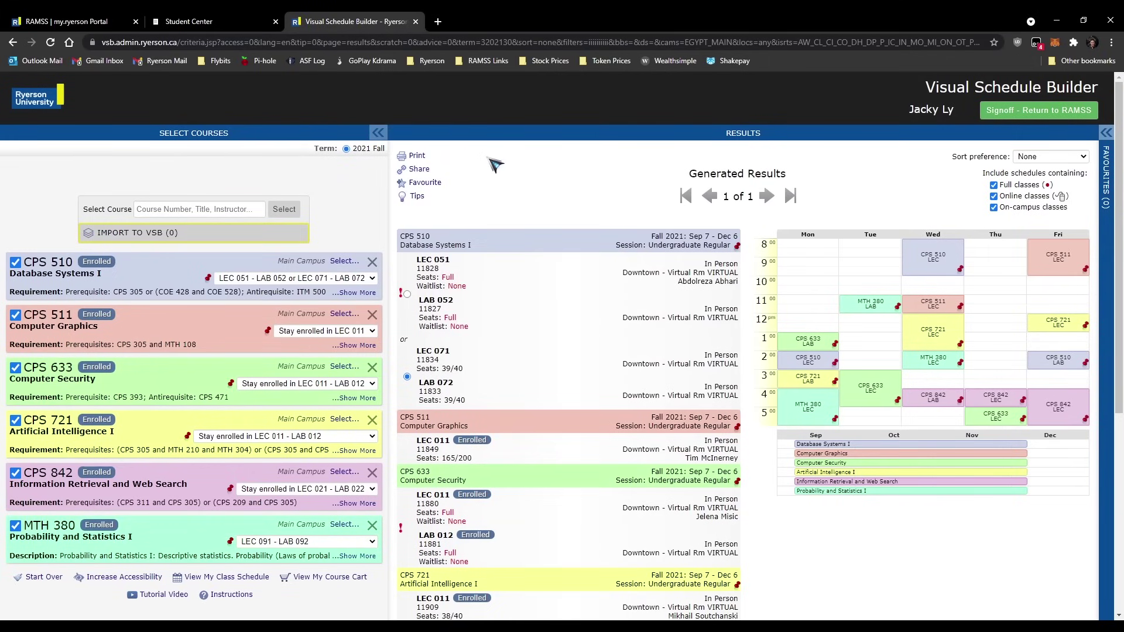
scroll(644, 316, down, 1)
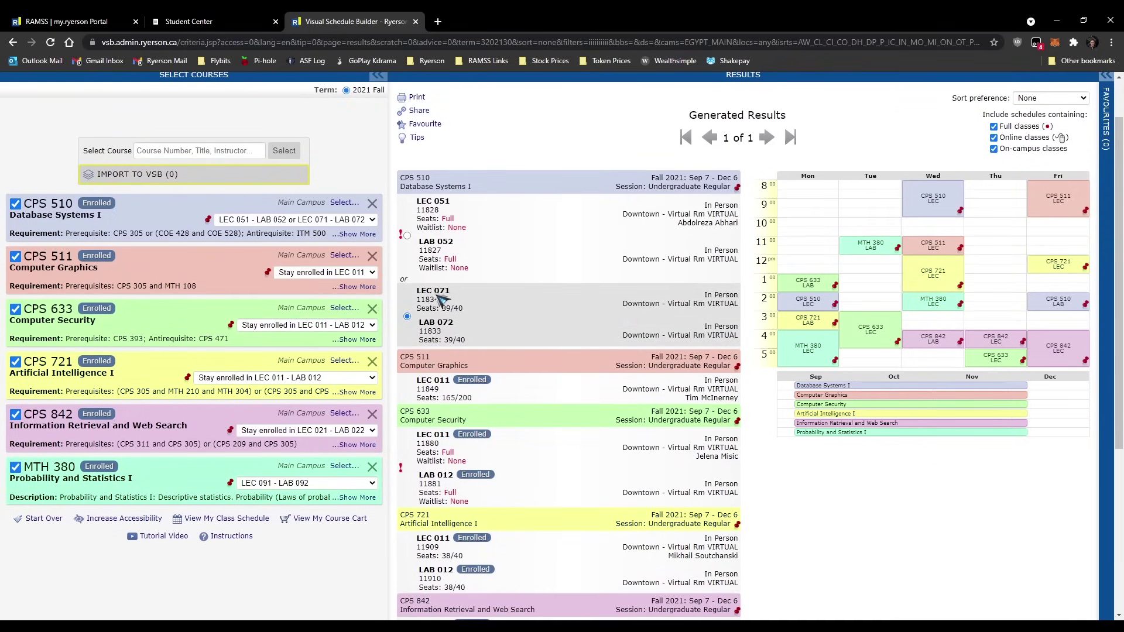
- Search for CPS 510 and add the LEC 071 section (class 11834) to the shopping cart
key(ctrl+shift+Tab)
click(71, 185)
key(Tab)
key(Tab)
text(510)
key(Return)
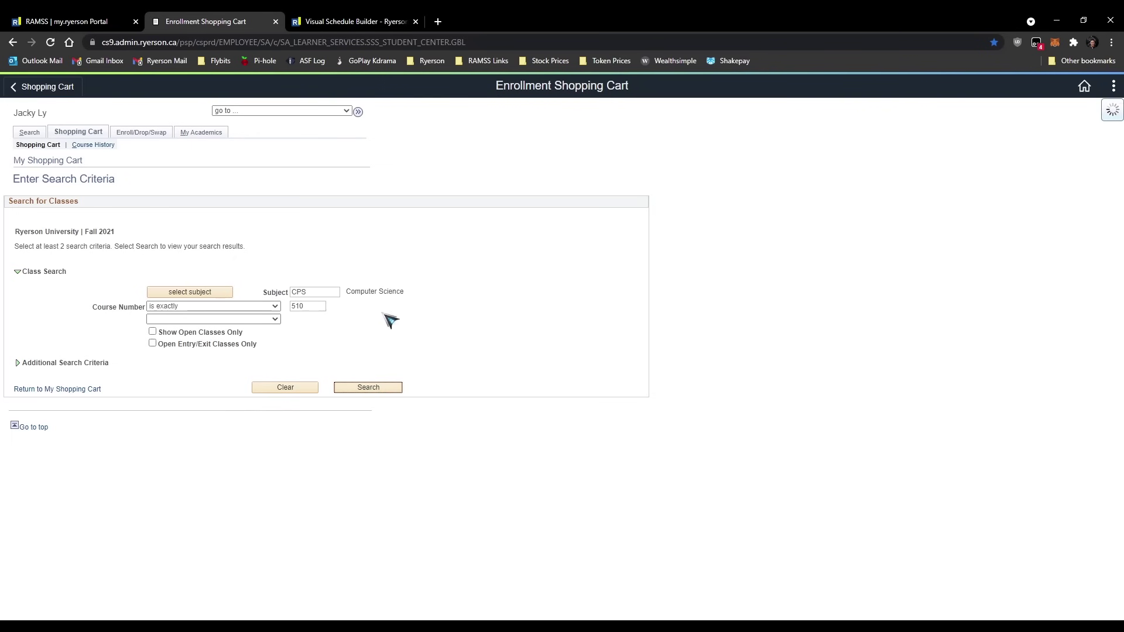
key(ctrl+Tab)
key(ctrl+shift+Tab)
scroll(121, 404, down, 10)
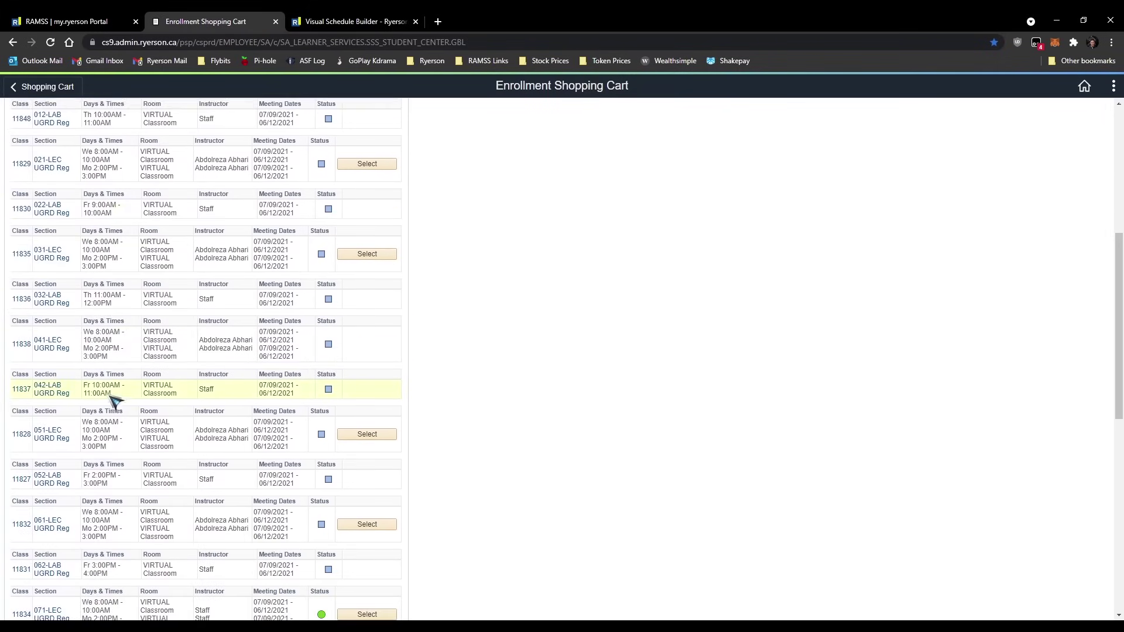
scroll(121, 404, down, 6)
click(368, 264)
click(438, 336)
click(420, 387)
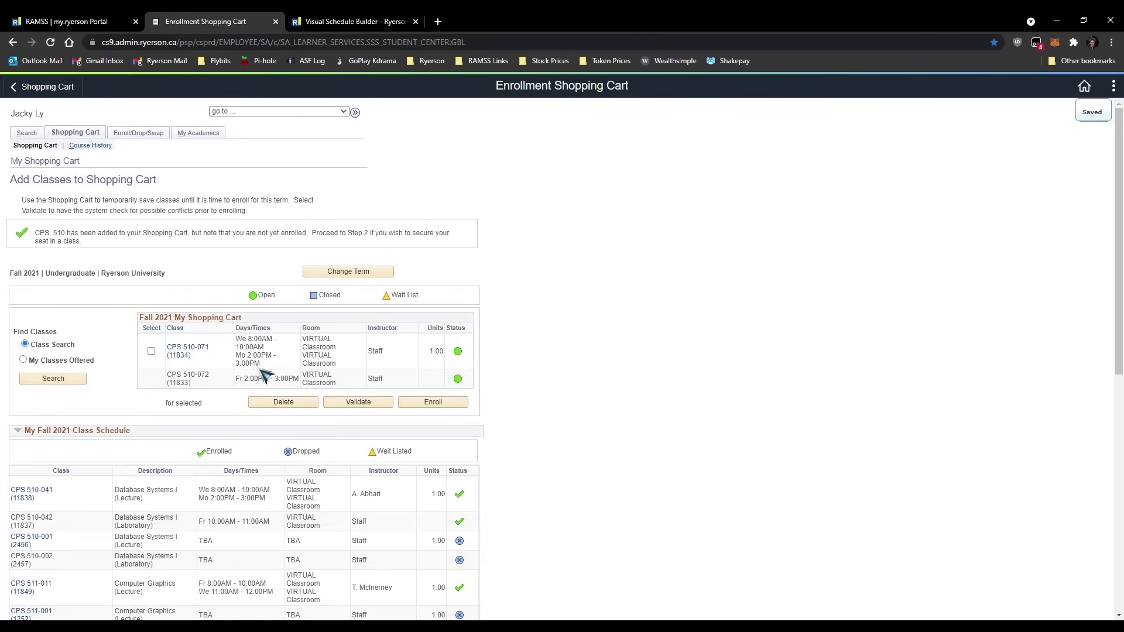
- Compare the shopping cart against the Visual Schedule Builder, ending on the builder results
click(352, 21)
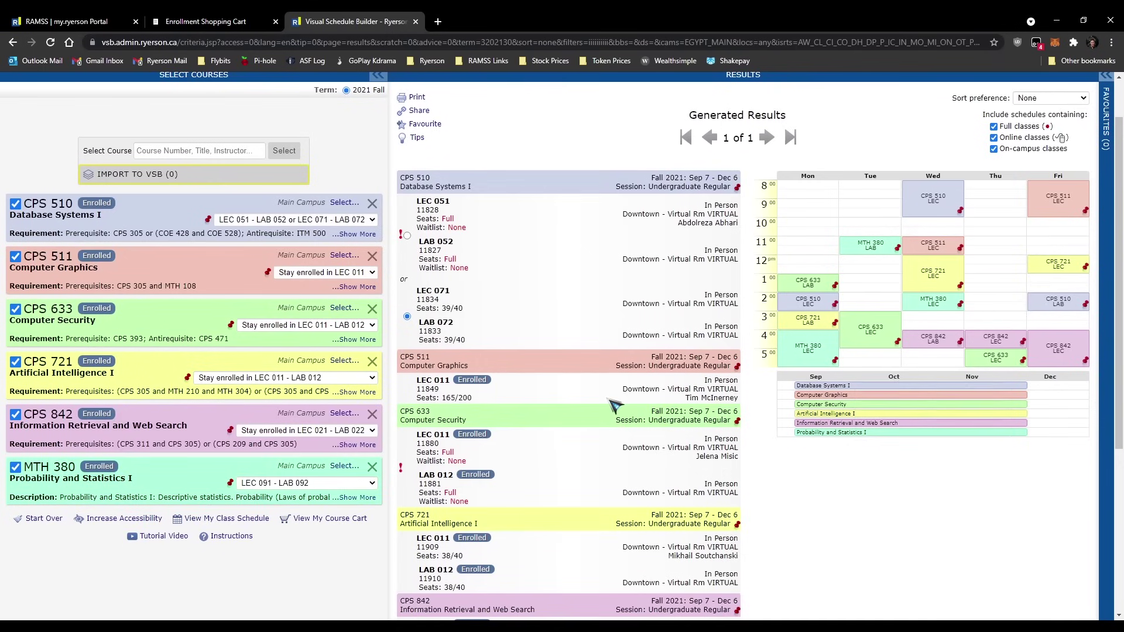
scroll(644, 444, down, 5)
scroll(511, 472, up, 6)
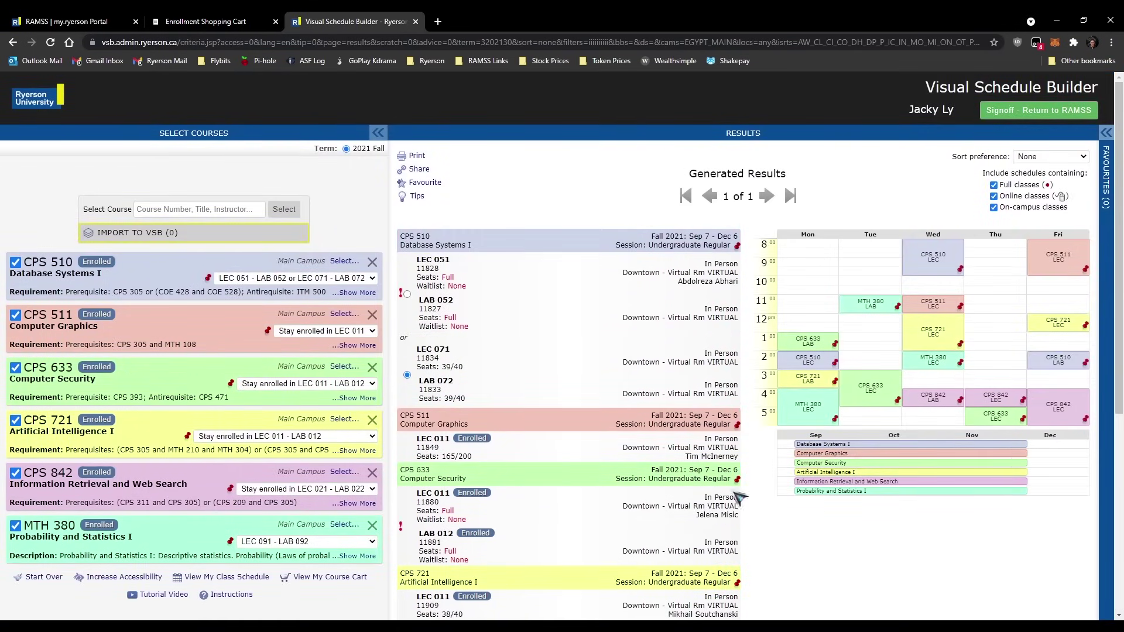
click(234, 21)
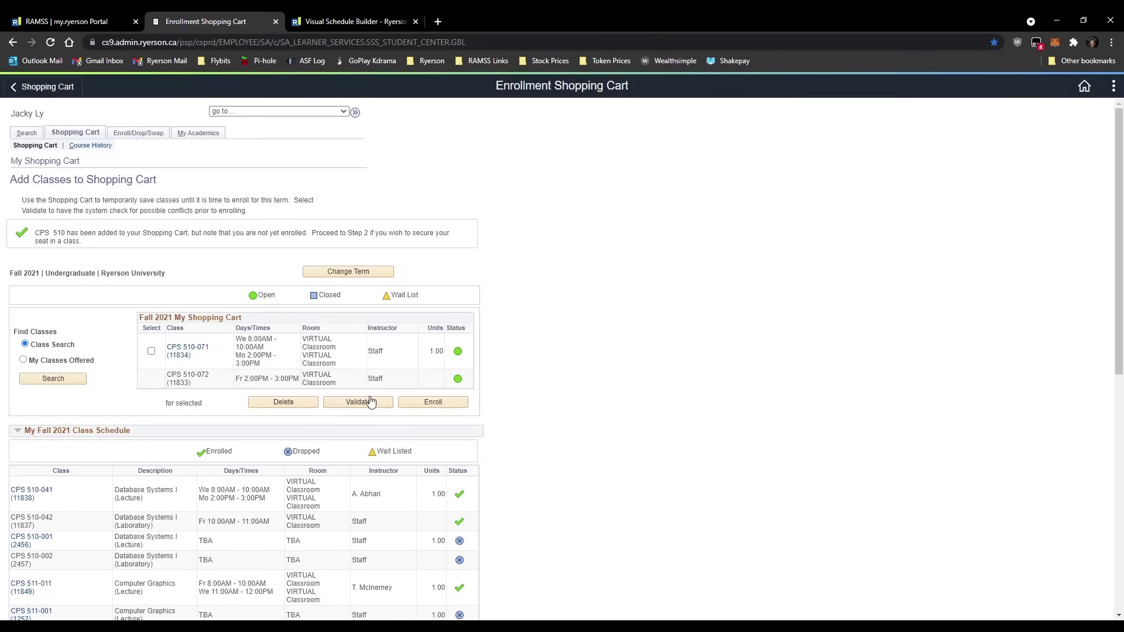
click(334, 18)
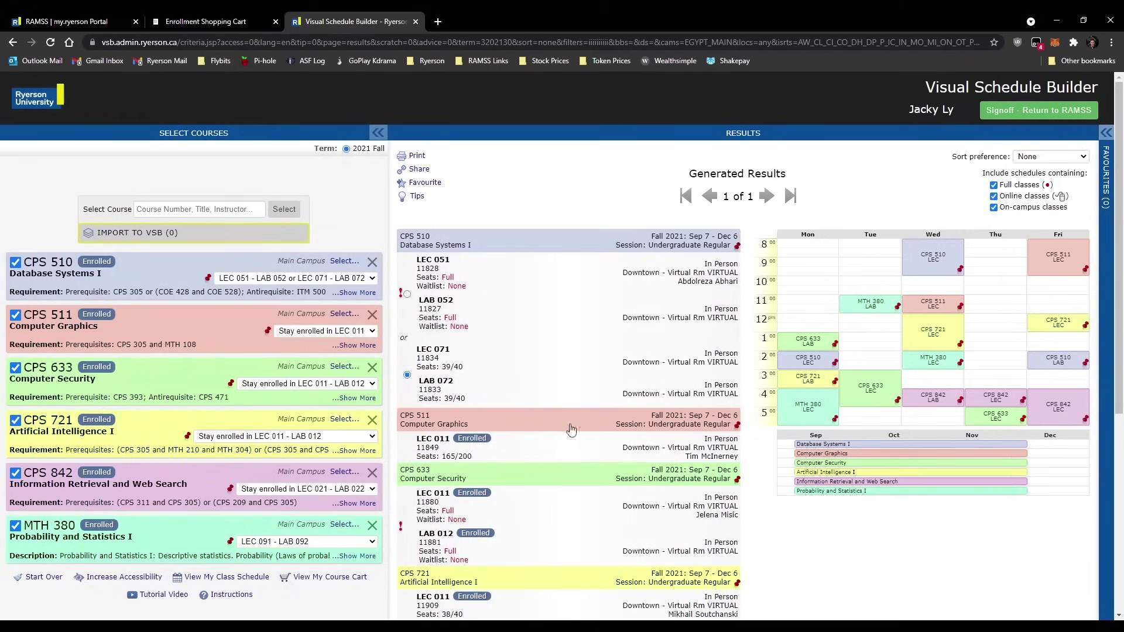
click(212, 18)
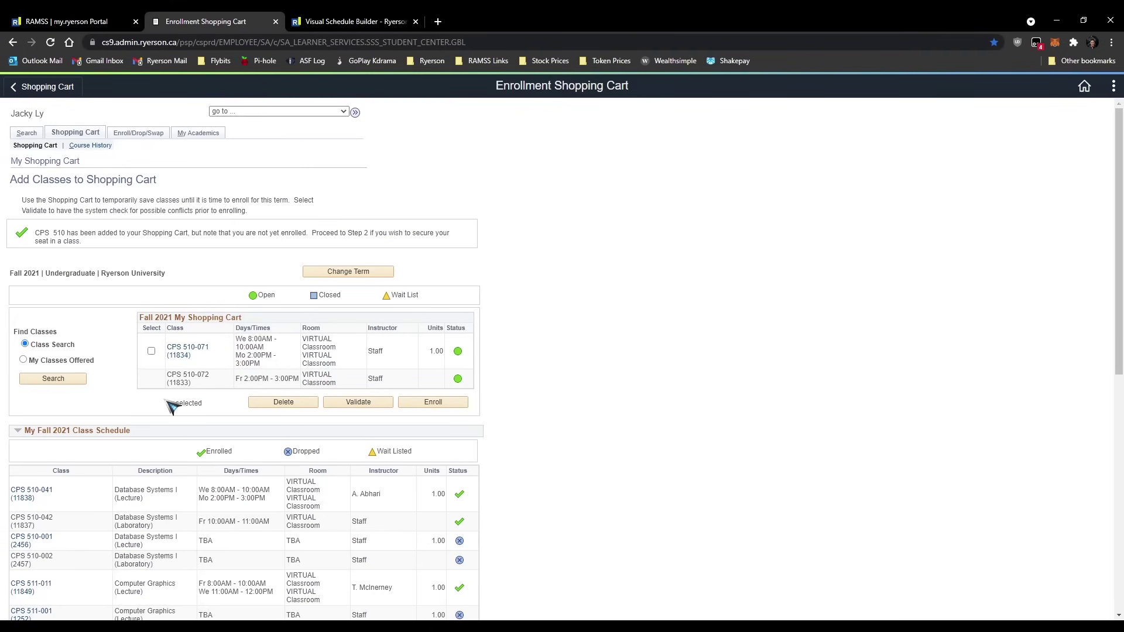
key(ctrl+Tab)
scroll(408, 440, up, 10)
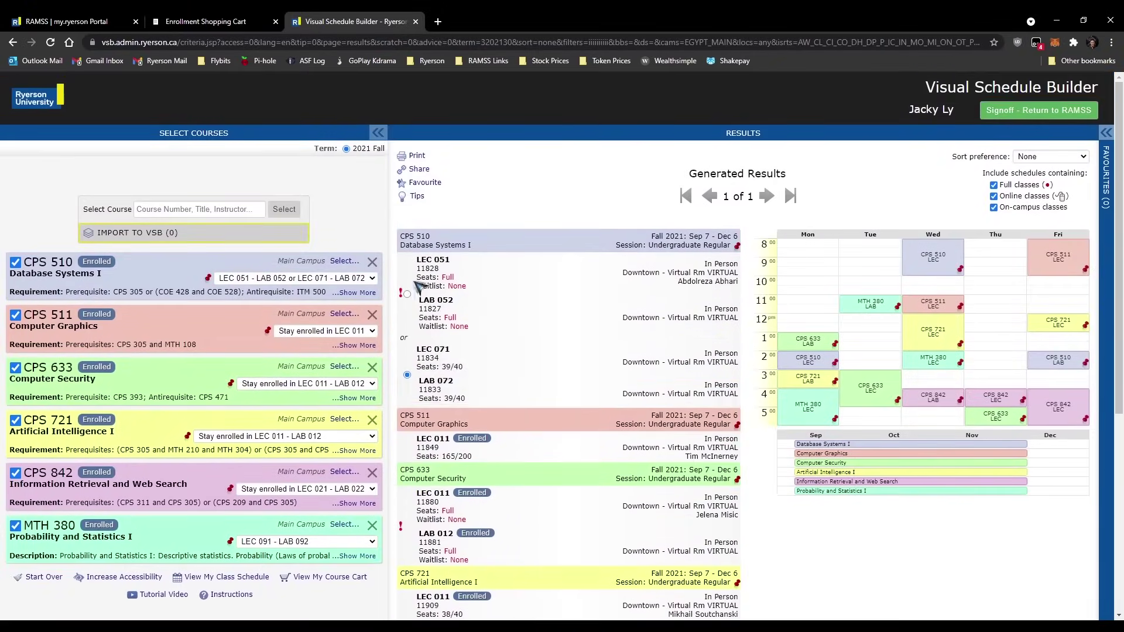
scroll(534, 339, down, 3)
scroll(819, 246, up, 3)
- Save the current schedule as a favourite named 'Test 1'
click(1107, 140)
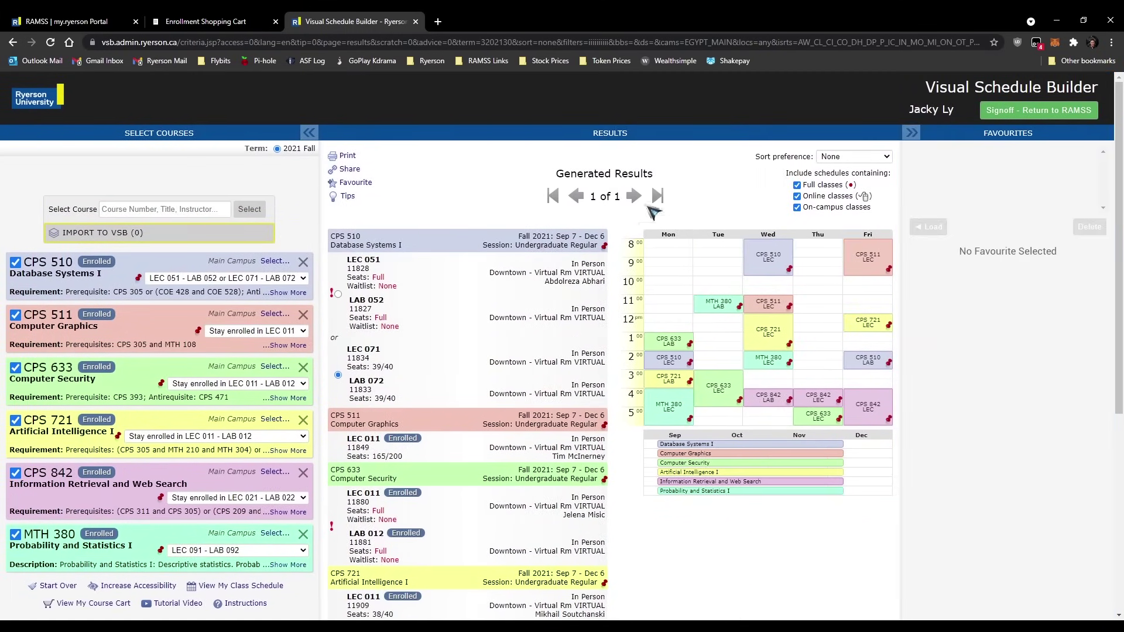
click(913, 138)
click(423, 183)
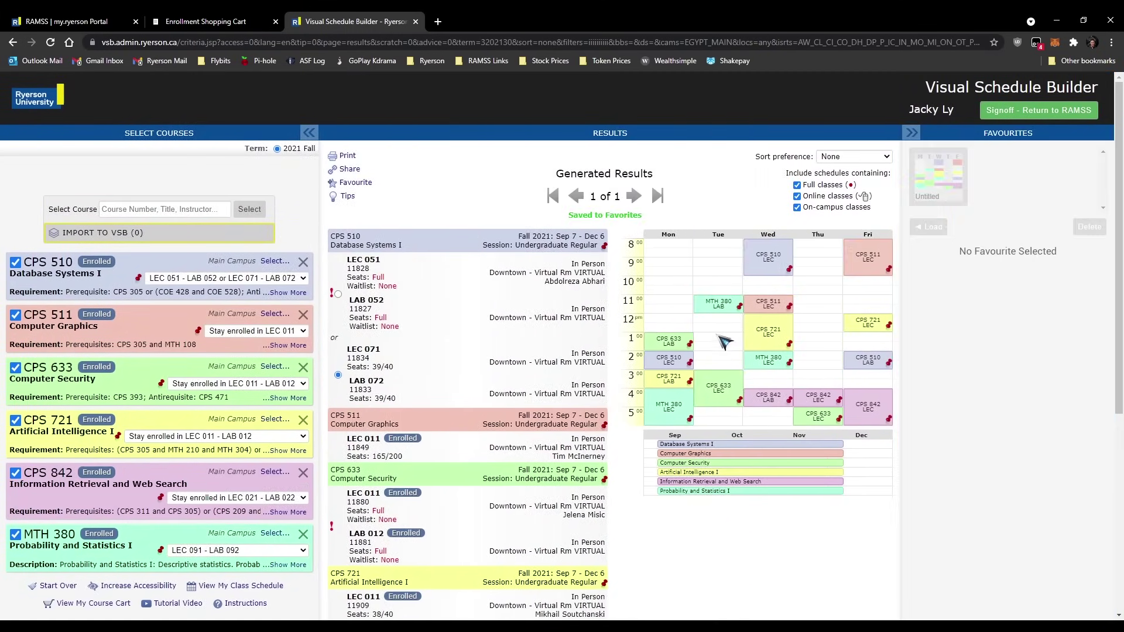
click(961, 153)
click(1003, 224)
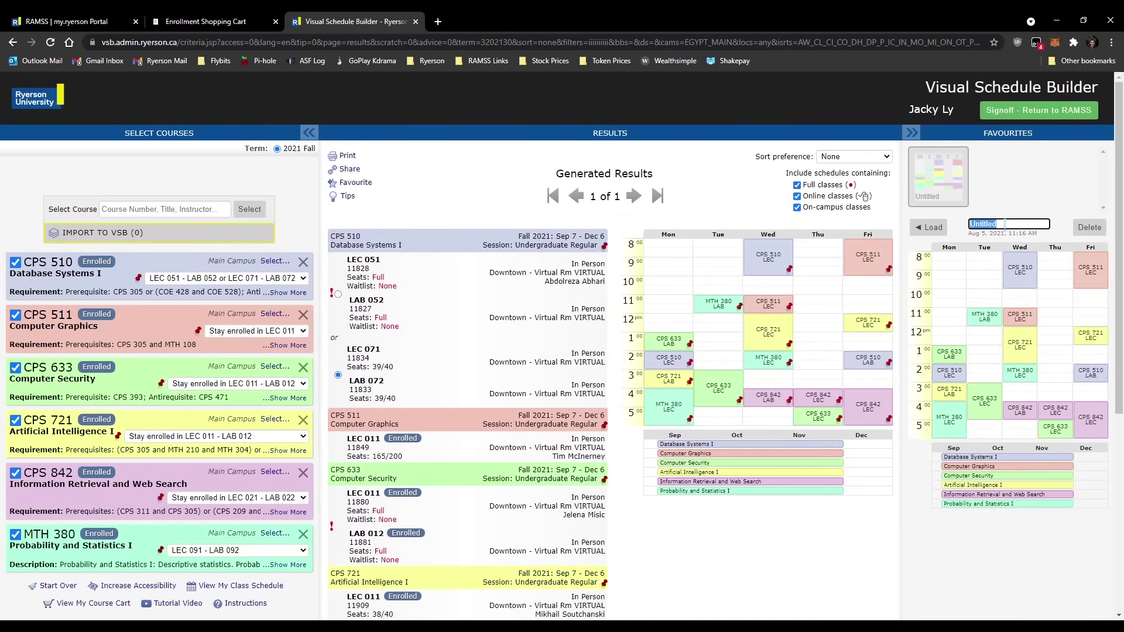
text(Test 1)
key(Return)
click(911, 132)
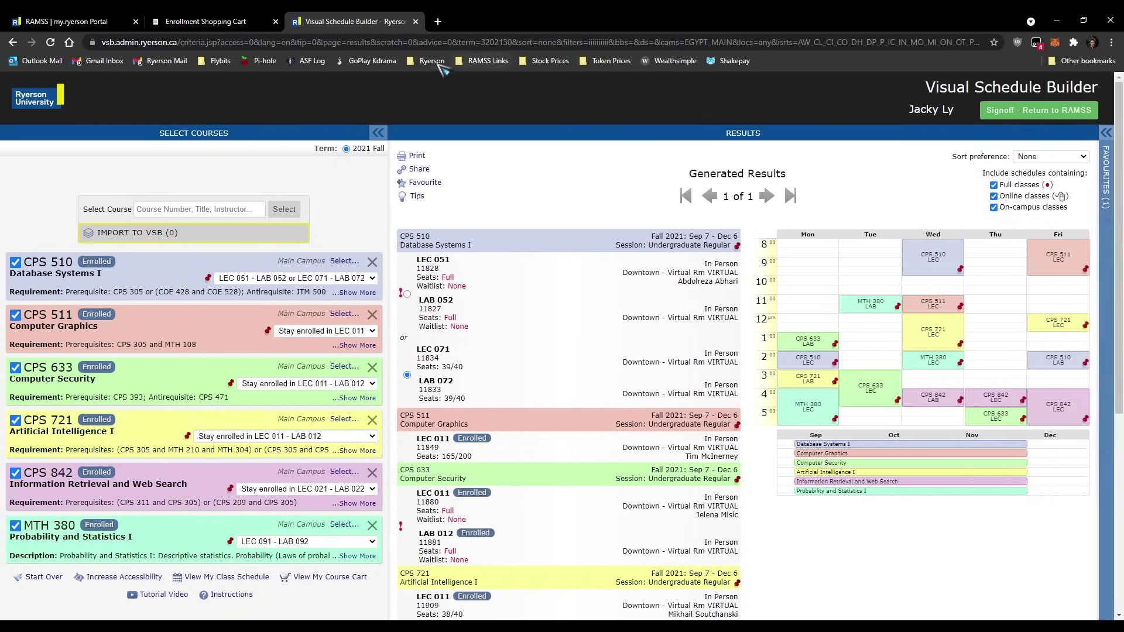
- Reload the schedule builder and load the 'Test 1' favourite schedule
key(F5)
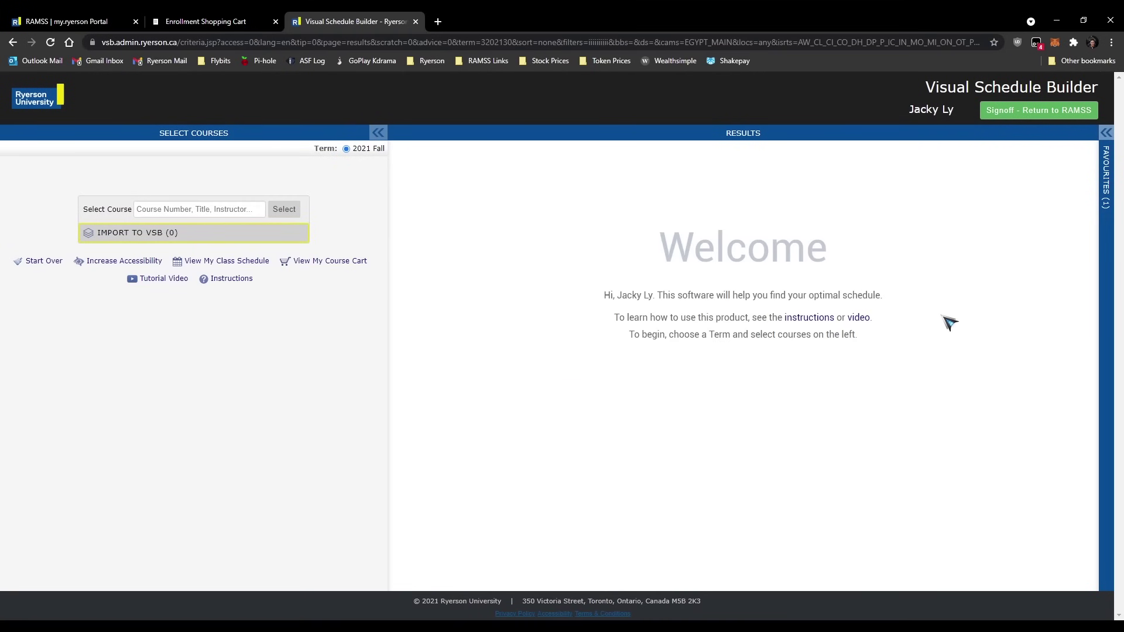
click(1106, 133)
click(960, 153)
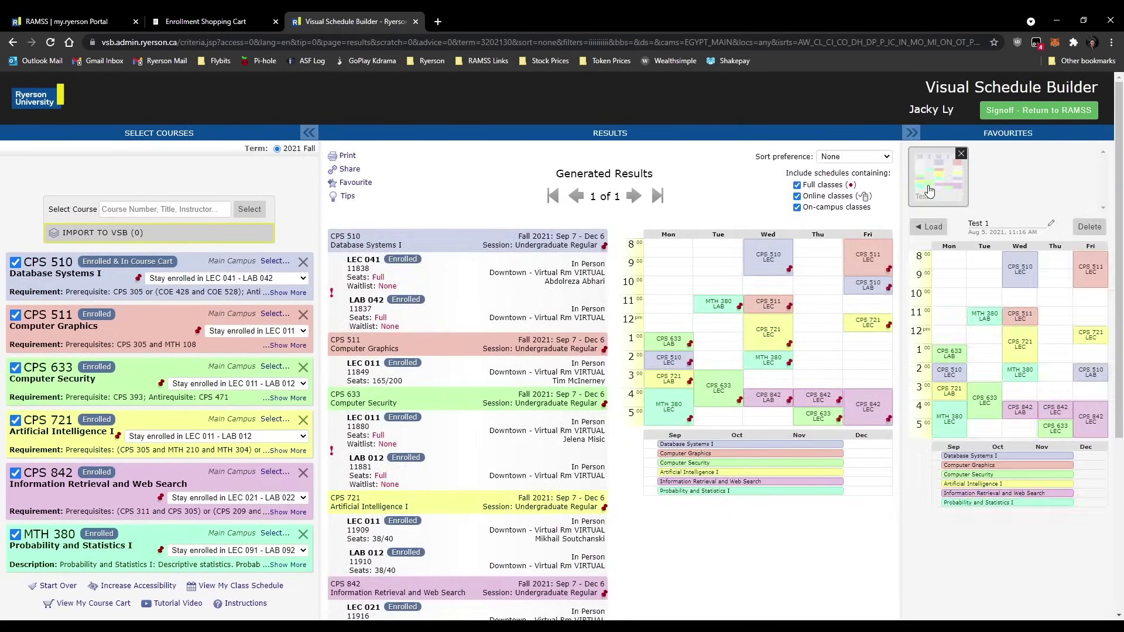
click(929, 228)
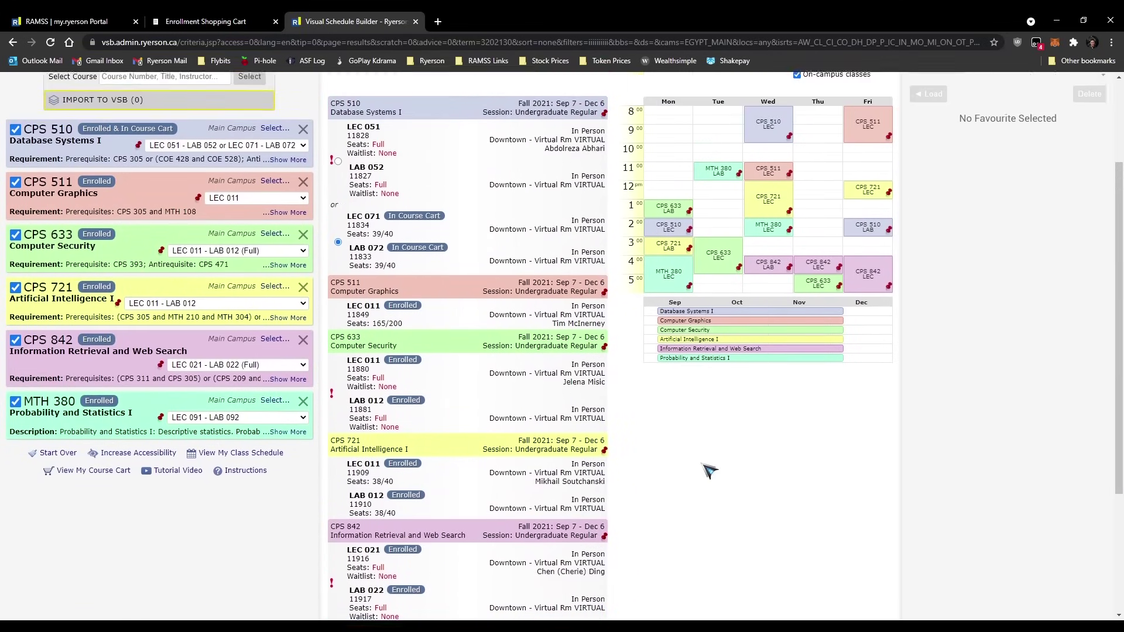
mouse_move(950, 190)
click(911, 132)
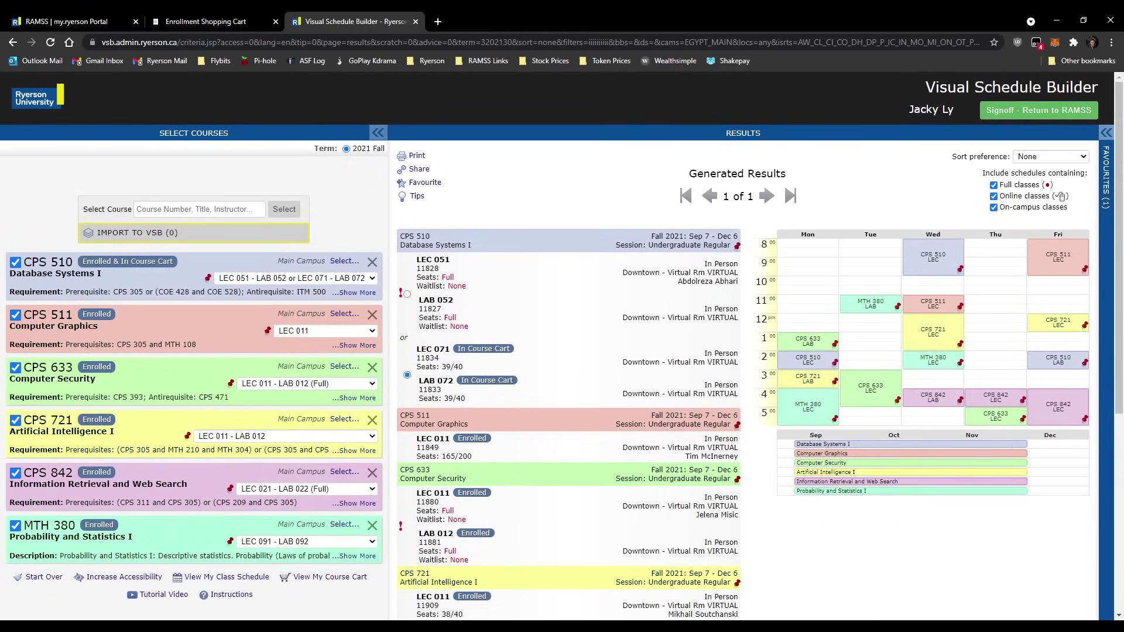
scroll(632, 322, down, 5)
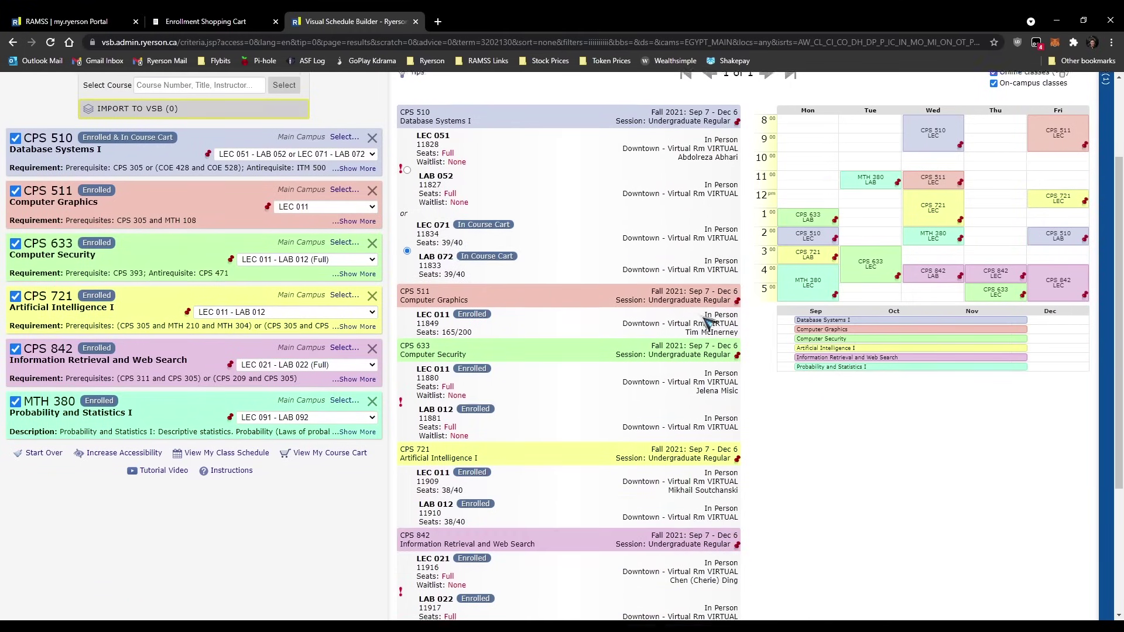
scroll(593, 306, up, 3)
key(ctrl+minus)
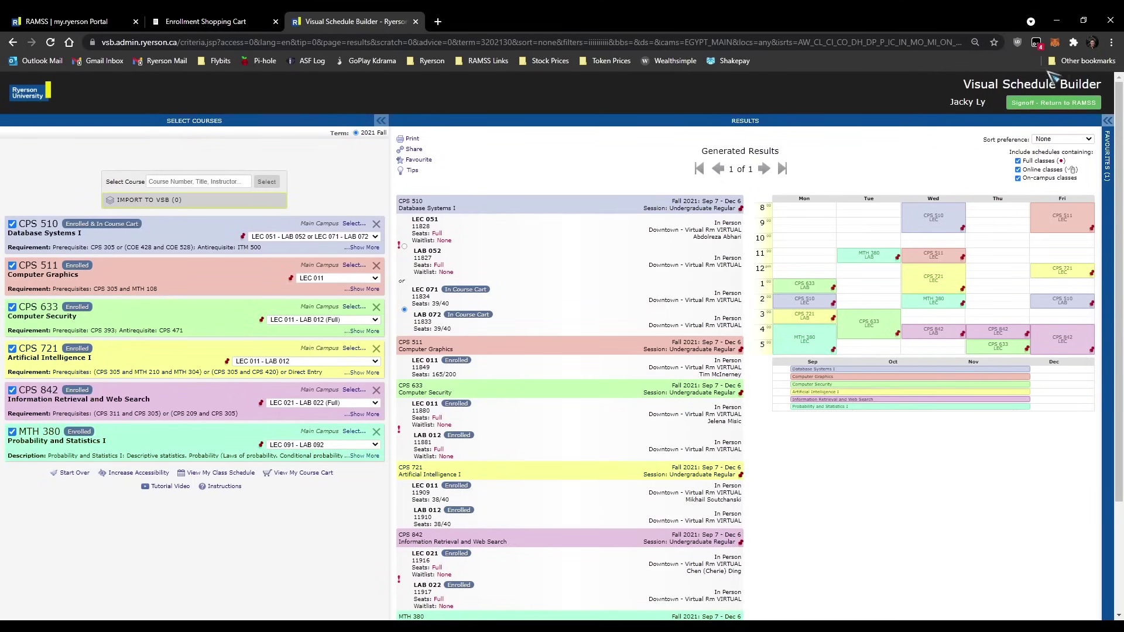
key(ctrl+0)
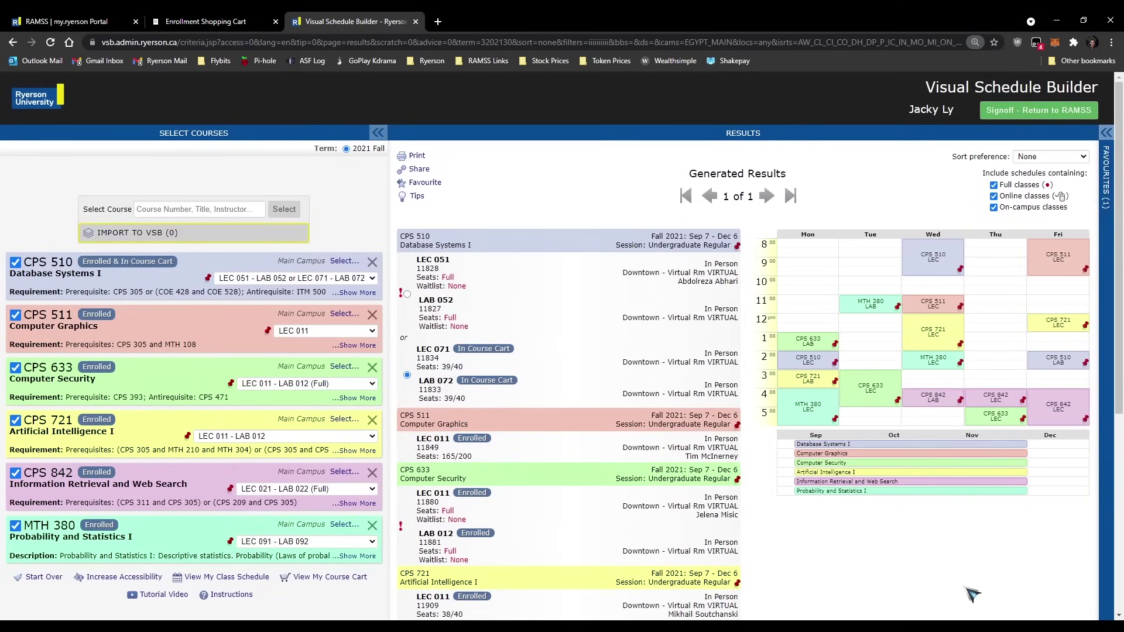
scroll(779, 502, down, 5)
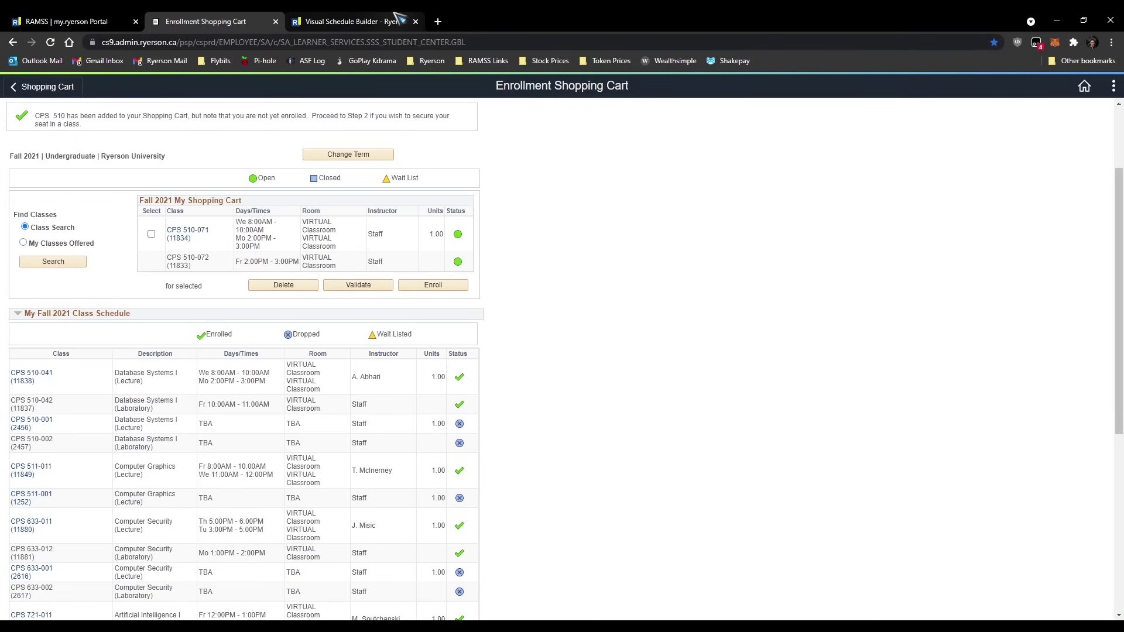
- Close the Visual Schedule Builder tab and go to the Student Center
click(369, 22)
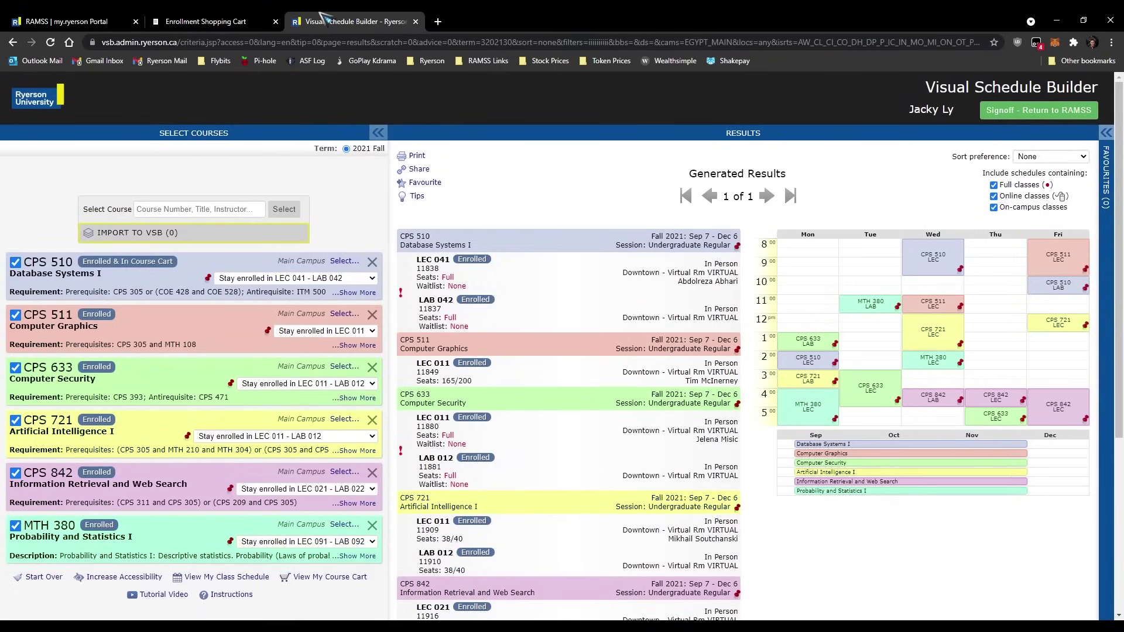
middle_click(321, 15)
scroll(252, 164, up, 2)
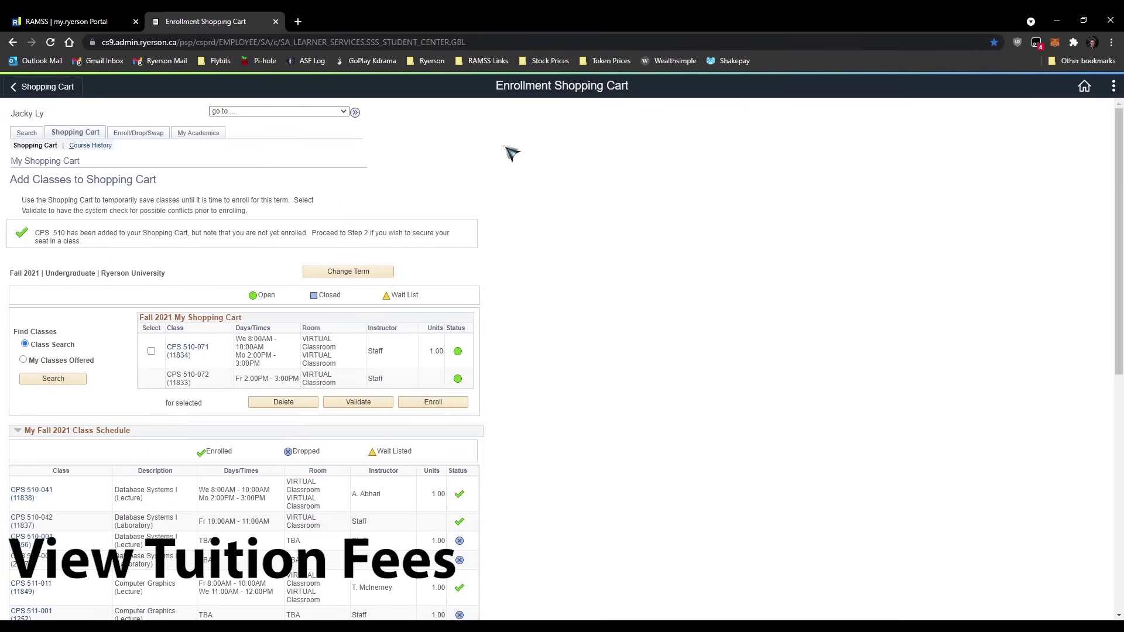
click(1084, 86)
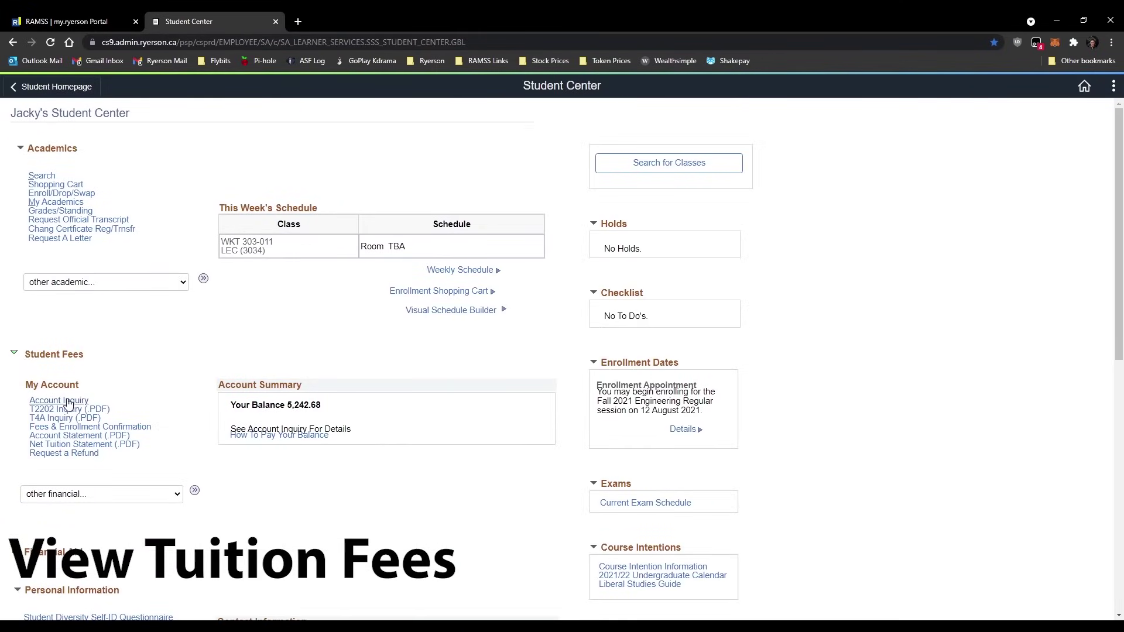
- Review the Fall 2021 account details fees totalling 5,242.68, then go back
click(64, 404)
click(632, 258)
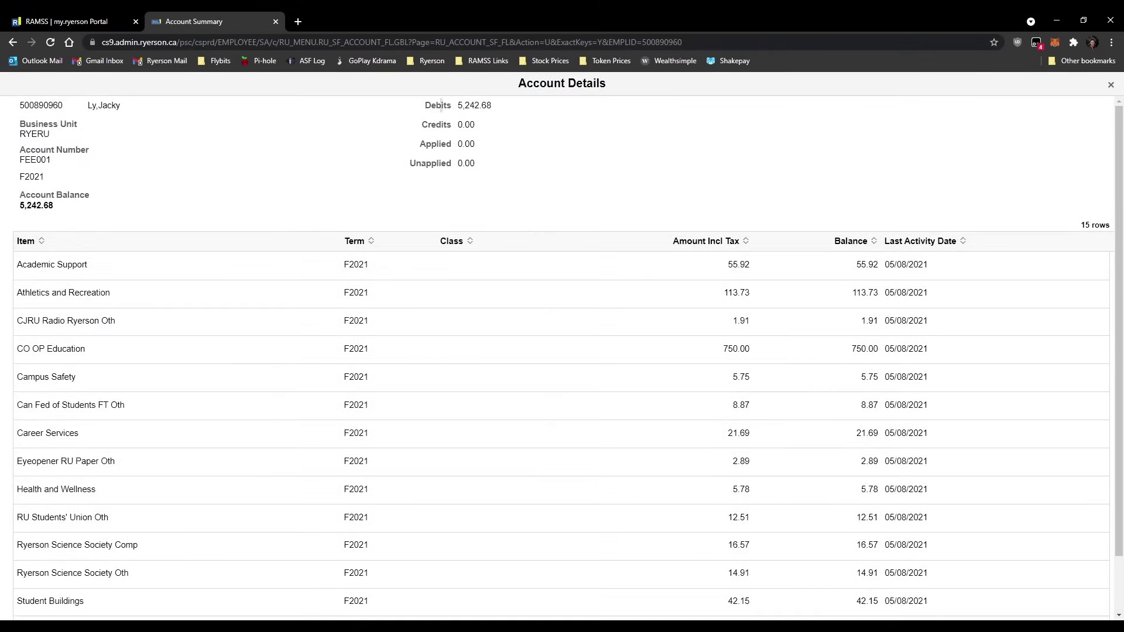
scroll(740, 297, down, 2)
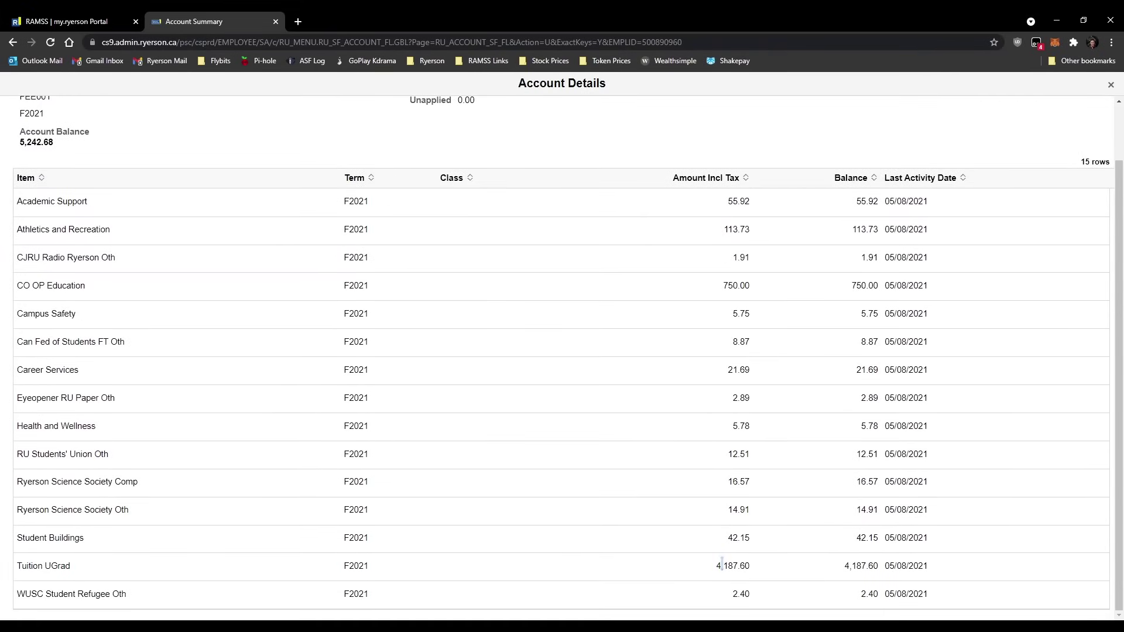
mouse_move(718, 569)
mouse_down()
mouse_move(766, 575)
mouse_move(742, 535)
mouse_move(736, 426)
mouse_move(814, 341)
mouse_move(732, 316)
mouse_up()
click(759, 544)
click(105, 509)
key(alt+Left)
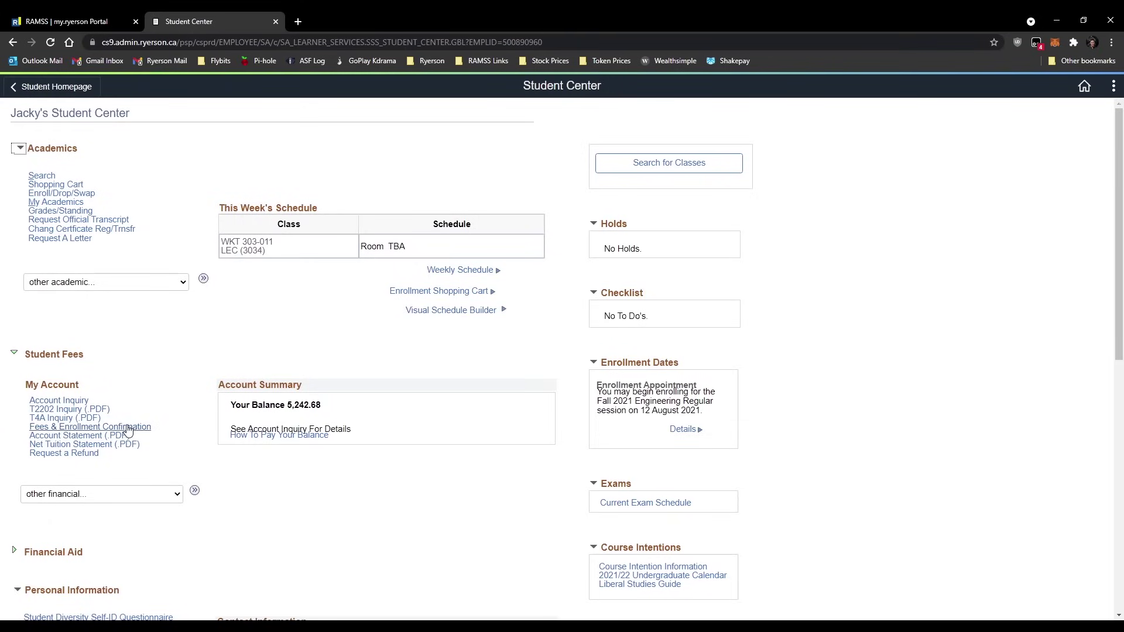
- Generate the Fall 2021 Confirmation of Enrolment PDF, scroll through its two pages, and close it
click(44, 427)
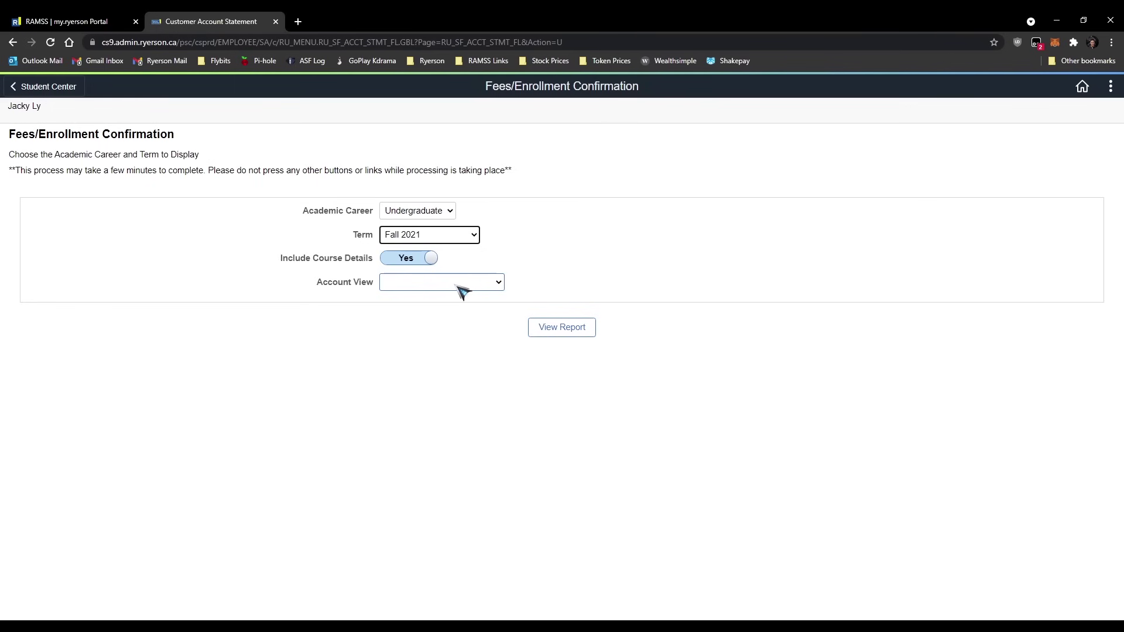
click(542, 326)
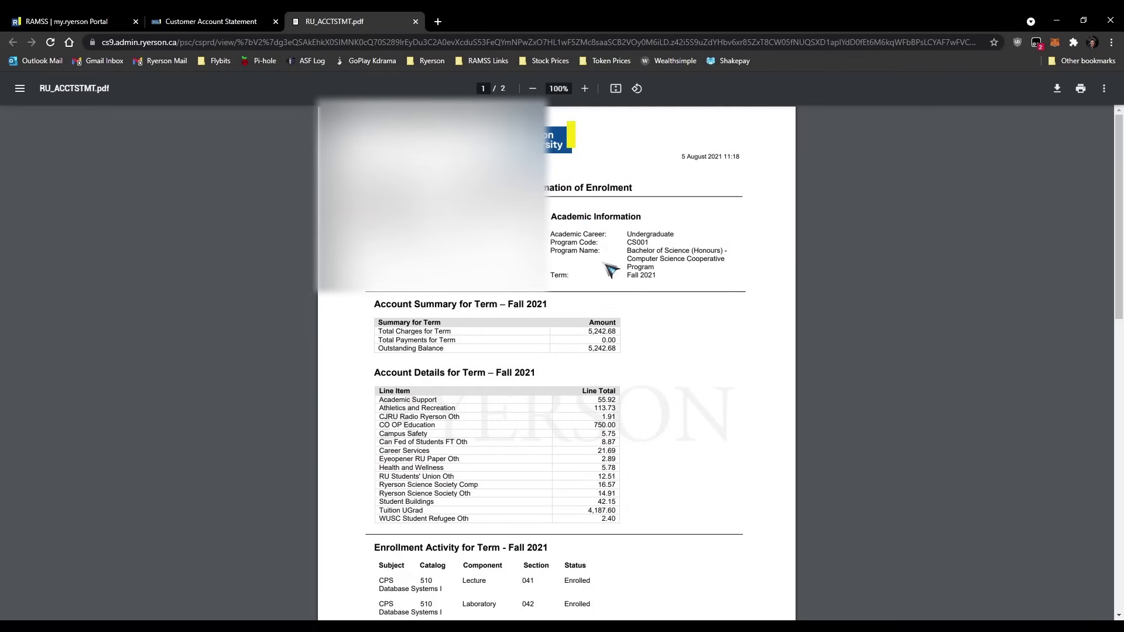
scroll(610, 271, down, 4)
scroll(598, 262, down, 8)
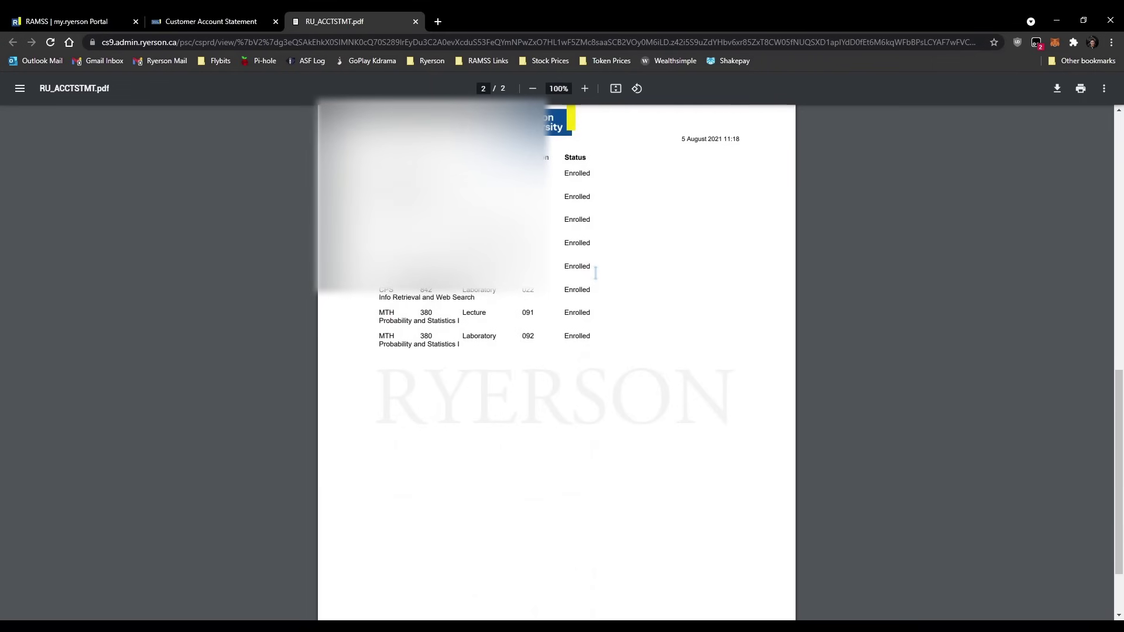
scroll(591, 295, up, 14)
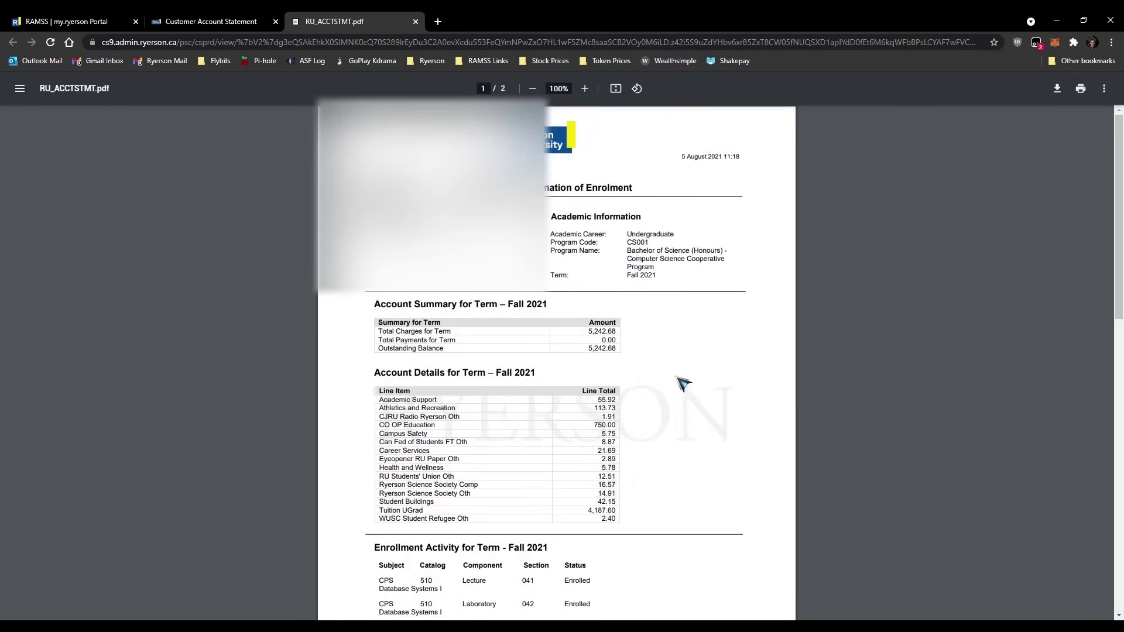
key(ctrl+w)
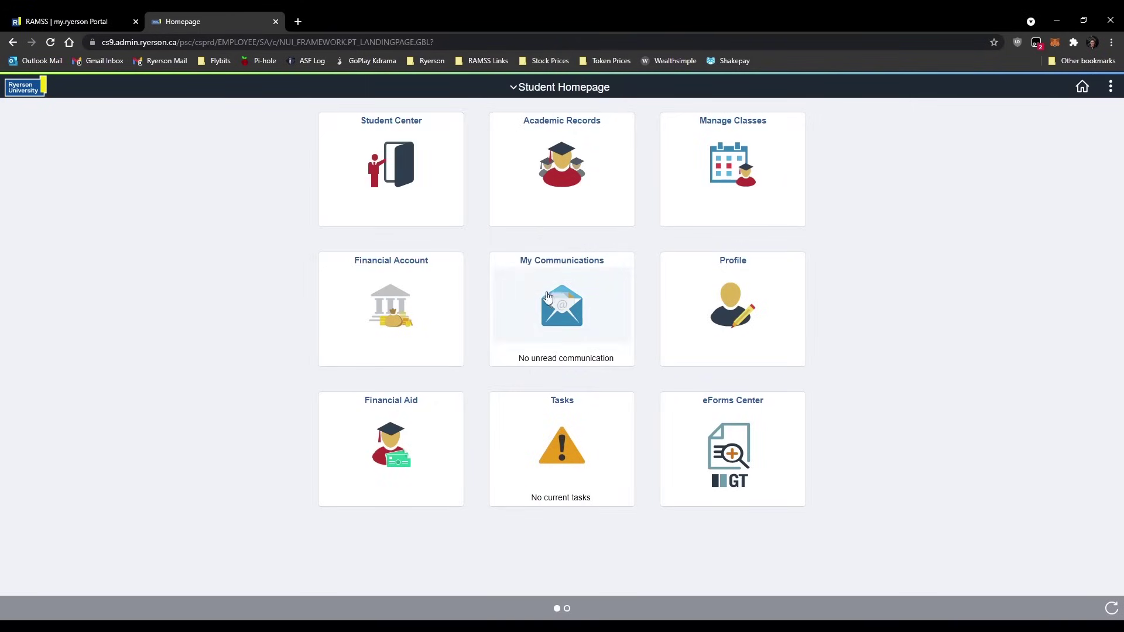
- Open the Fall 2021 enrollment shopping cart from Manage Classes
click(354, 205)
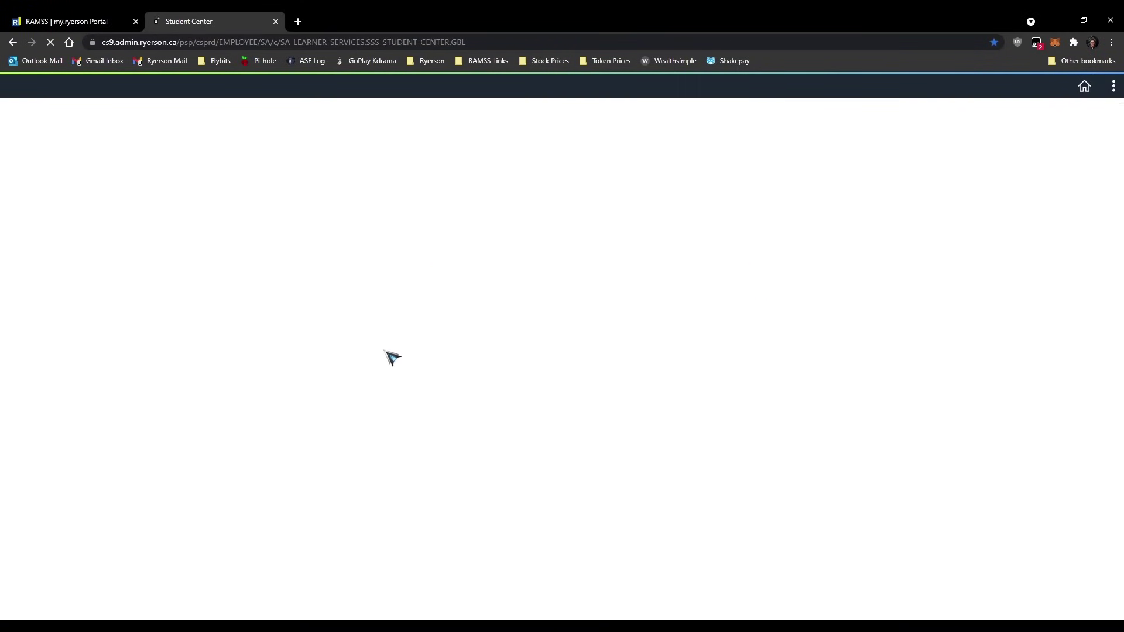
click(1084, 86)
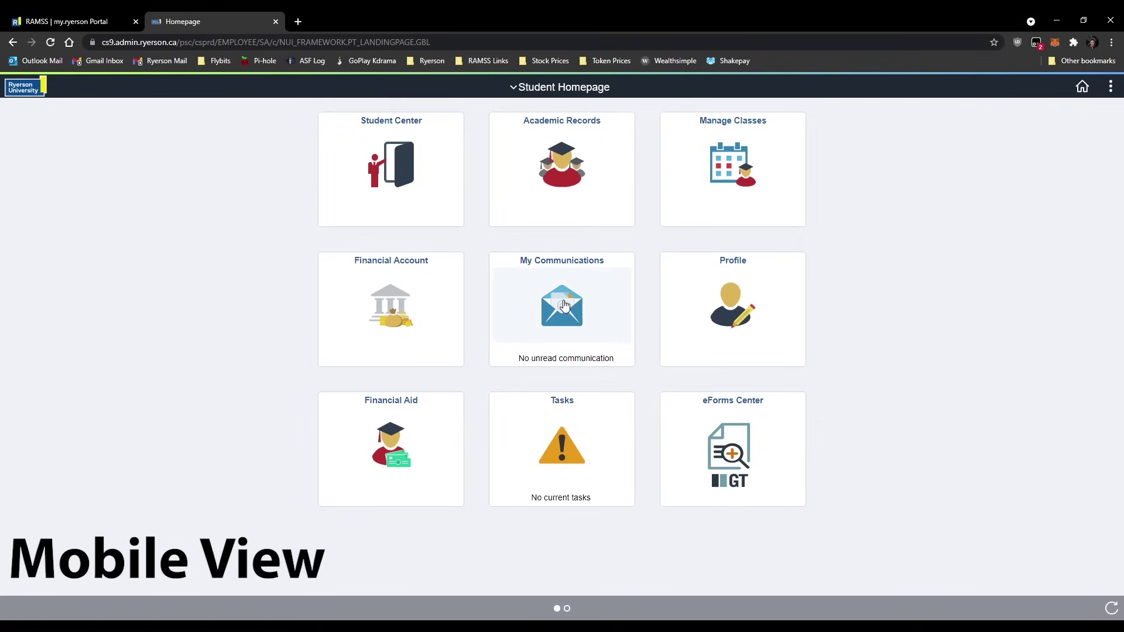
click(702, 177)
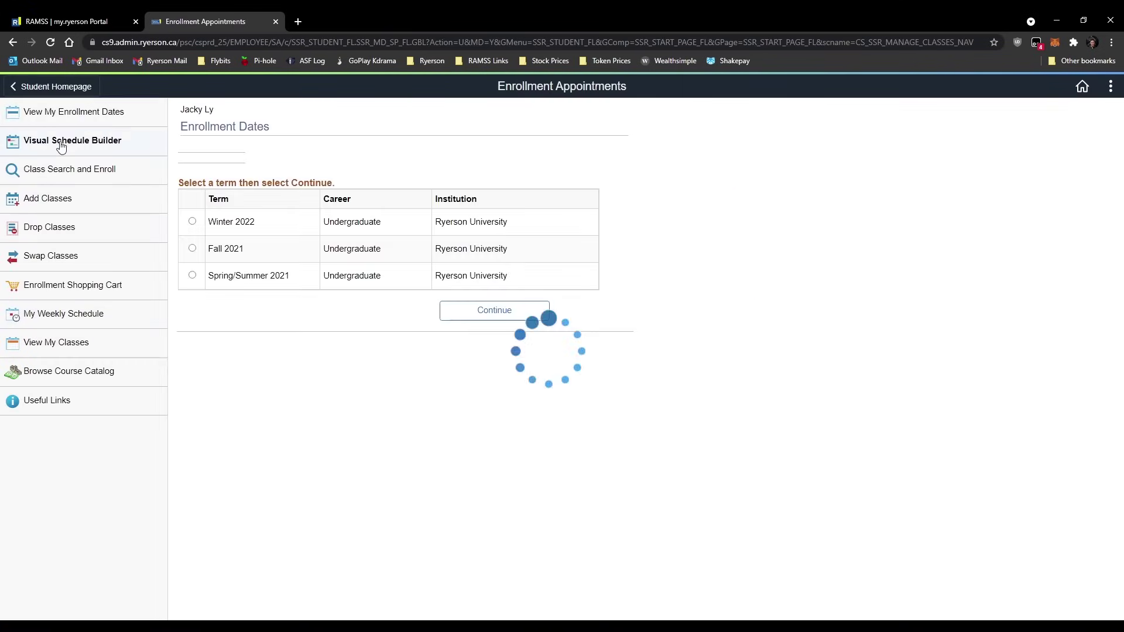
click(87, 166)
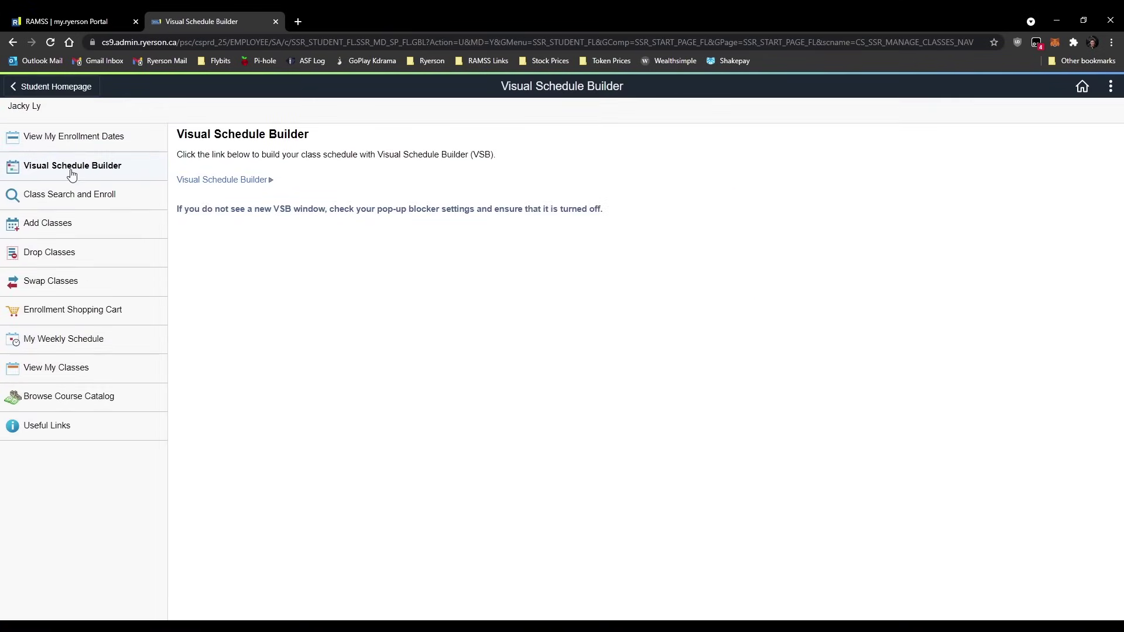
click(58, 309)
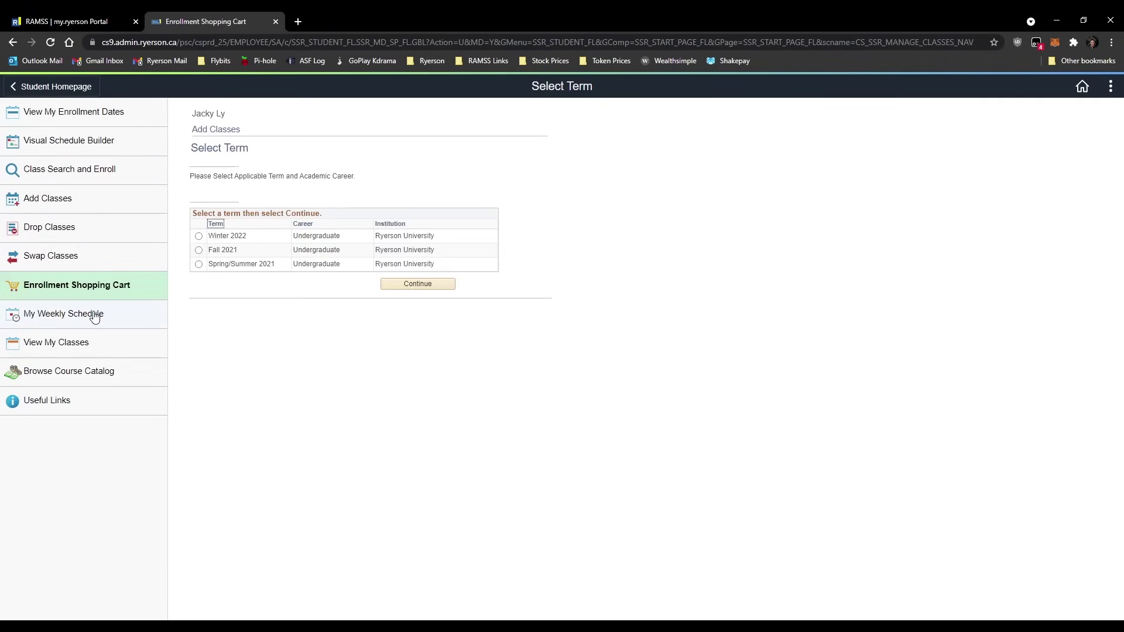
click(198, 251)
click(409, 284)
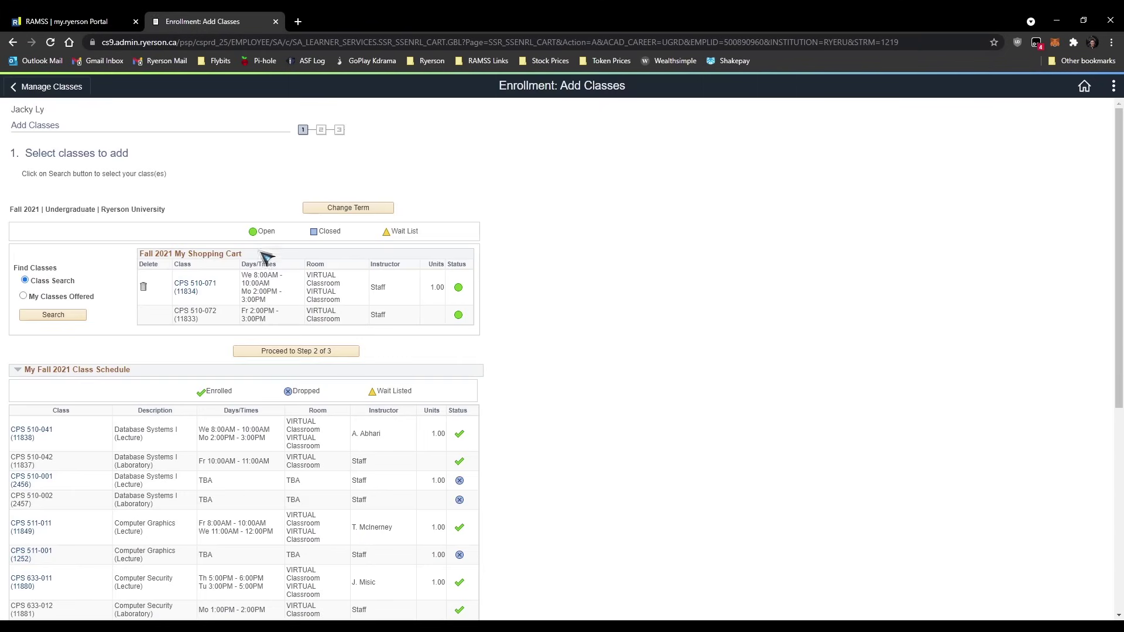
key(alt+Left)
- Advance My Weekly Schedule six weeks to the week of 13/9/2021–19/9/2021
click(63, 316)
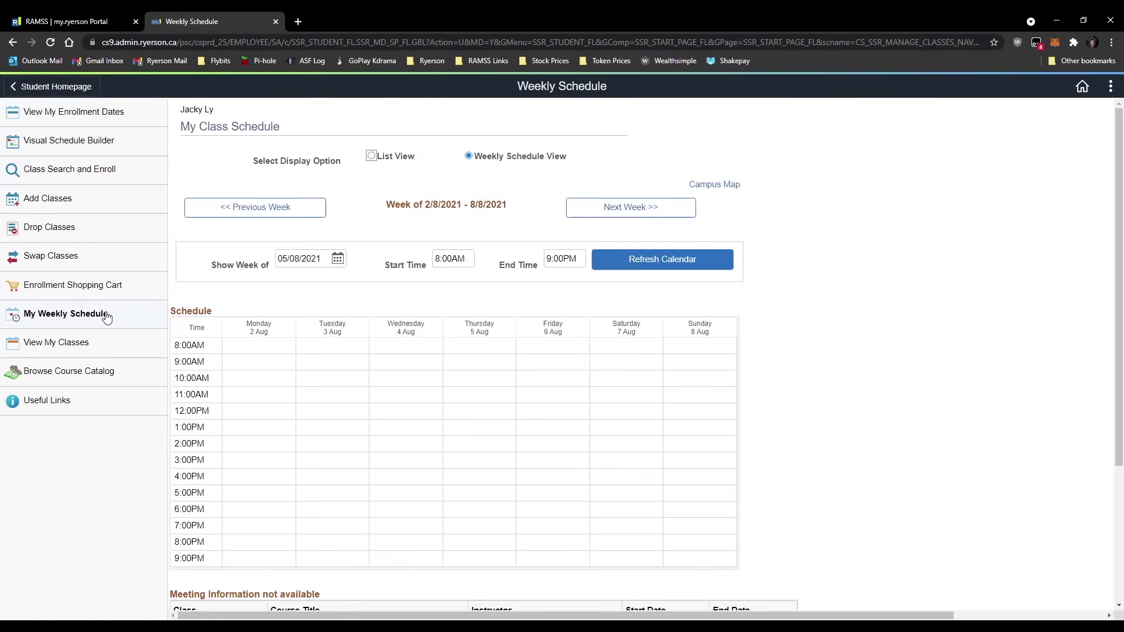
click(649, 211)
click(653, 212)
click(652, 212)
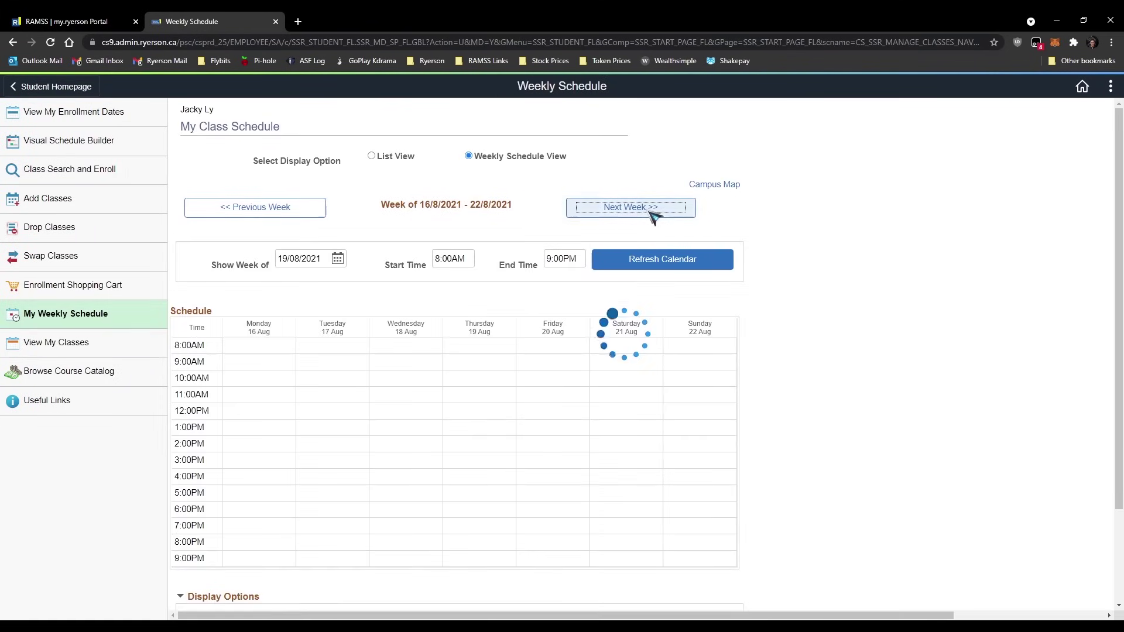
click(652, 213)
click(651, 213)
click(652, 213)
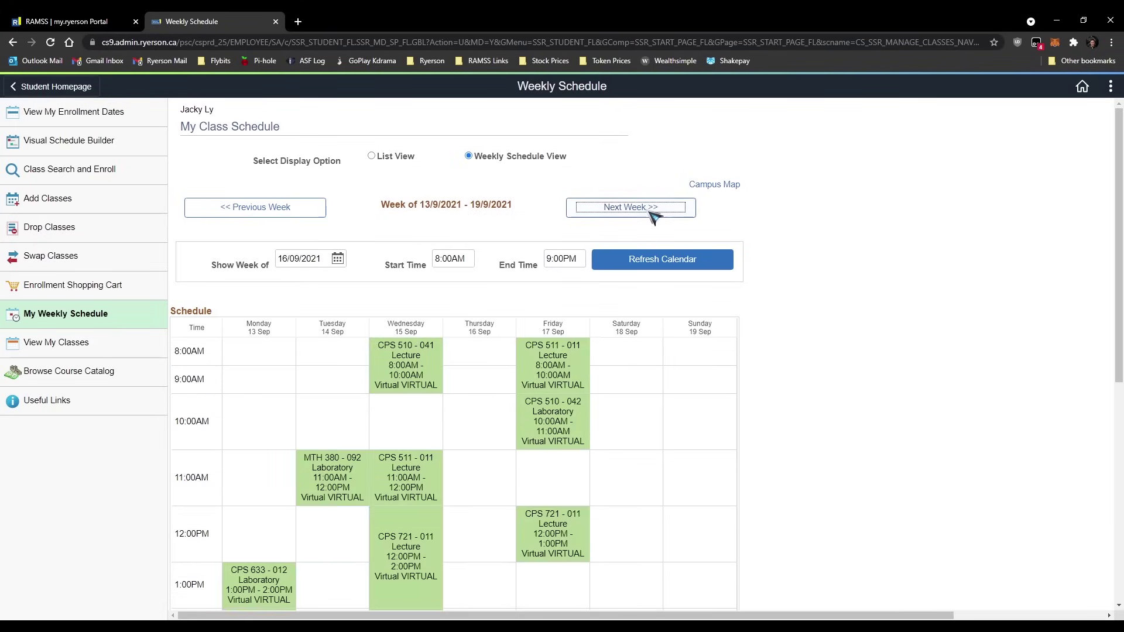
key(alt+Left)
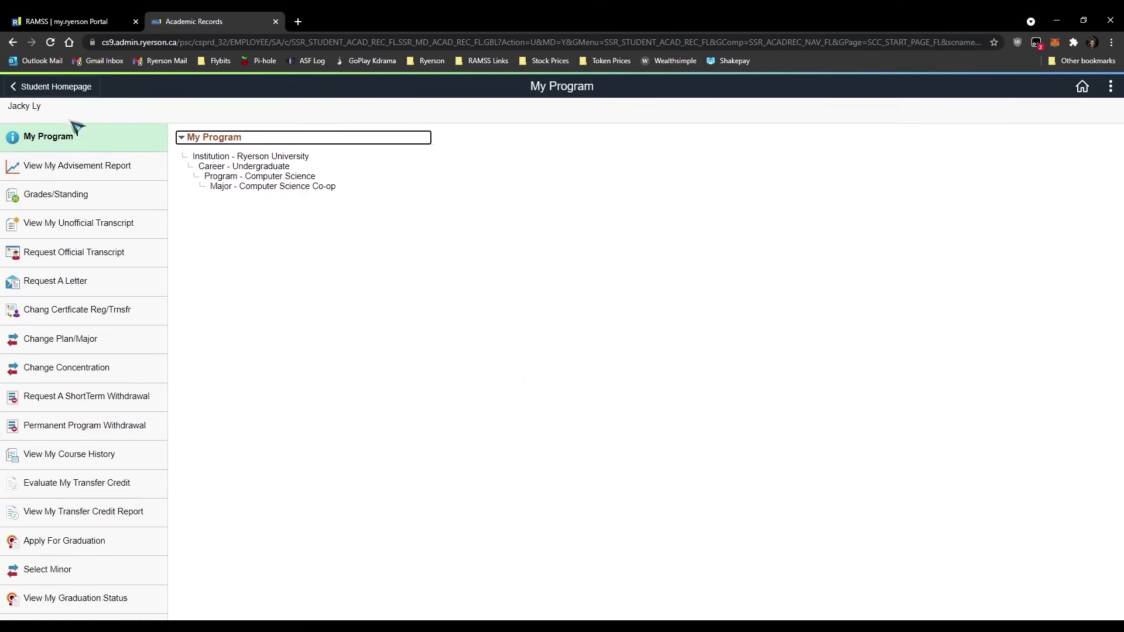
- Check the Fall 2021 fee details in Financial Account, showing a 5,242.68 CAD balance
click(58, 87)
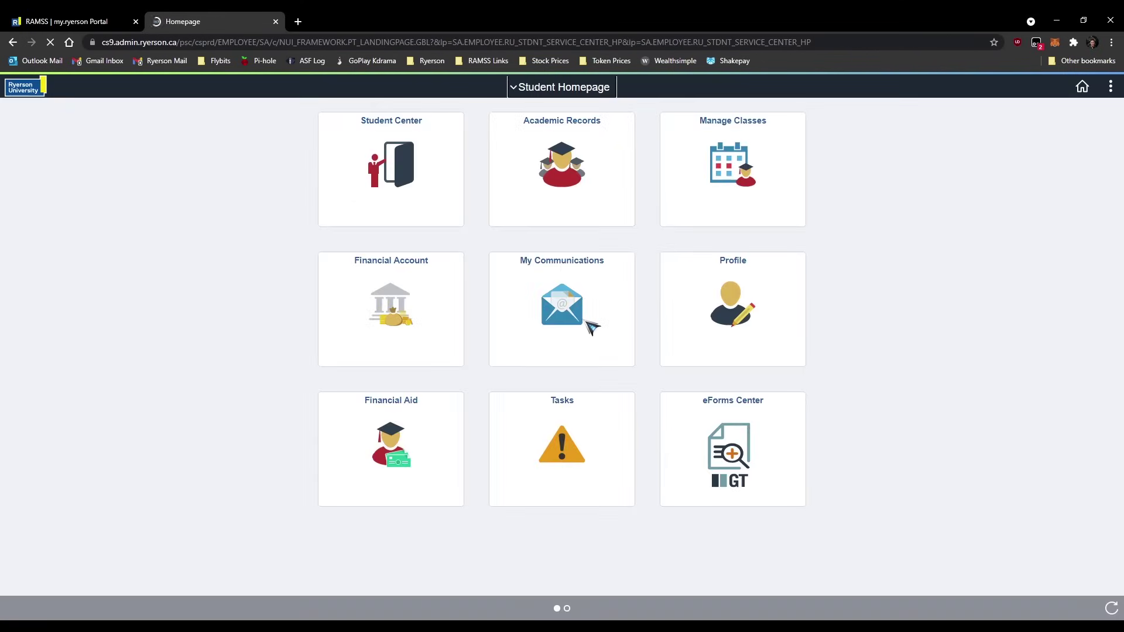
click(389, 299)
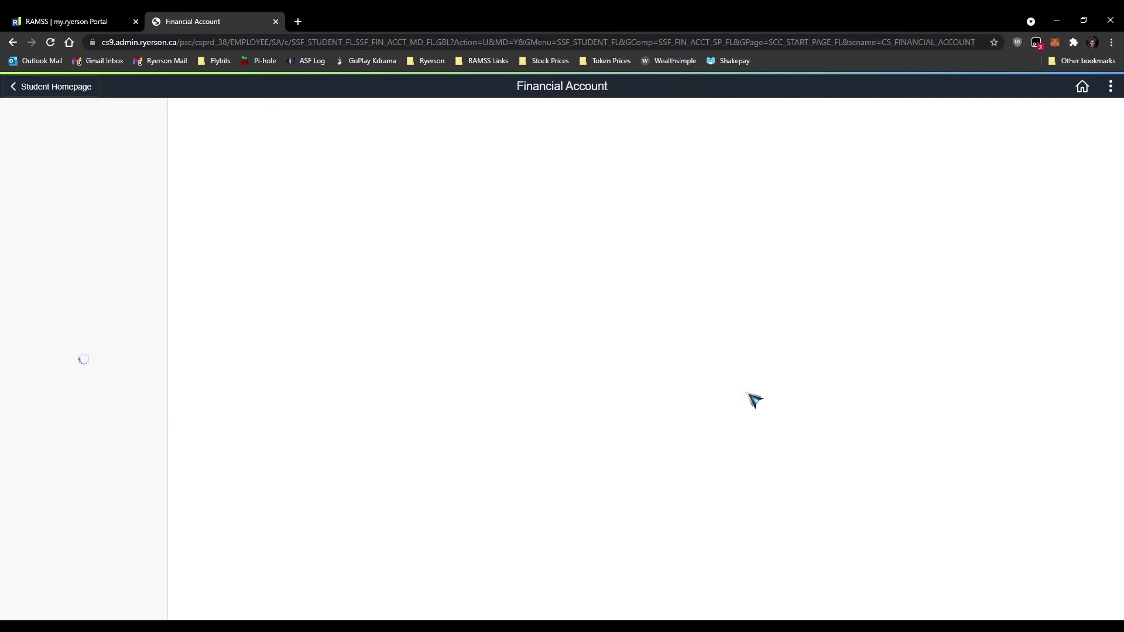
click(778, 264)
scroll(345, 290, down, 1)
scroll(396, 368, up, 1)
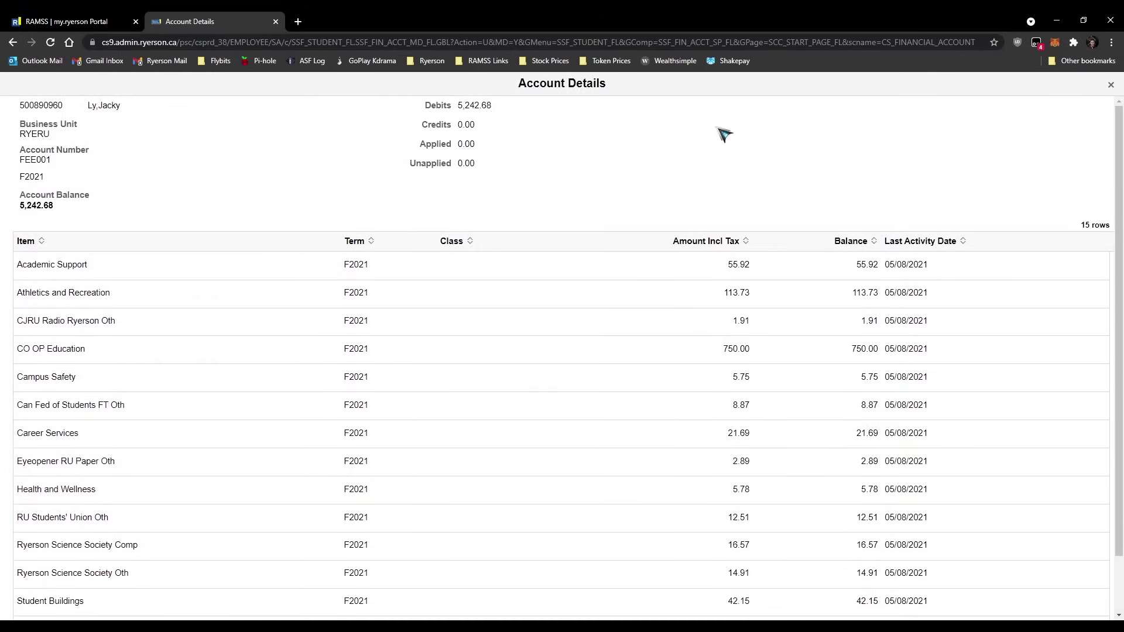
click(1110, 84)
- Visit the fees and enrollment confirmation page, then return to the Student Homepage
click(64, 282)
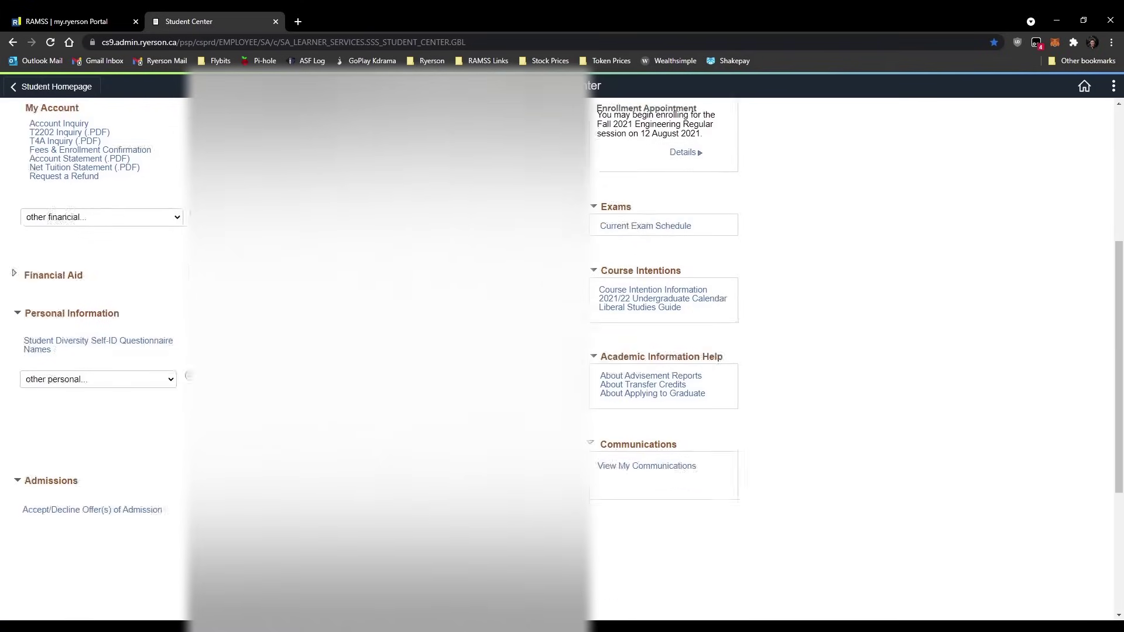
scroll(35, 108, up, 5)
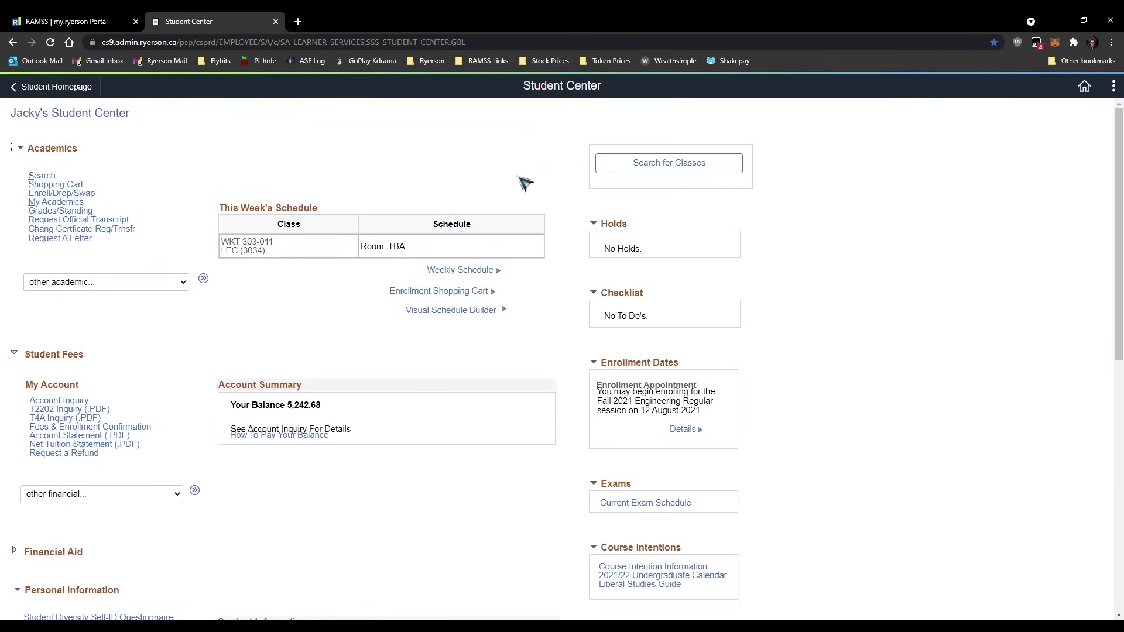
click(1083, 88)
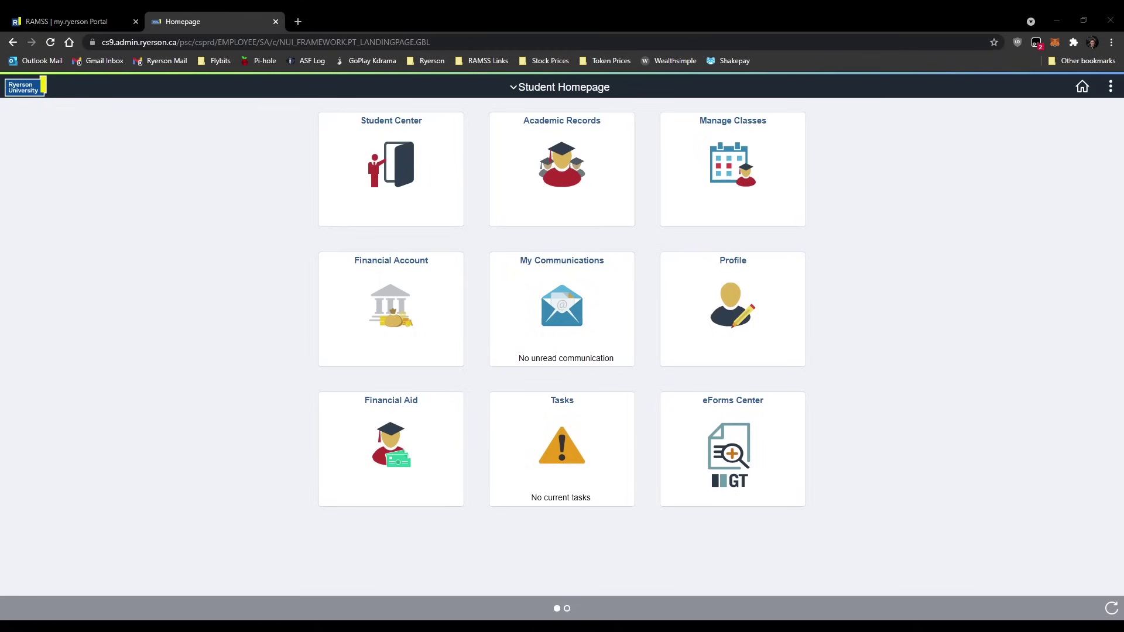
- Search 'ryerson significant dates' in a new browser tab to reach the Significant Dates page
click(756, 382)
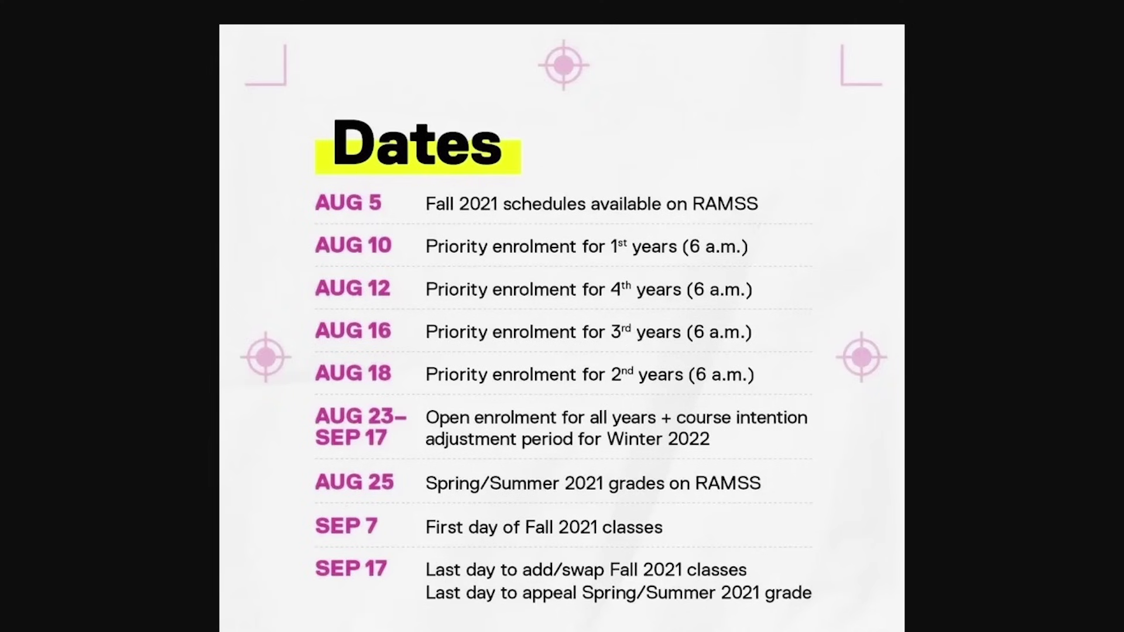
click(440, 22)
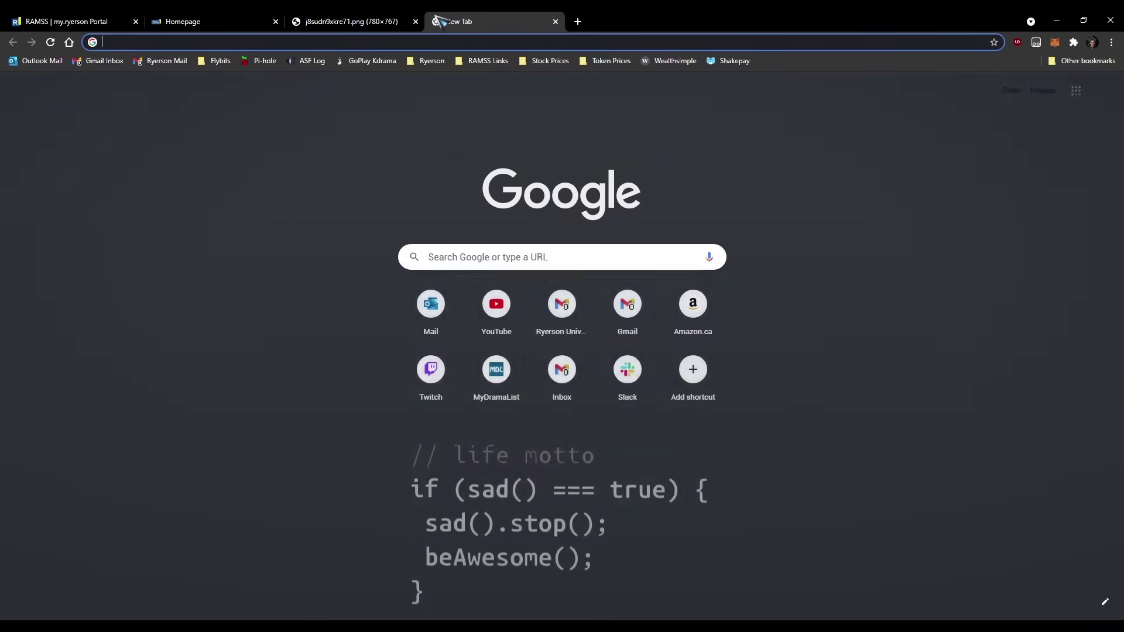
text(ryerson sif)
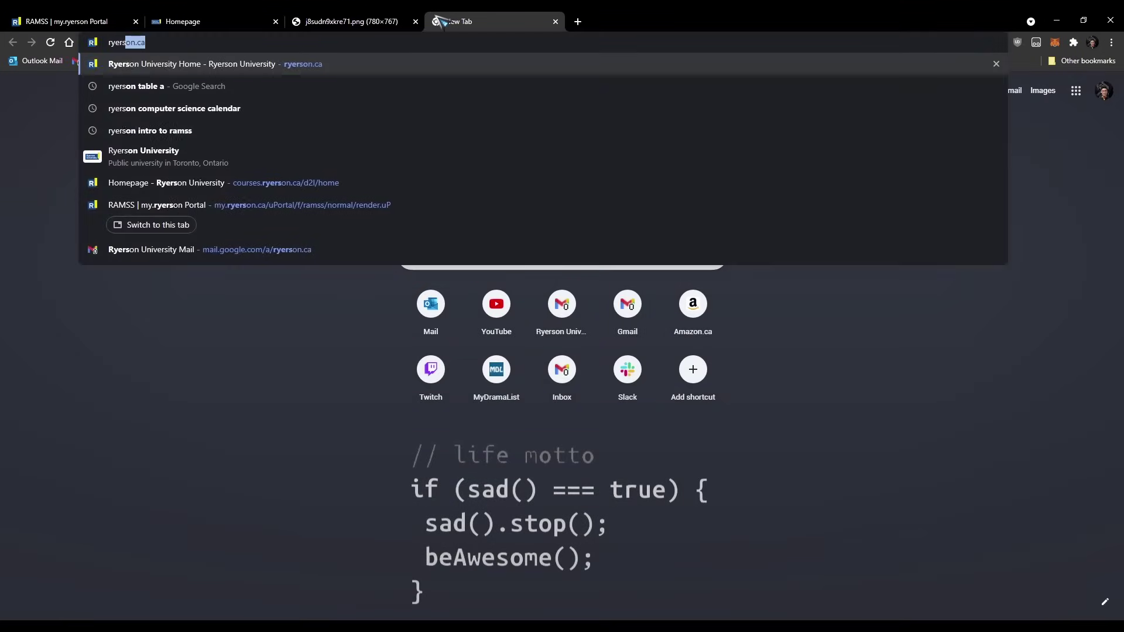
key(BackSpace)
text(gn)
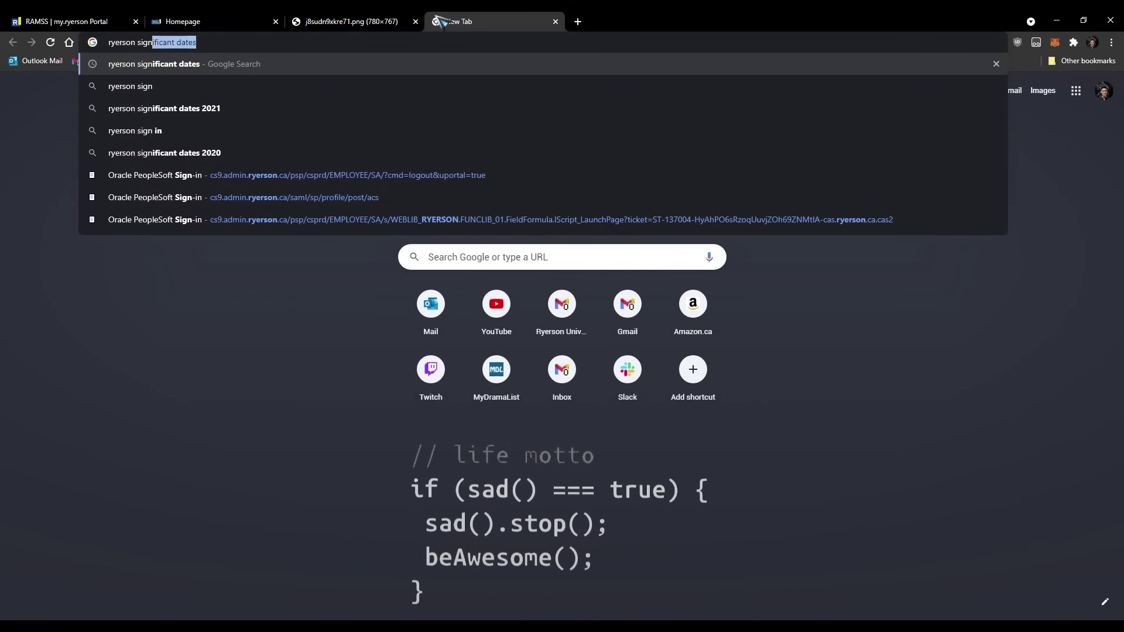
key(Return)
- Find 'priority enrolment' on the page and review the August 10–18 priority enrolment dates
key(ctrl+f)
text(priority )
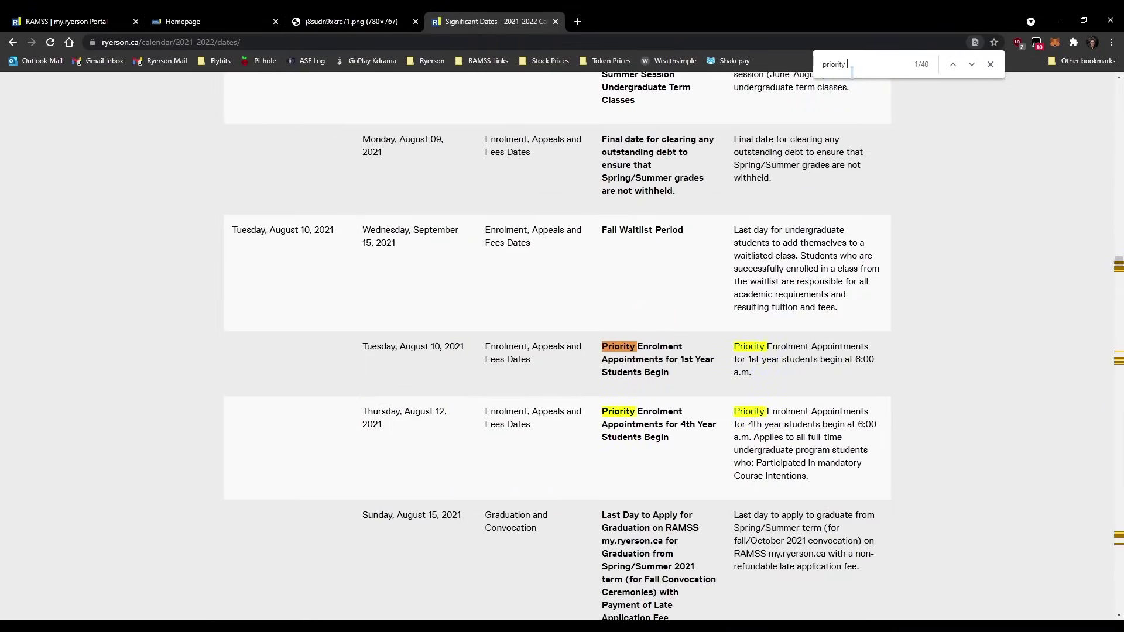
text(enrolment)
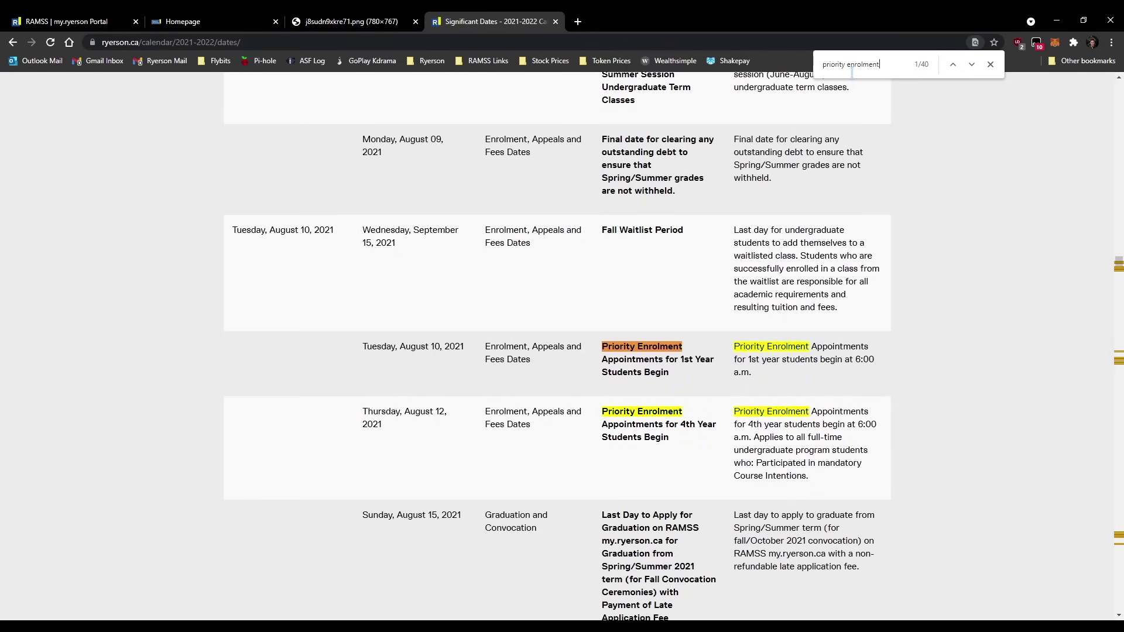
scroll(706, 274, down, 2)
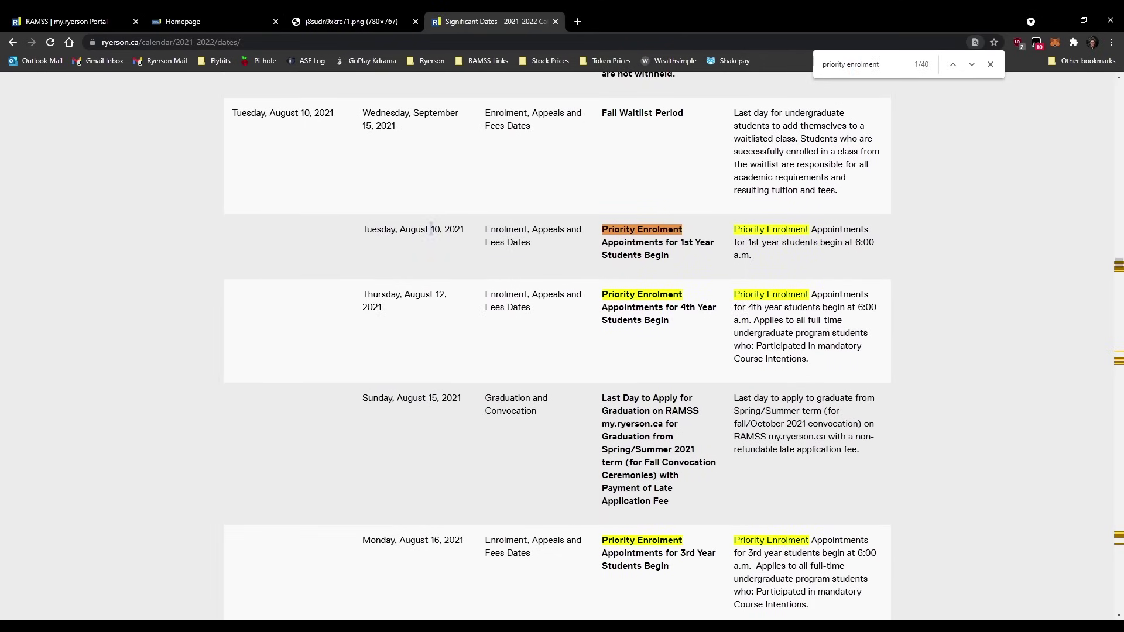
drag(433, 293, 427, 326)
click(427, 314)
scroll(676, 257, down, 2)
scroll(675, 257, down, 3)
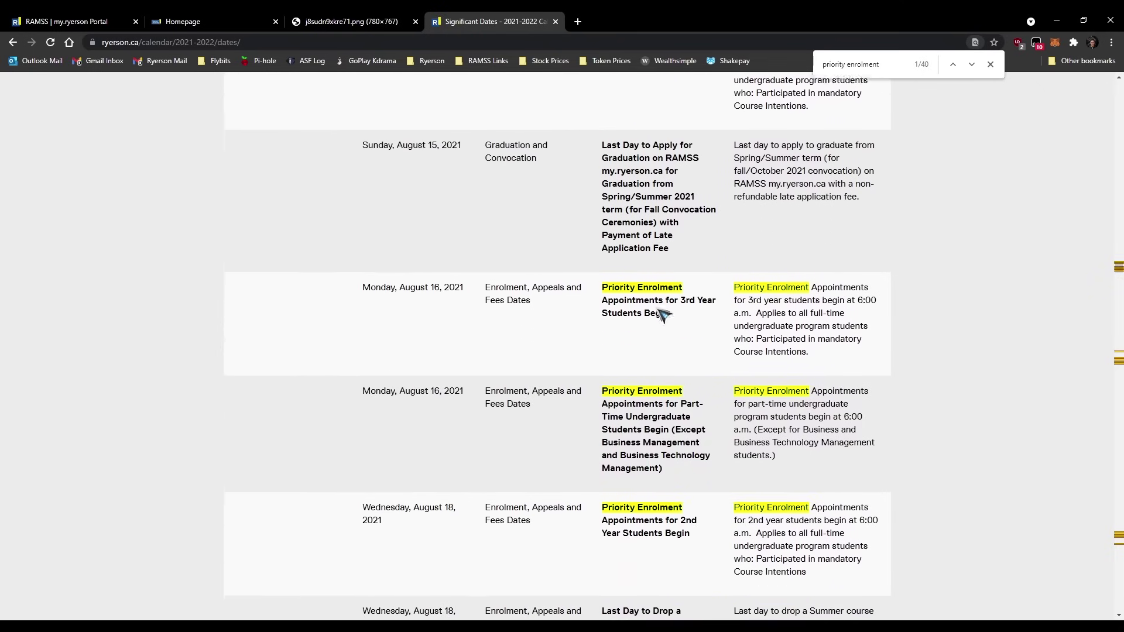
scroll(679, 257, down, 2)
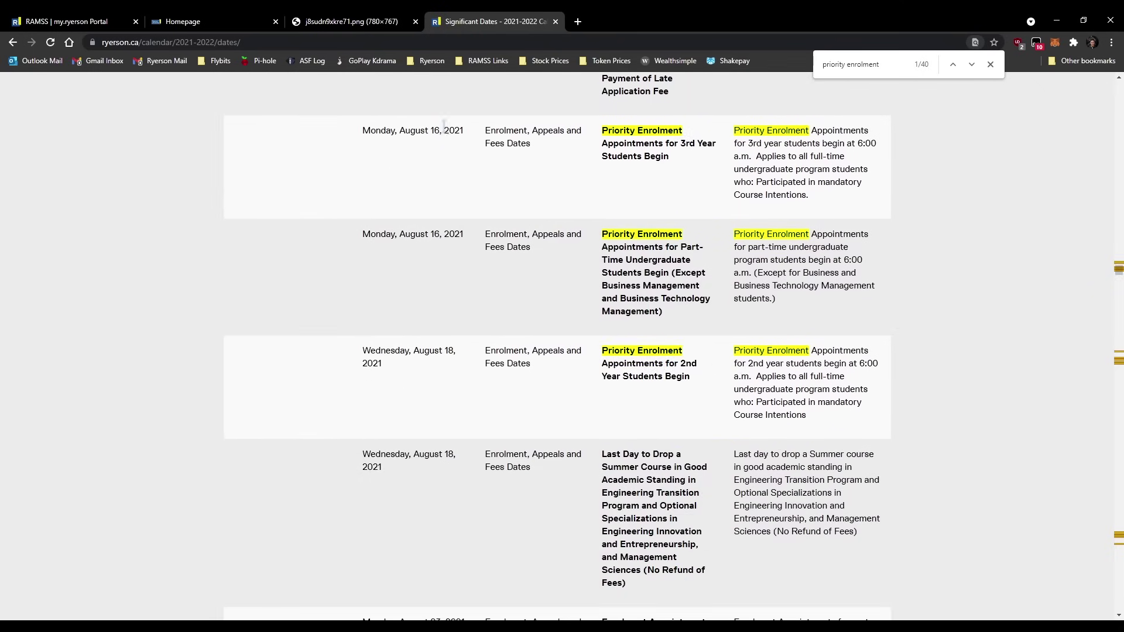
scroll(461, 186, down, 3)
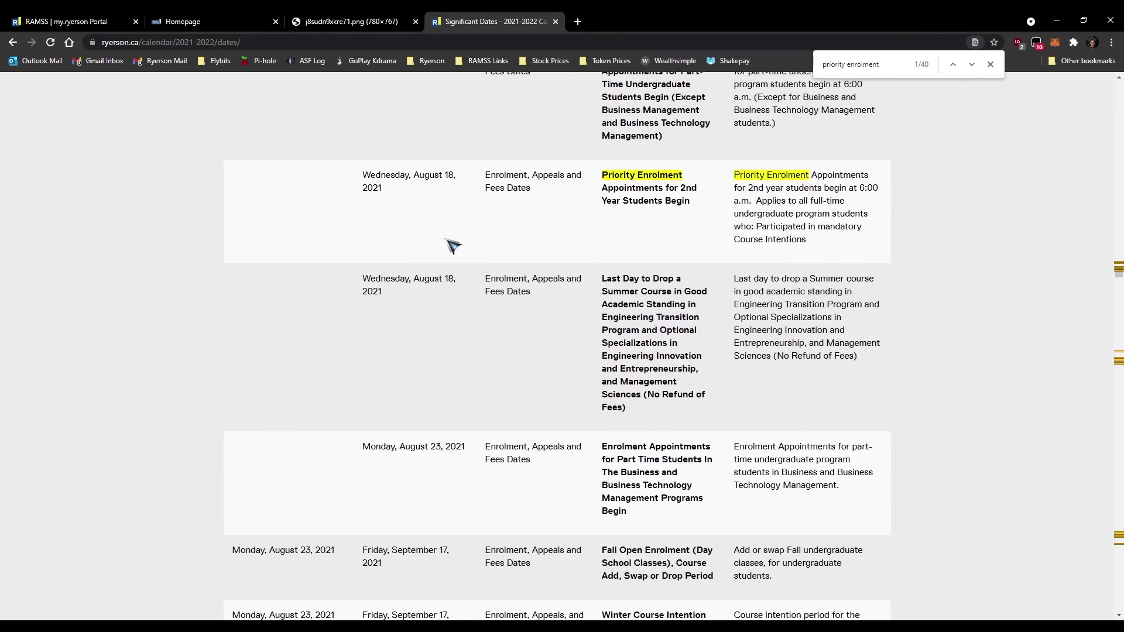
scroll(454, 246, up, 3)
- Close the page search and the Significant Dates tabs, then go to the Student Center
key(ctrl+shift+Tab)
key(ctrl+Tab)
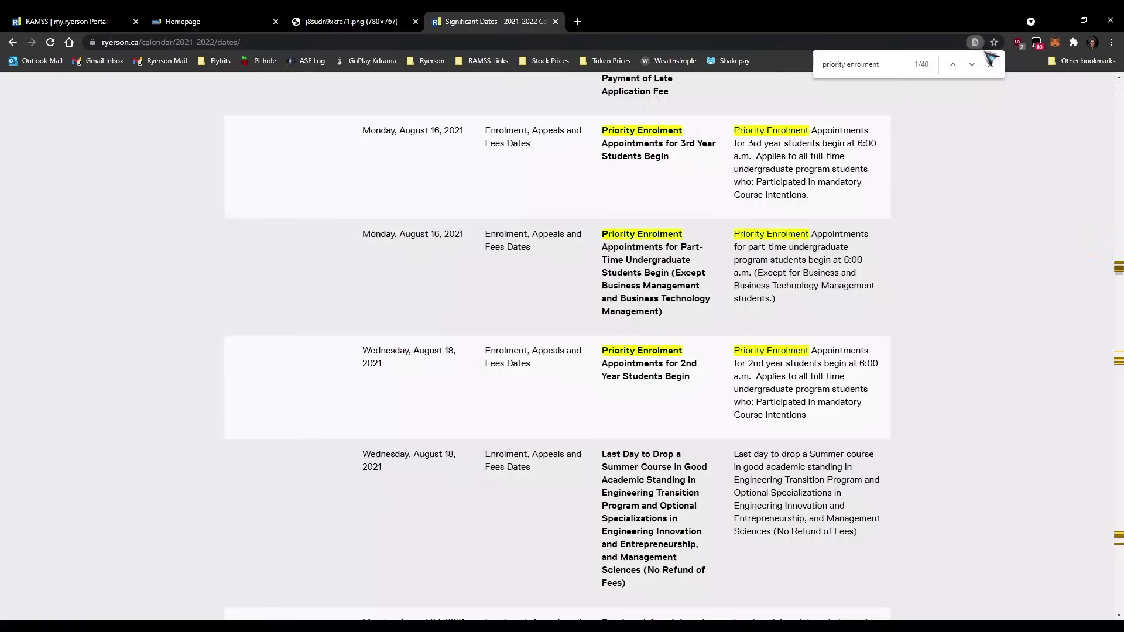
click(1008, 71)
scroll(889, 375, up, 5)
scroll(878, 367, up, 7)
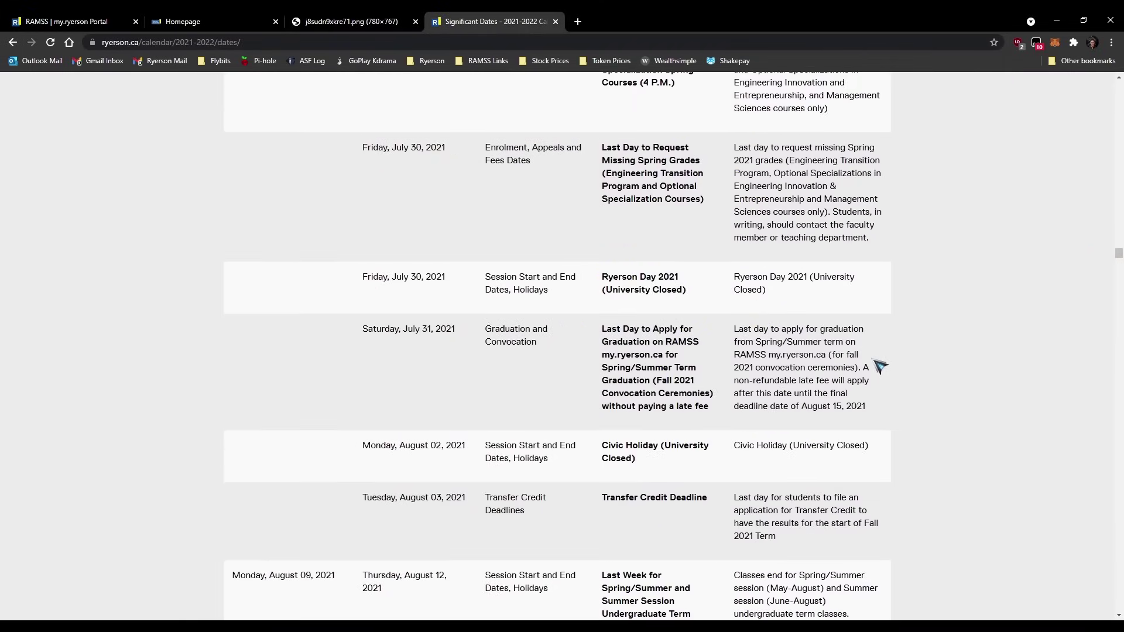
key(ctrl+w)
key(ctrl+w)
click(388, 169)
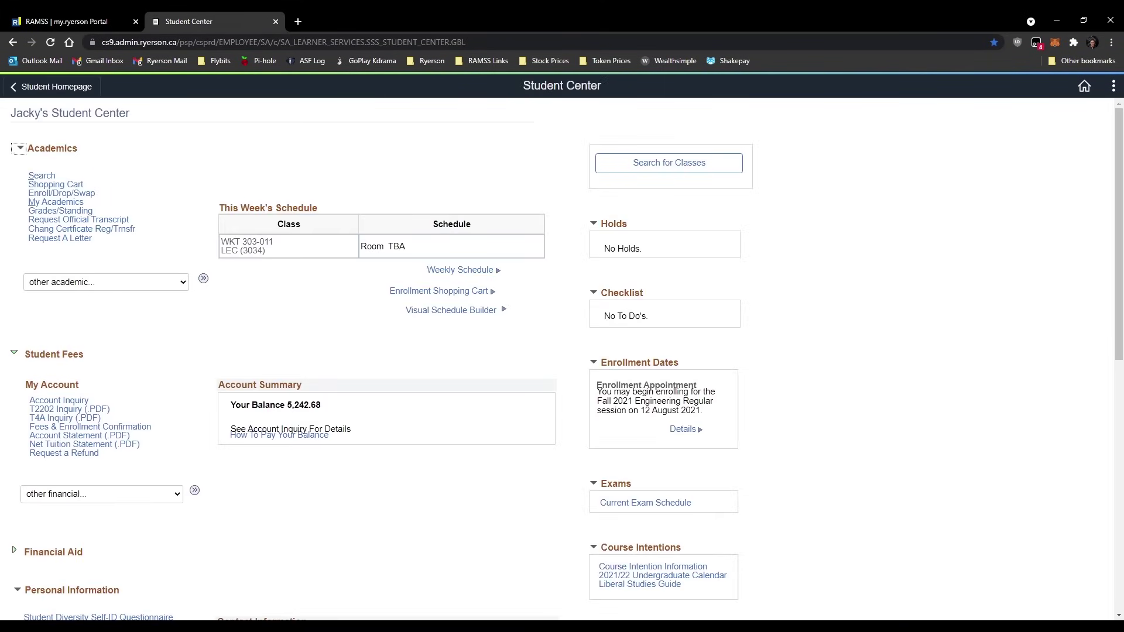